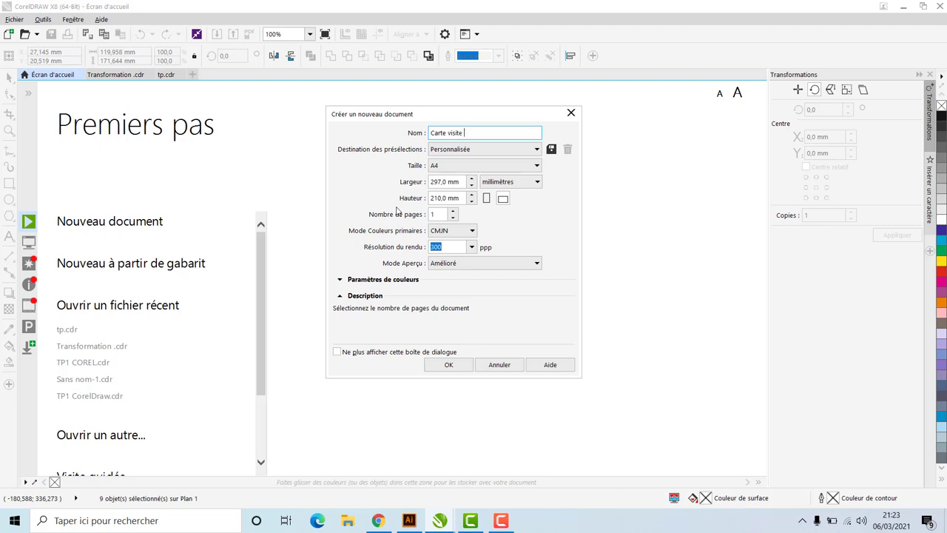
Set the new document to A5 landscape, 210 × 148 mm, and create it
{"action": "left_click", "coordinate": [504, 165]}
{"action": "left_click", "coordinate": [437, 190]}
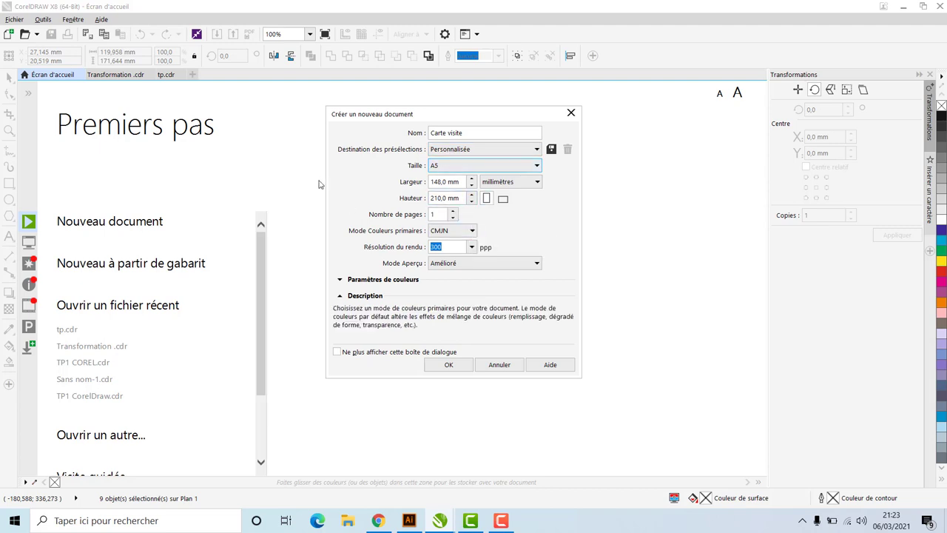
{"action": "left_click", "coordinate": [503, 199]}
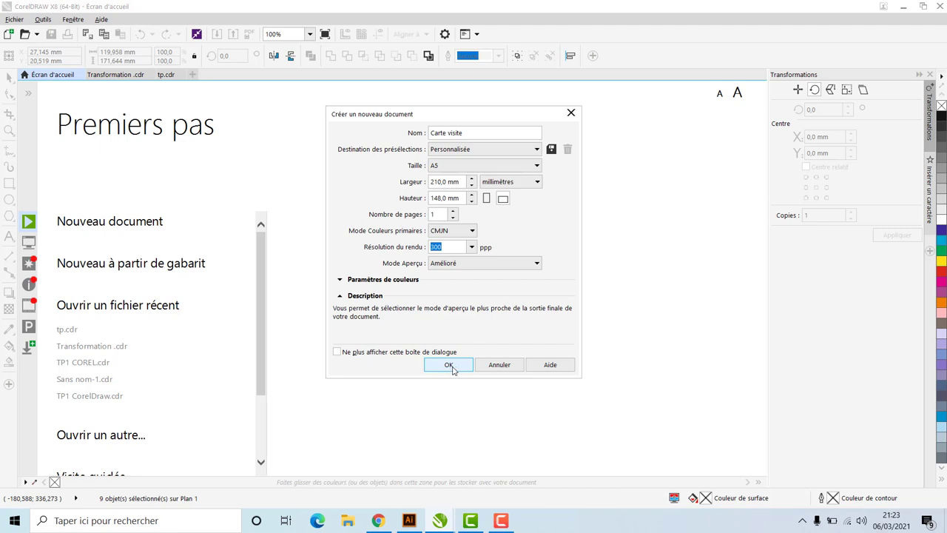
{"action": "left_click", "coordinate": [449, 365]}
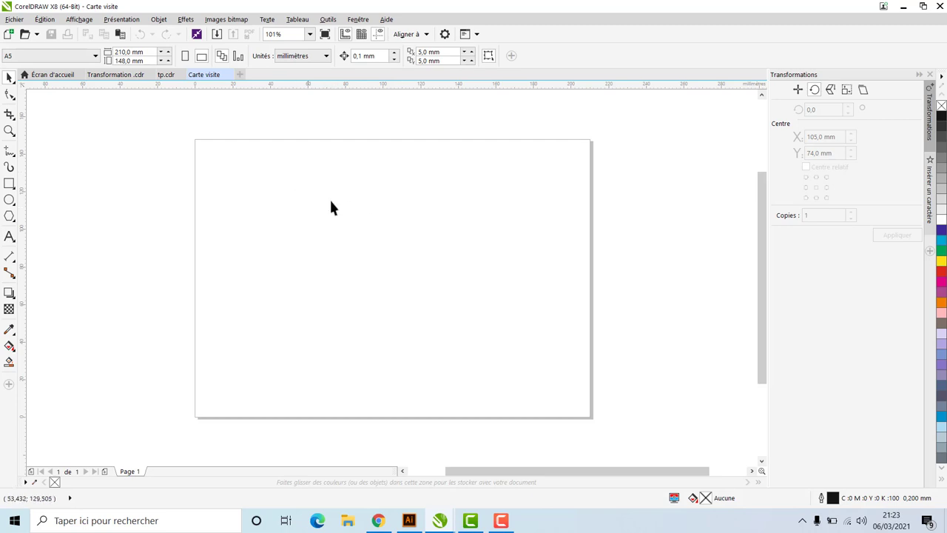
Draw a rectangle about 133 × 61 mm in the upper part of the page and fill it with black
{"action": "left_click", "coordinate": [11, 187]}
{"action": "left_click_drag", "start_coordinate": [272, 155], "coordinate": [526, 273]}
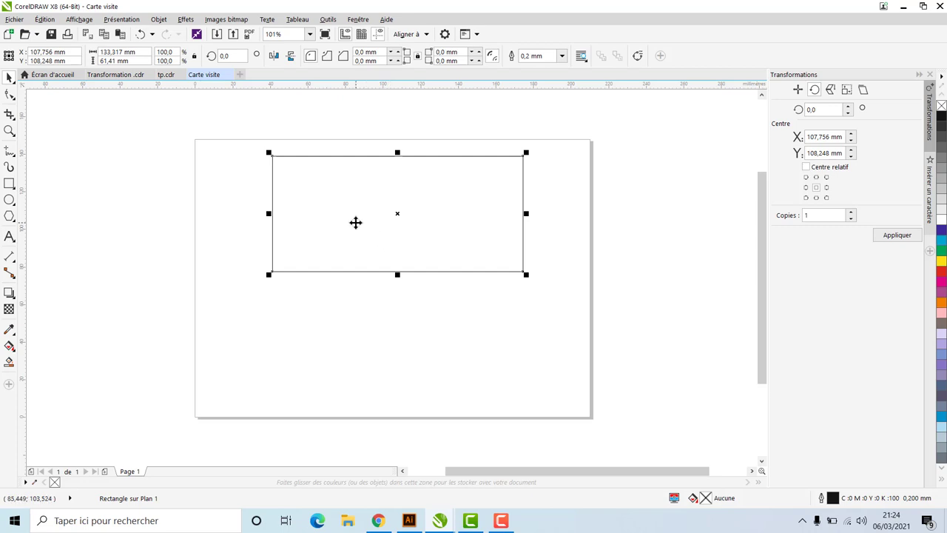
{"action": "left_click_drag", "start_coordinate": [345, 210], "coordinate": [343, 204]}
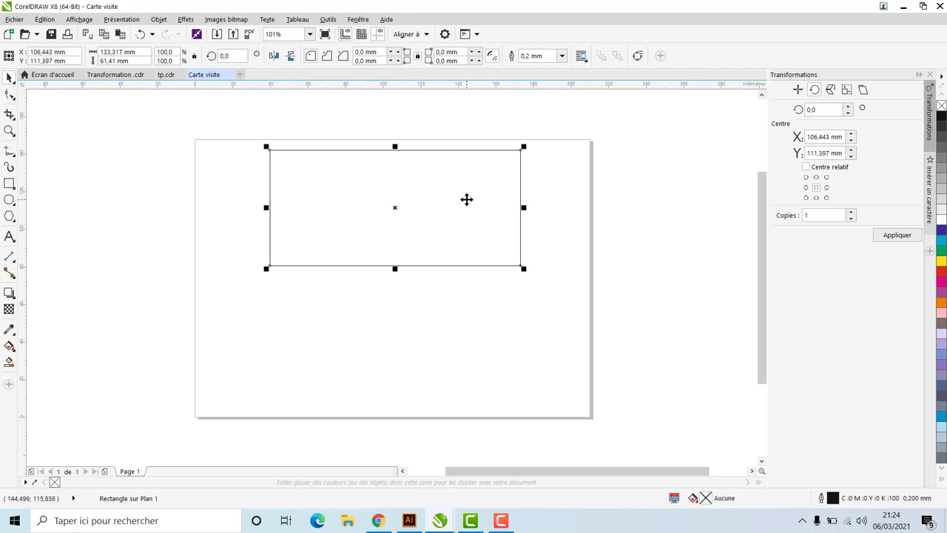
{"action": "left_click", "coordinate": [942, 116]}
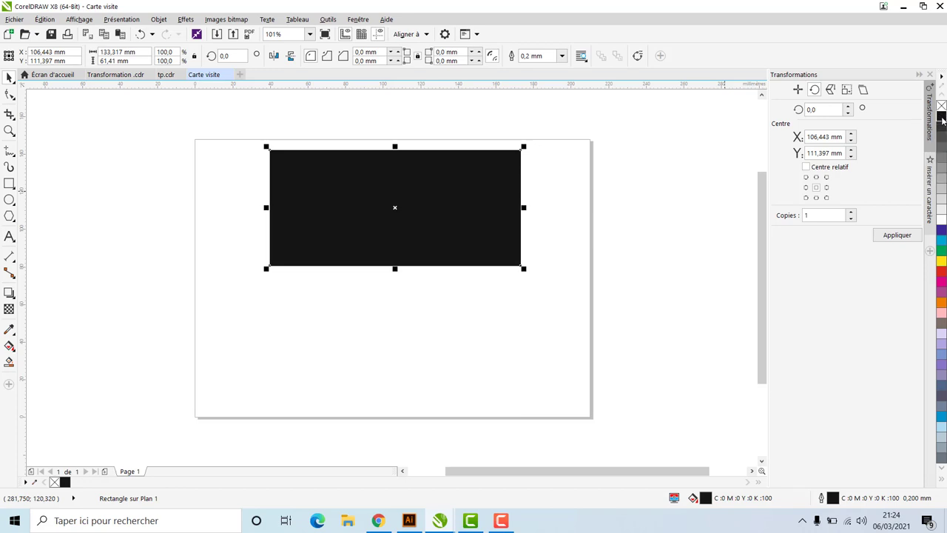
Give the black rectangle a yellow outline 2.5 mm thick
{"action": "right_click", "coordinate": [942, 261]}
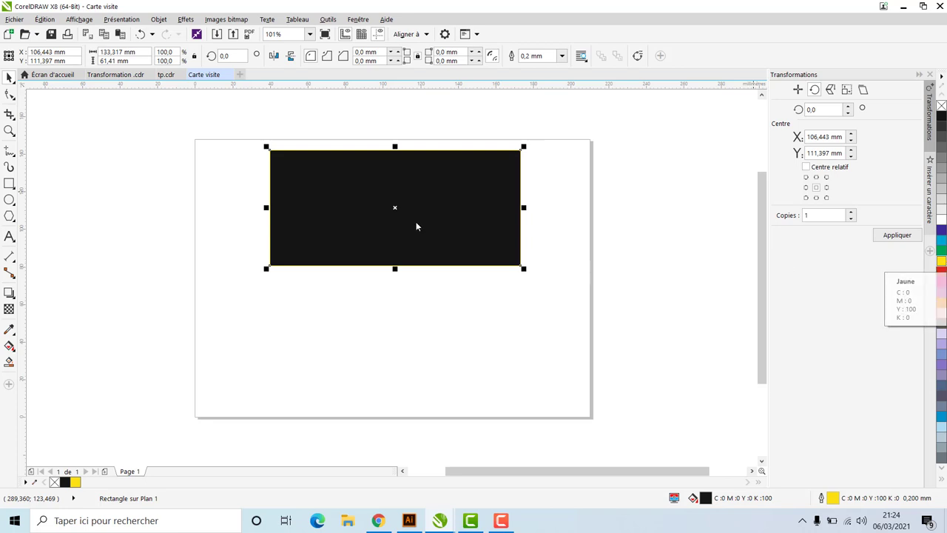
{"action": "left_click", "coordinate": [549, 57]}
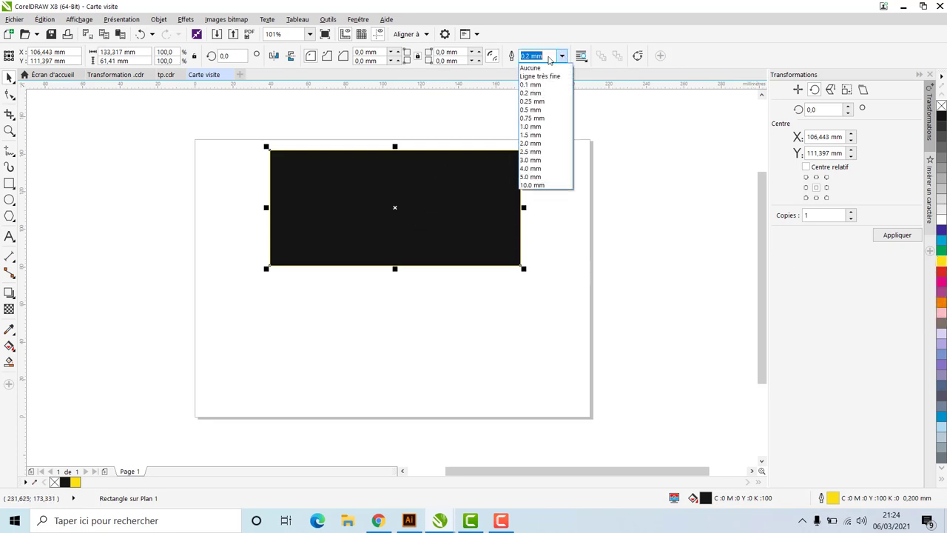
{"action": "left_click", "coordinate": [546, 143]}
{"action": "left_click", "coordinate": [562, 56]}
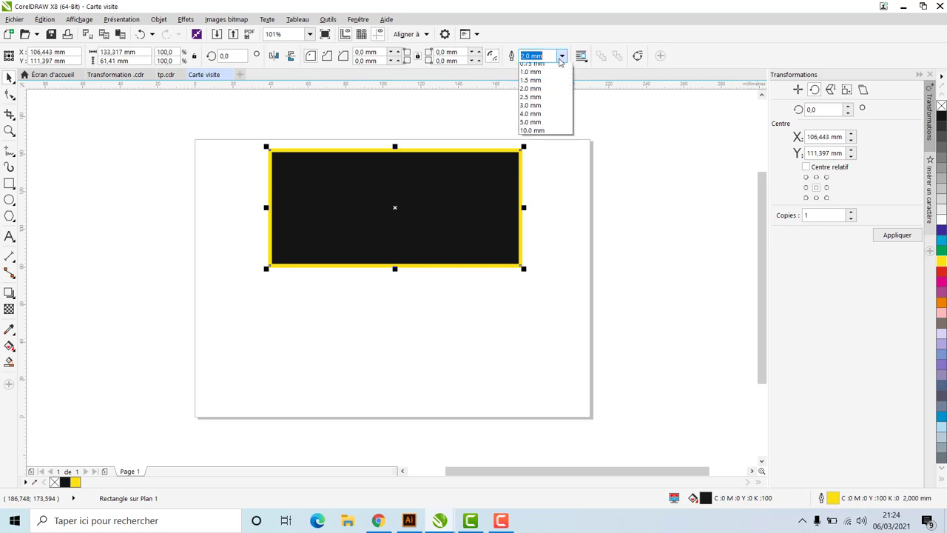
{"action": "left_click", "coordinate": [537, 151]}
{"action": "left_click", "coordinate": [561, 56]}
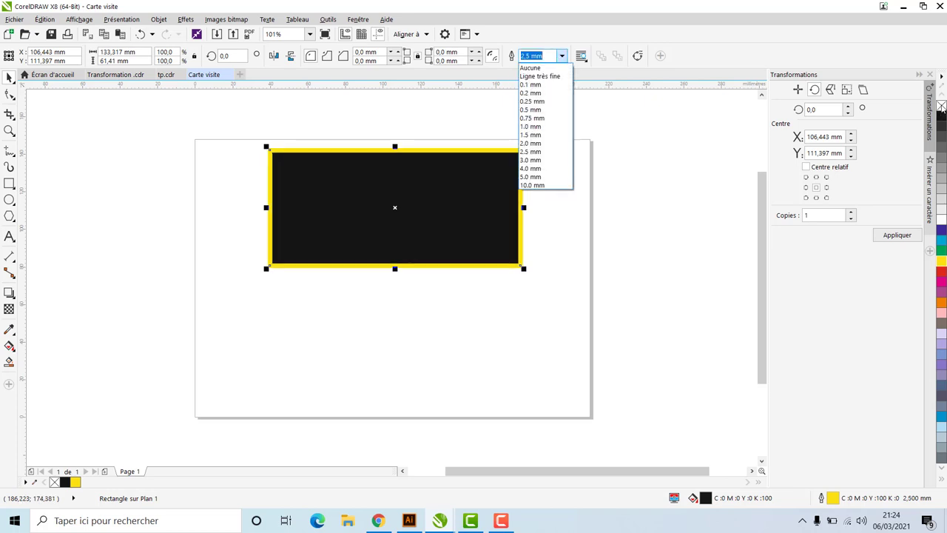
{"action": "key", "text": "Escape"}
{"action": "key", "text": "Escape"}
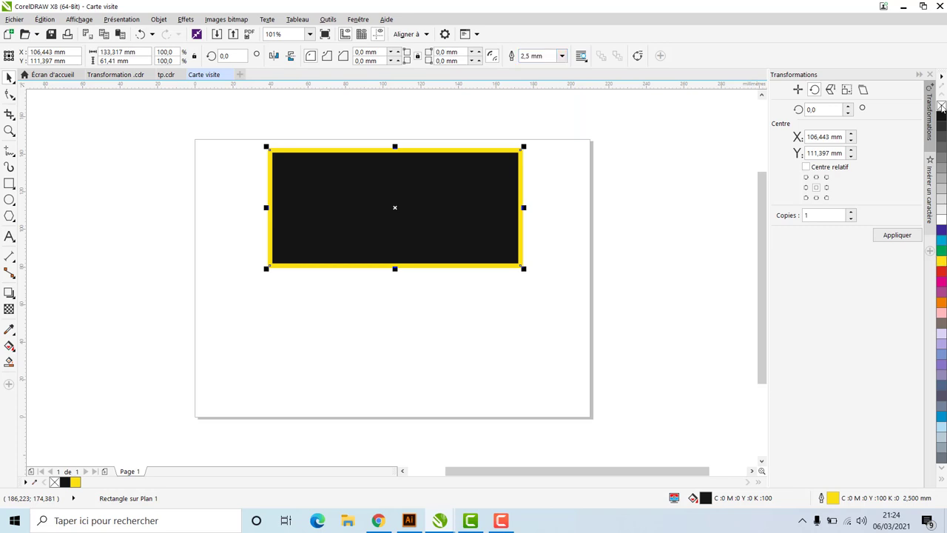
Remove the outline from the black rectangle and deselect it
{"action": "right_click", "coordinate": [942, 106]}
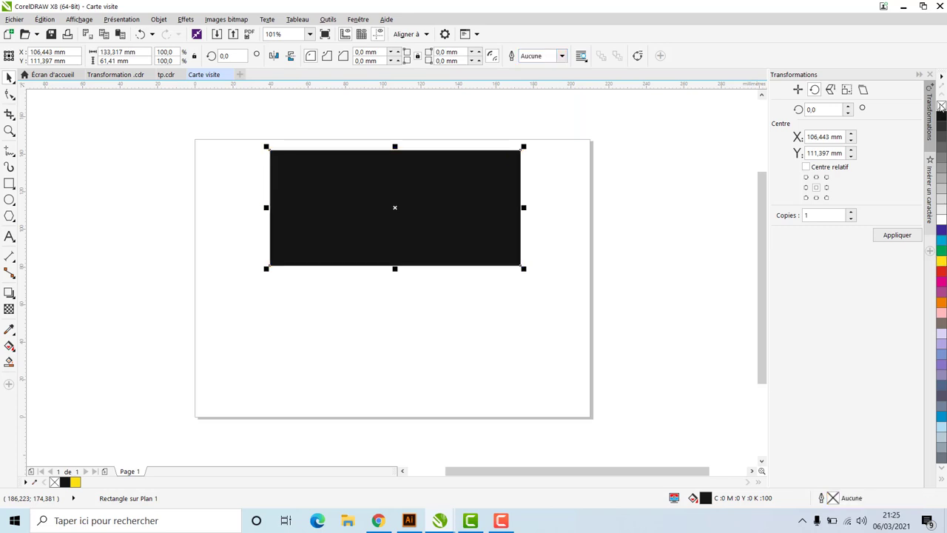
{"action": "left_click", "coordinate": [405, 315]}
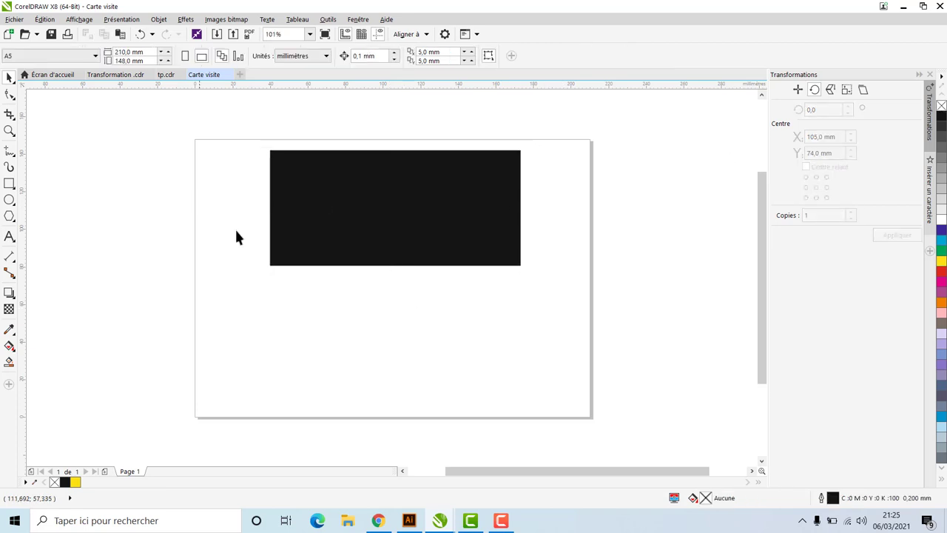
Draw a full-height strip about 15 × 61 mm along the black rectangle's left edge and fill it with white
{"action": "scroll", "coordinate": [234, 258], "scroll_direction": "up", "scroll_amount": 2}
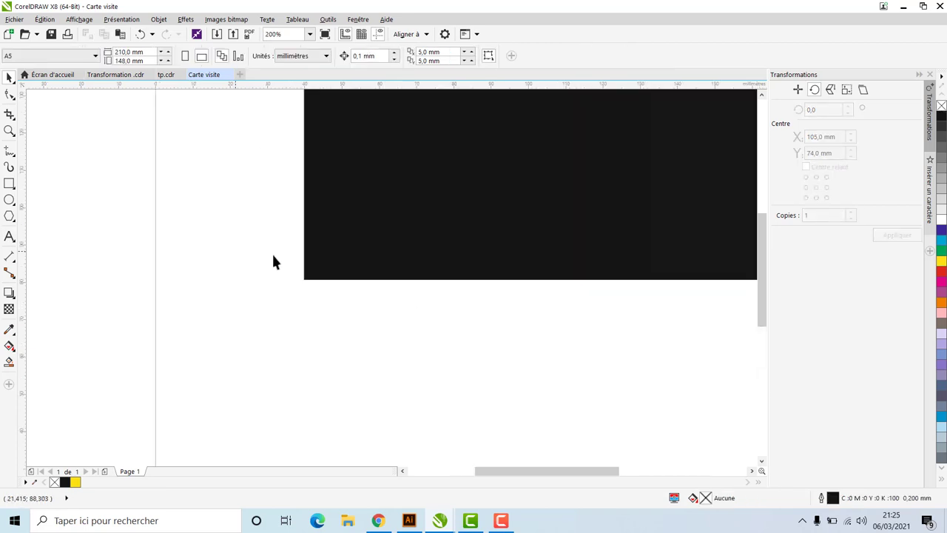
{"action": "left_click_drag", "start_coordinate": [530, 471], "coordinate": [560, 474]}
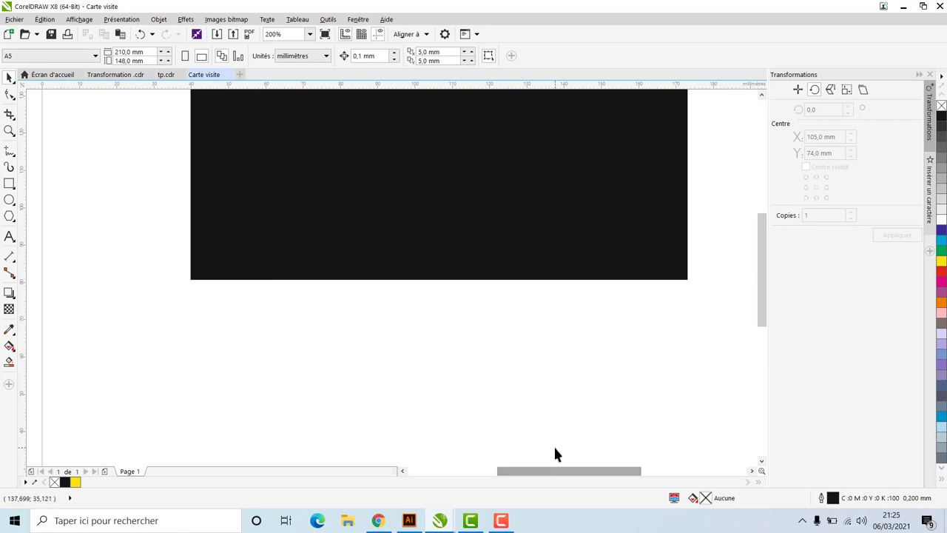
{"action": "scroll", "coordinate": [557, 454], "scroll_direction": "up", "scroll_amount": 2}
{"action": "scroll", "coordinate": [556, 449], "scroll_direction": "down", "scroll_amount": 2}
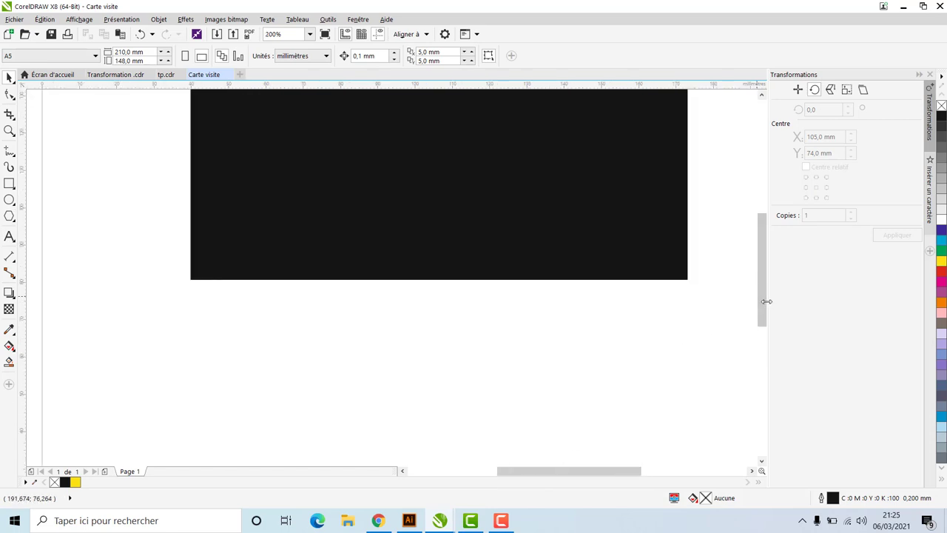
{"action": "left_click_drag", "start_coordinate": [765, 313], "coordinate": [759, 284]}
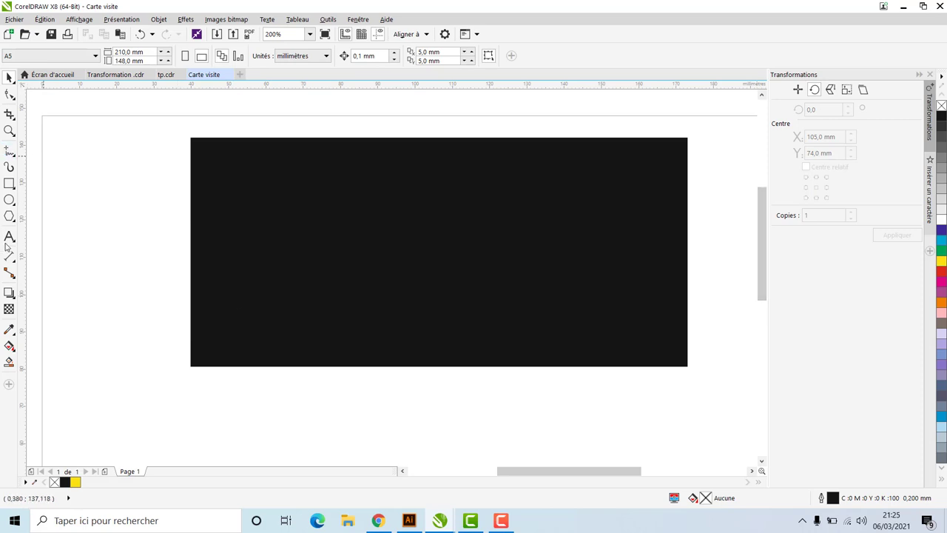
{"action": "left_click", "coordinate": [9, 183]}
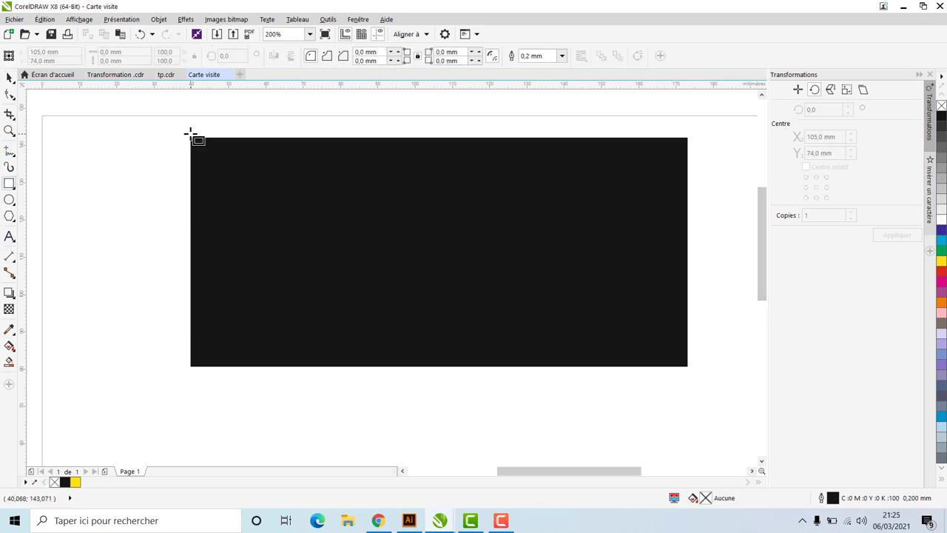
{"action": "mouse_move", "coordinate": [190, 137]}
{"action": "left_mouse_down"}
{"action": "mouse_move", "coordinate": [227, 259]}
{"action": "mouse_move", "coordinate": [236, 368]}
{"action": "mouse_move", "coordinate": [248, 366]}
{"action": "left_mouse_up"}
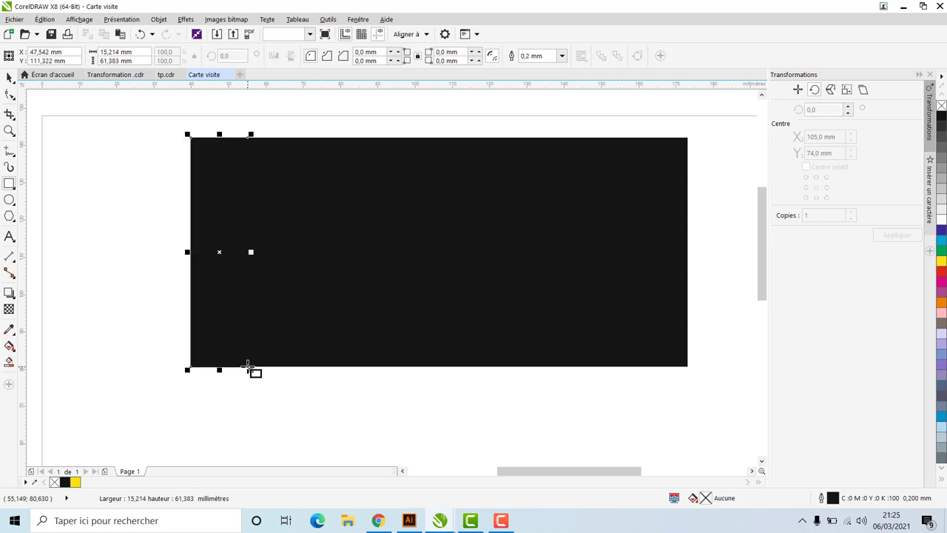
{"action": "left_click", "coordinate": [942, 220]}
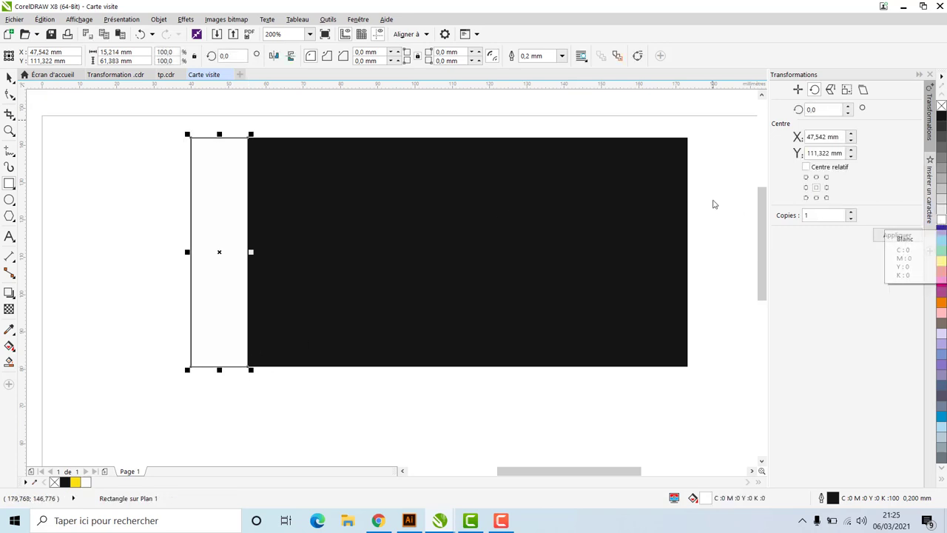
{"action": "left_click", "coordinate": [137, 151]}
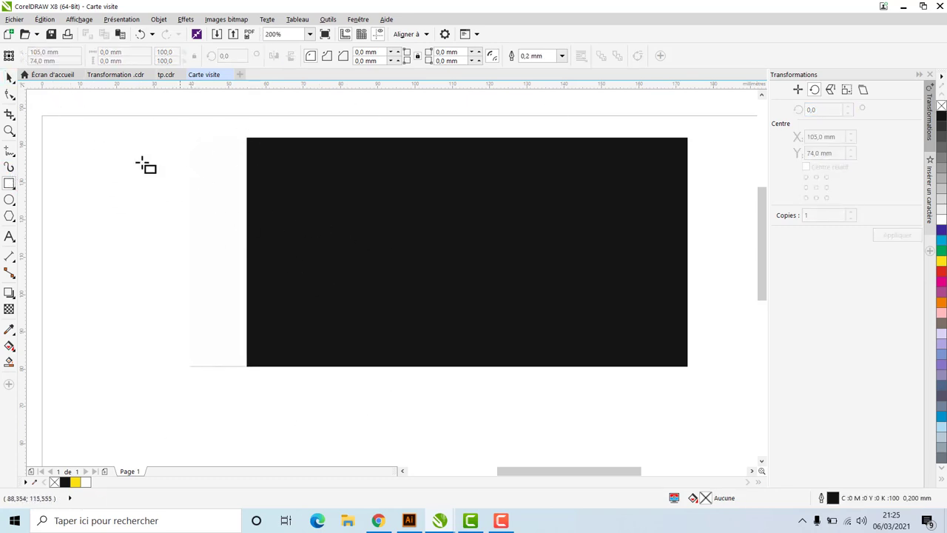
Give the white strip a 50% black outline
{"action": "left_click", "coordinate": [8, 78]}
{"action": "left_click", "coordinate": [226, 274]}
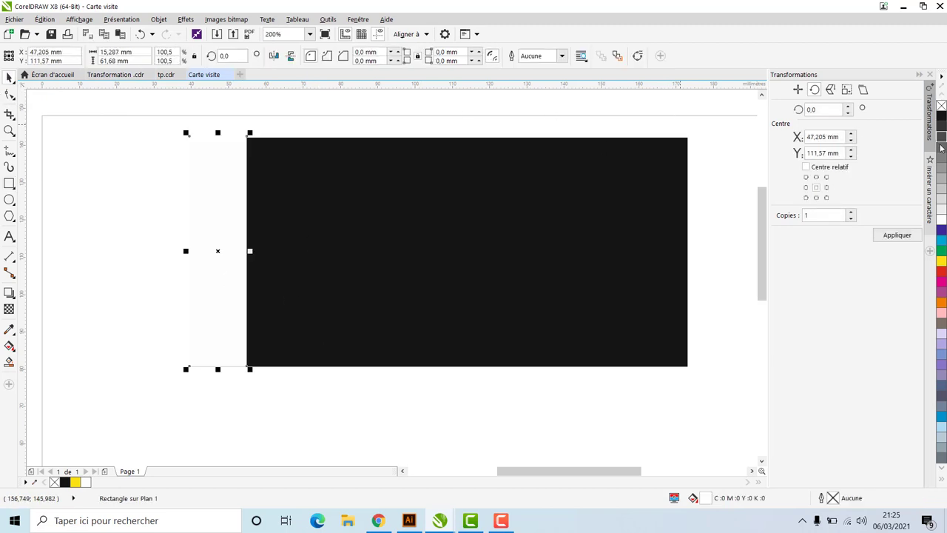
{"action": "right_click", "coordinate": [942, 168]}
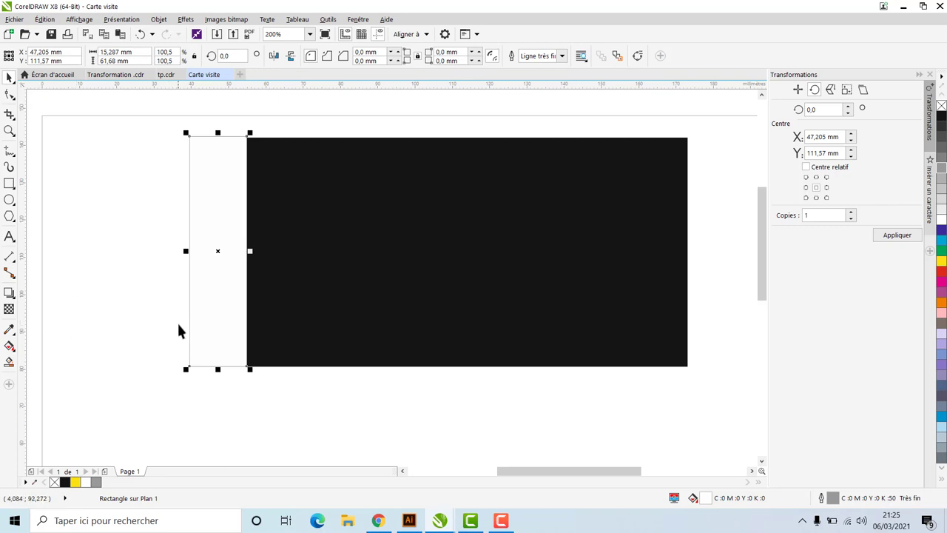
Duplicate the white strip so the copy sits directly to its right, and fill the copy with 20% black
{"action": "key", "text": "ctrl+d"}
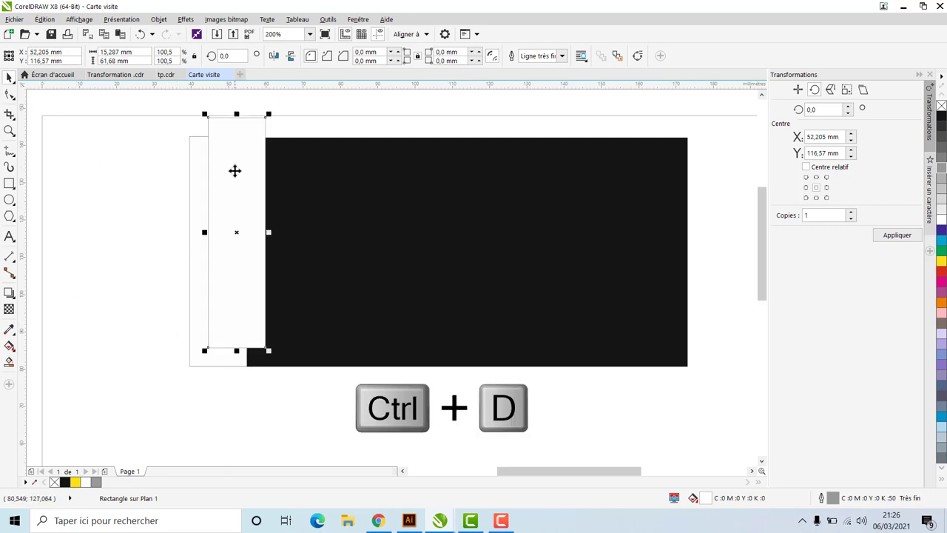
{"action": "left_click_drag", "start_coordinate": [236, 178], "coordinate": [273, 195]}
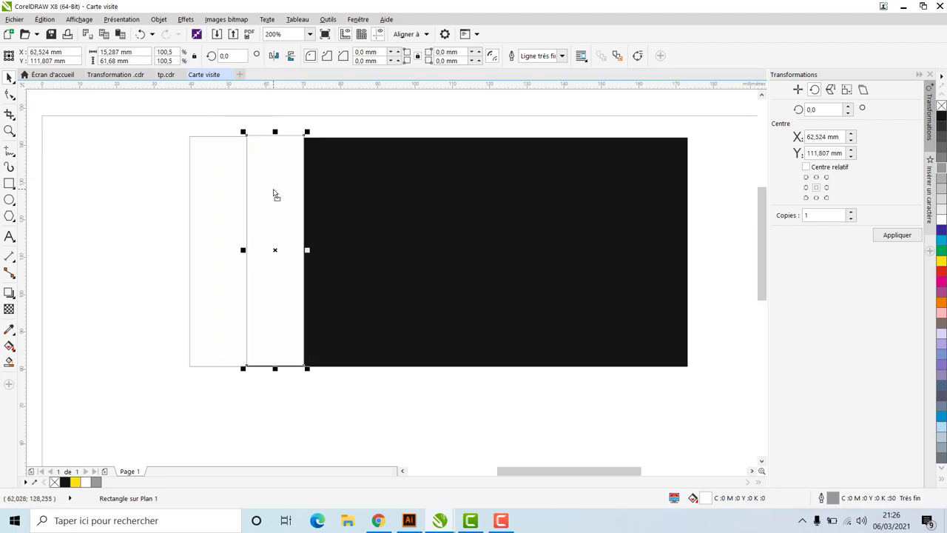
{"action": "key", "text": "Down"}
{"action": "key", "text": "Down"}
{"action": "key", "text": "Down"}
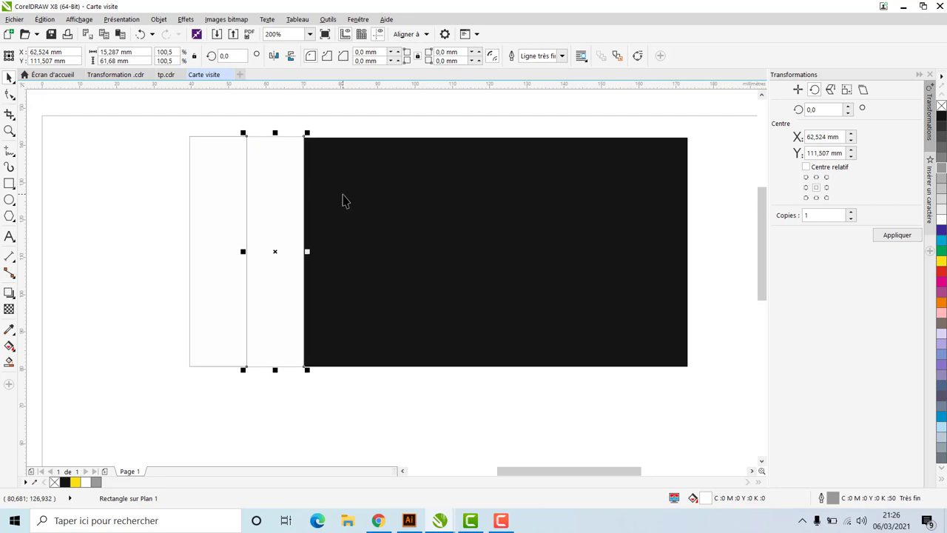
{"action": "key", "text": "Right"}
{"action": "key", "text": "Left"}
{"action": "left_click", "coordinate": [942, 200]}
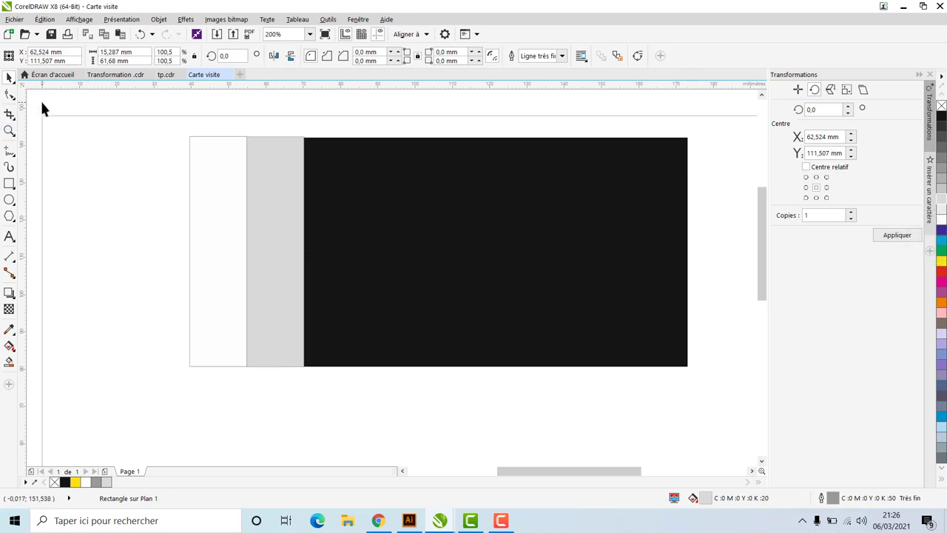
{"action": "key", "text": "Escape"}
Duplicate the light grey strip so the copy sits directly to its right, and fill the copy with 90% black
{"action": "left_click", "coordinate": [288, 210]}
{"action": "key", "text": "F8"}
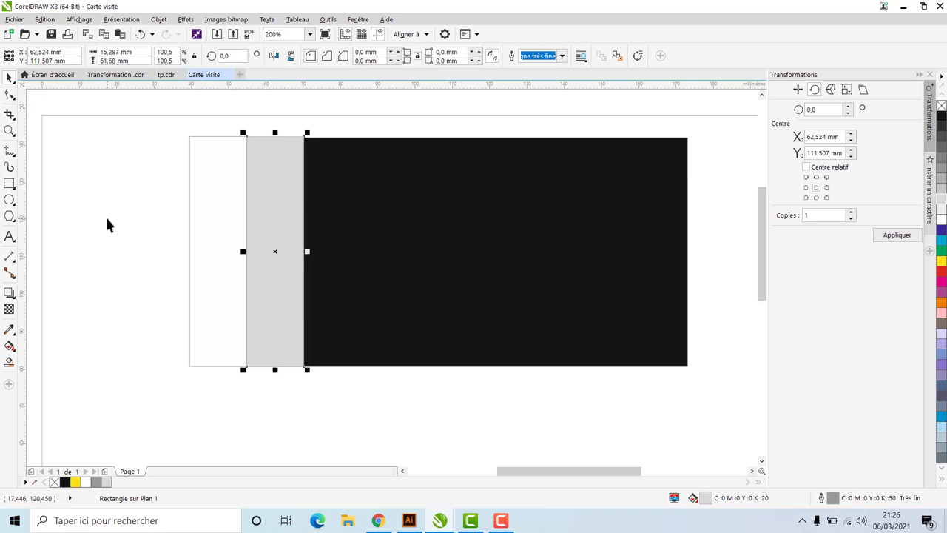
{"action": "key", "text": "ctrl+d"}
{"action": "left_click_drag", "start_coordinate": [293, 185], "coordinate": [325, 194]}
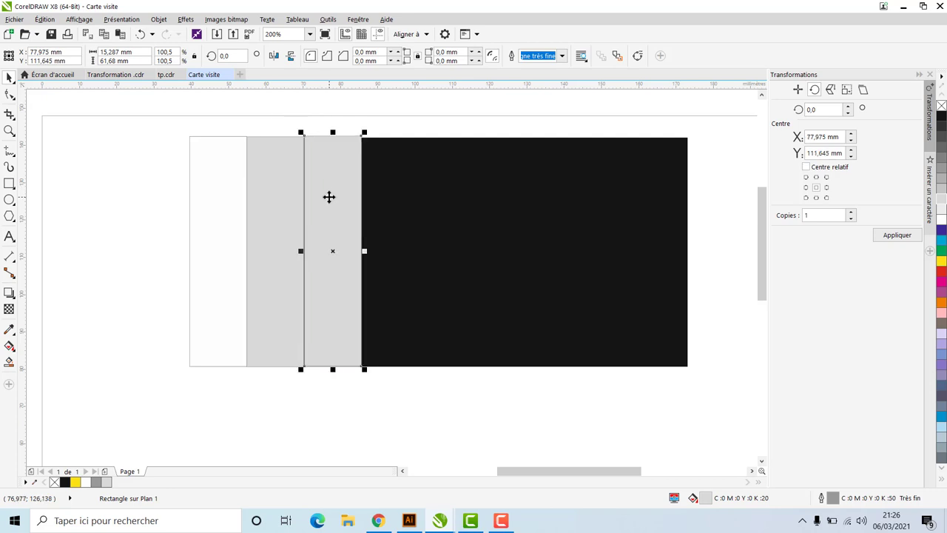
{"action": "key", "text": "Down"}
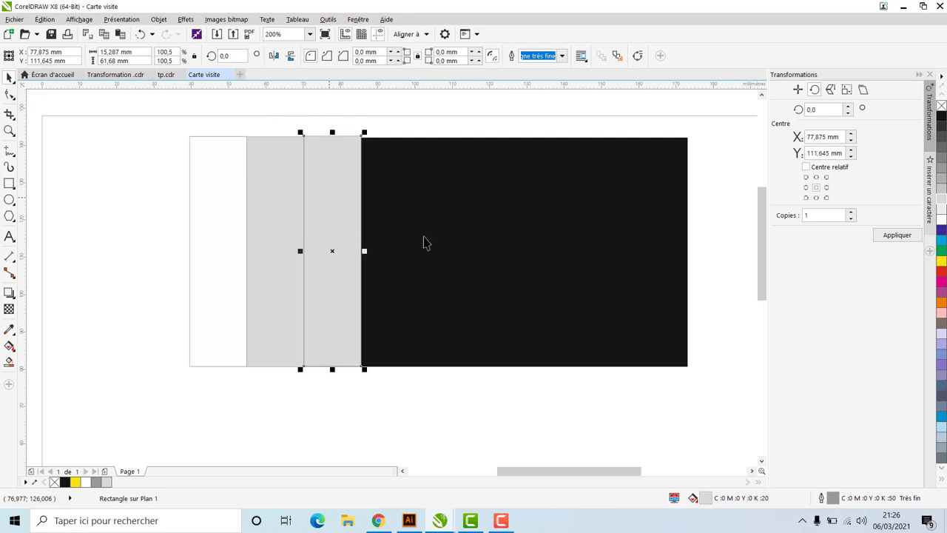
{"action": "left_click", "coordinate": [943, 141]}
{"action": "left_click", "coordinate": [943, 129]}
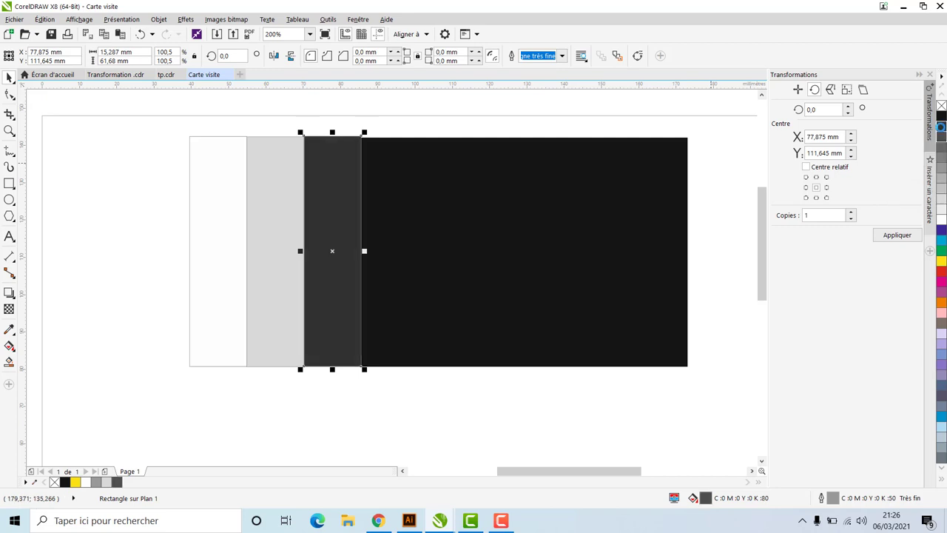
{"action": "left_click", "coordinate": [137, 107]}
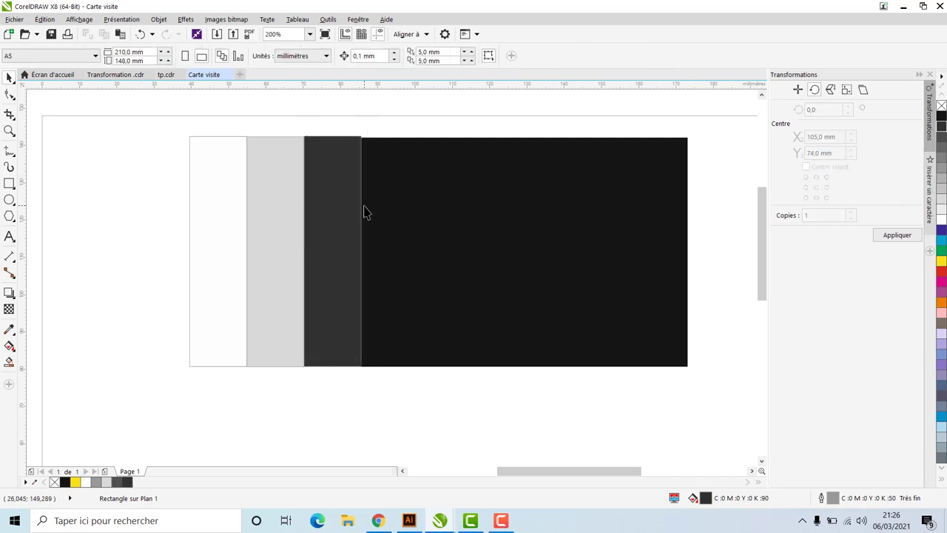
Lower the top edges of the dark grey, light grey and white strips to match the black rectangle's top edge
{"action": "left_click", "coordinate": [355, 150]}
{"action": "left_click_drag", "start_coordinate": [332, 132], "coordinate": [333, 132]}
{"action": "left_click", "coordinate": [287, 162]}
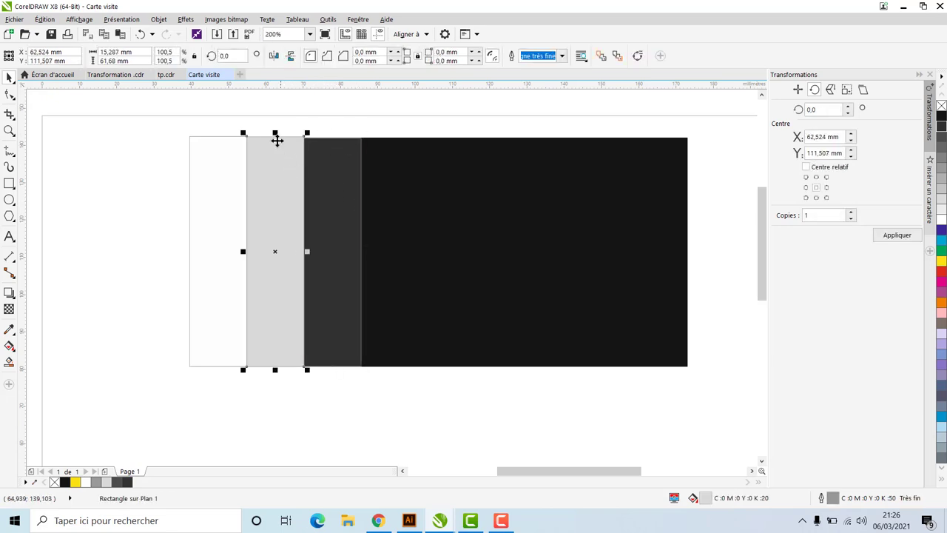
{"action": "left_click_drag", "start_coordinate": [276, 133], "coordinate": [277, 137]}
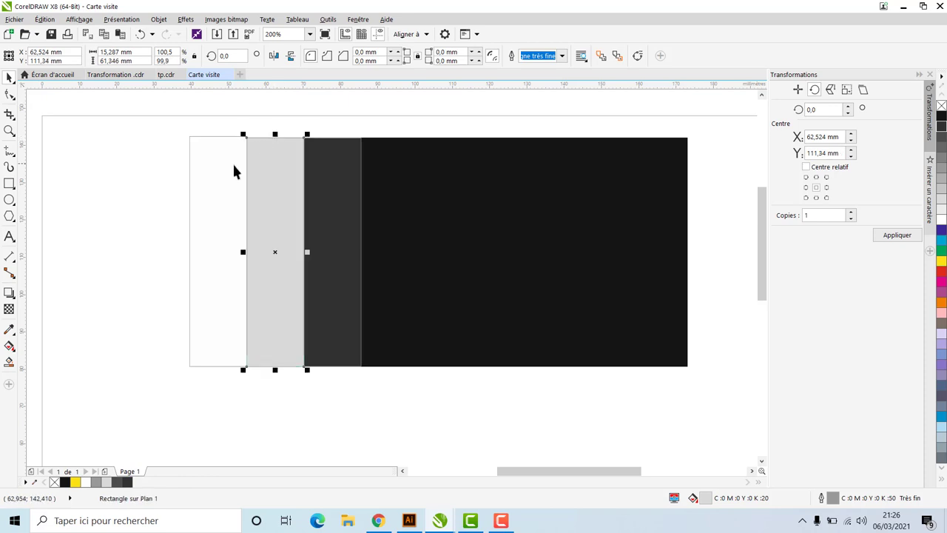
{"action": "left_click", "coordinate": [233, 169]}
{"action": "left_click_drag", "start_coordinate": [218, 133], "coordinate": [218, 138]}
{"action": "left_click", "coordinate": [190, 343]}
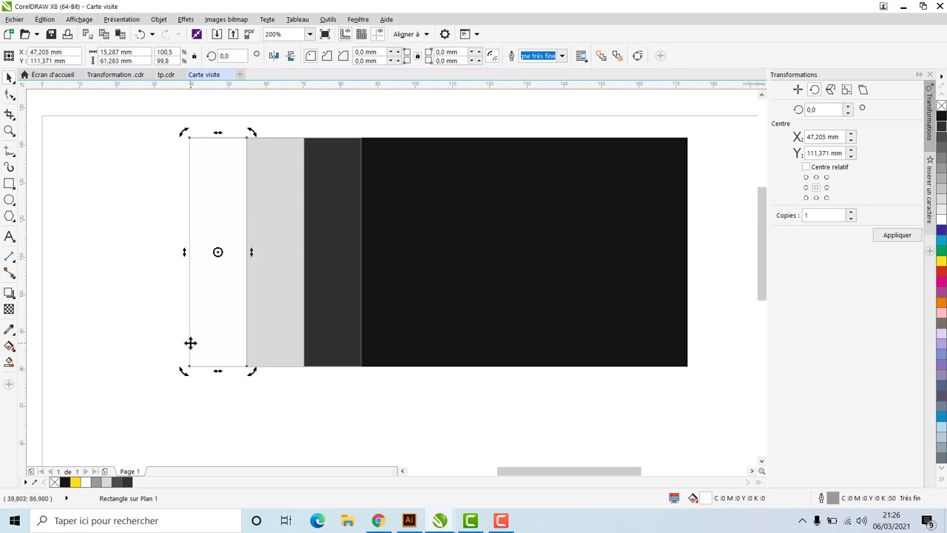
Remove the outlines from the white, light grey and dark grey strips together
{"action": "left_click", "coordinate": [279, 254], "text": "shift"}
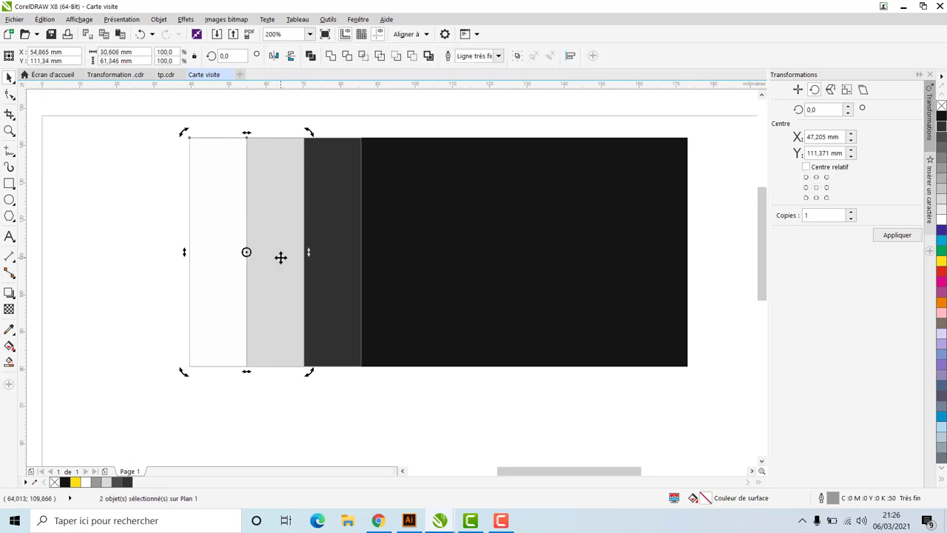
{"action": "left_click", "coordinate": [326, 272], "text": "shift"}
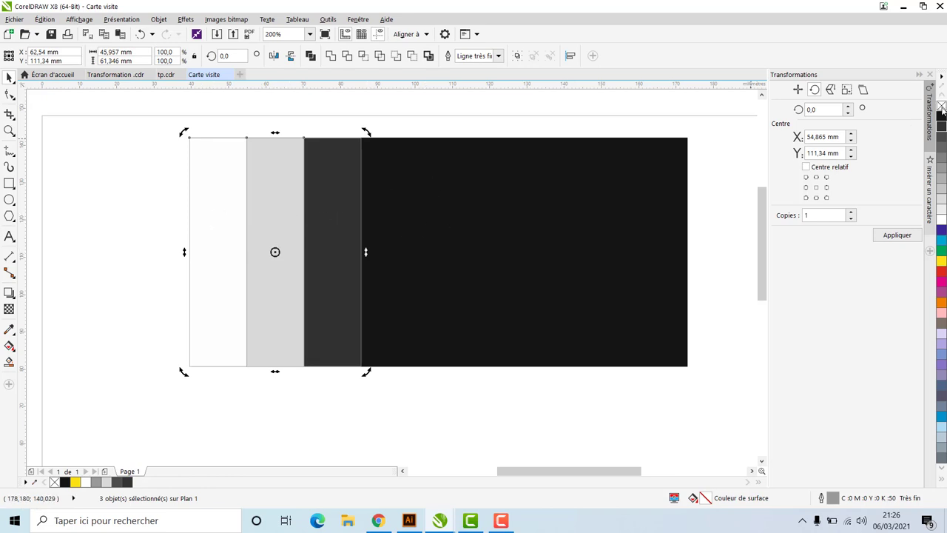
{"action": "right_click", "coordinate": [942, 106]}
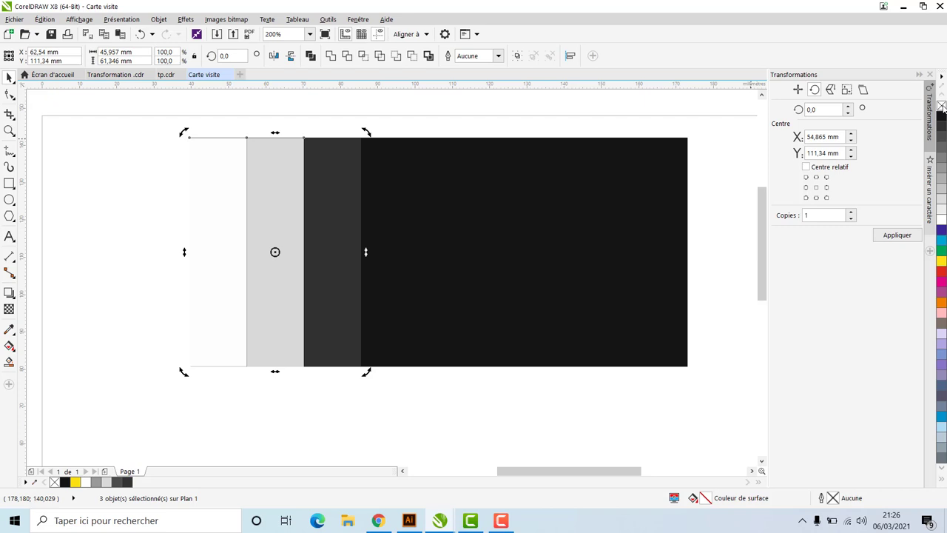
{"action": "left_click", "coordinate": [445, 127]}
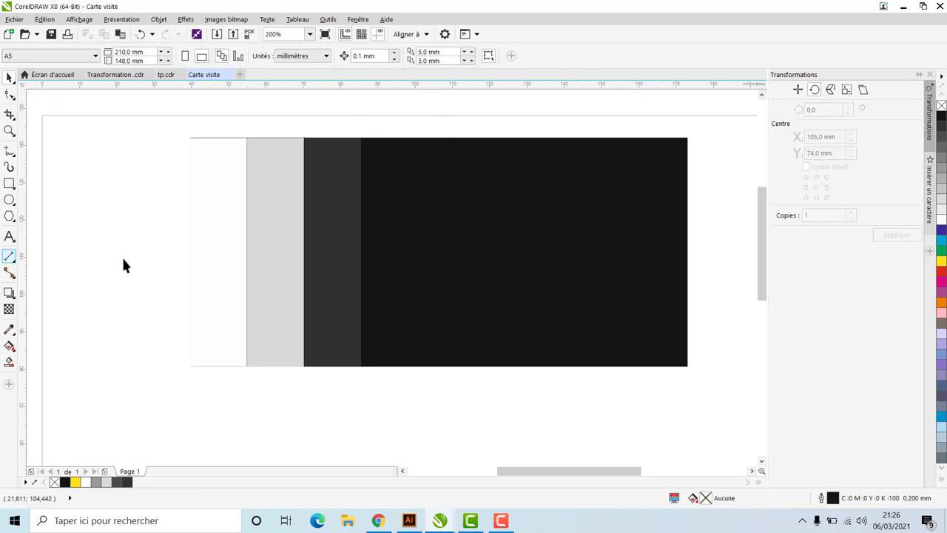
Draw a rectangle about 16 × 15 mm across the middle of the white strip, filled orange with no outline
{"action": "left_click", "coordinate": [8, 184]}
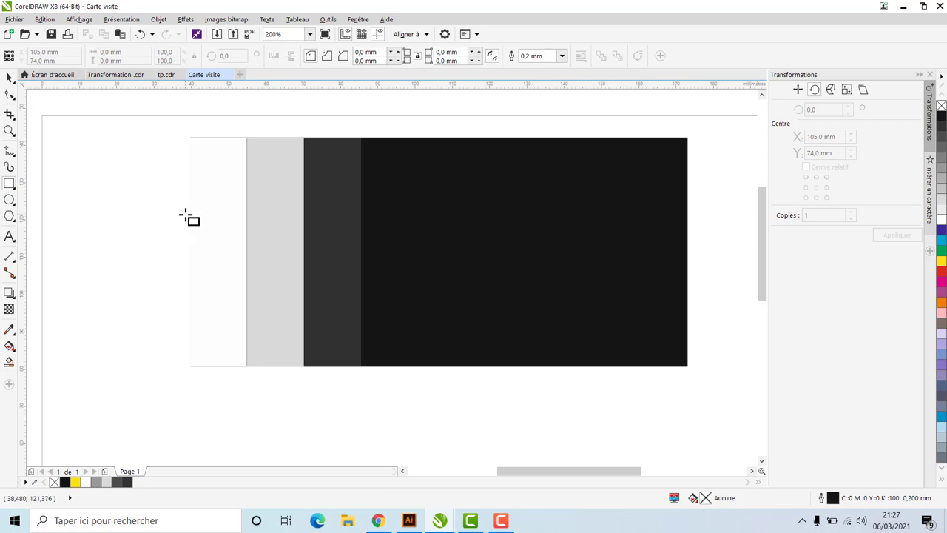
{"action": "left_click_drag", "start_coordinate": [187, 216], "coordinate": [247, 272]}
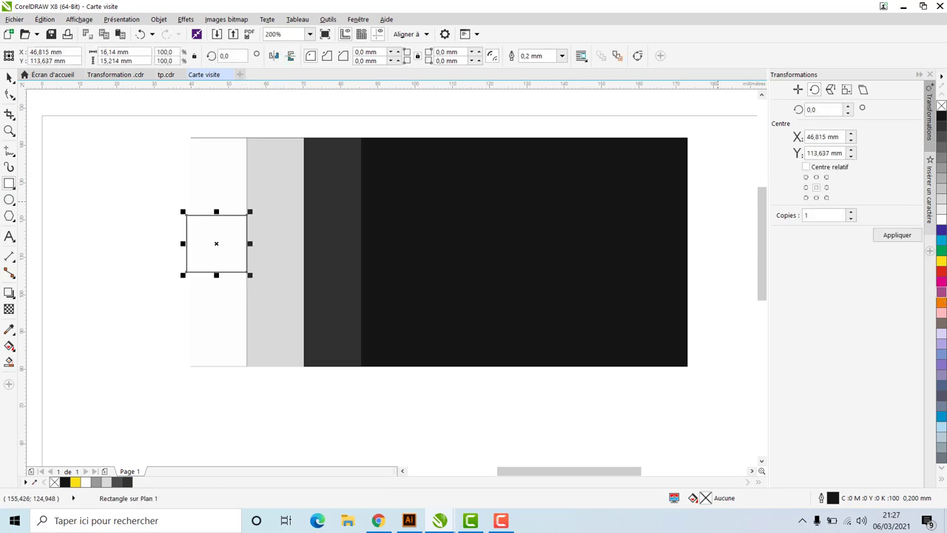
{"action": "left_click", "coordinate": [942, 303]}
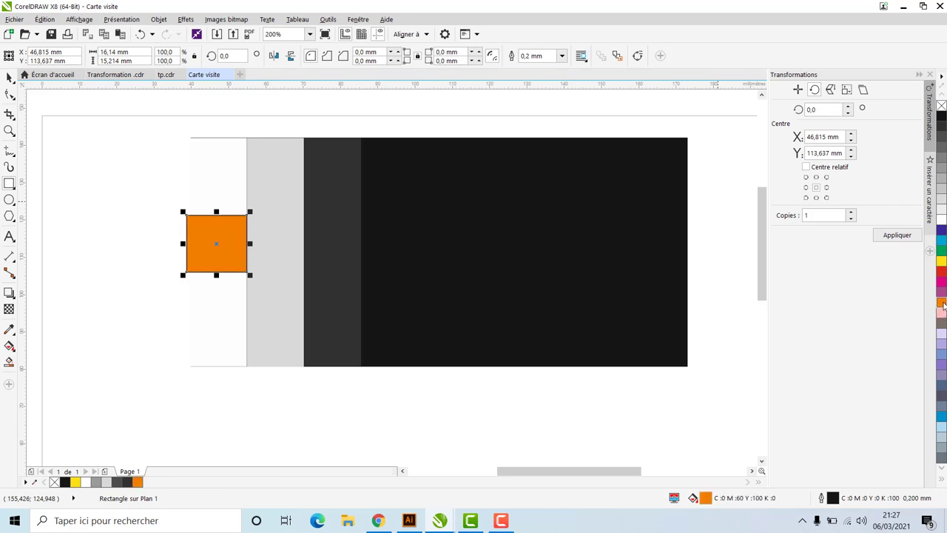
{"action": "right_click", "coordinate": [942, 107]}
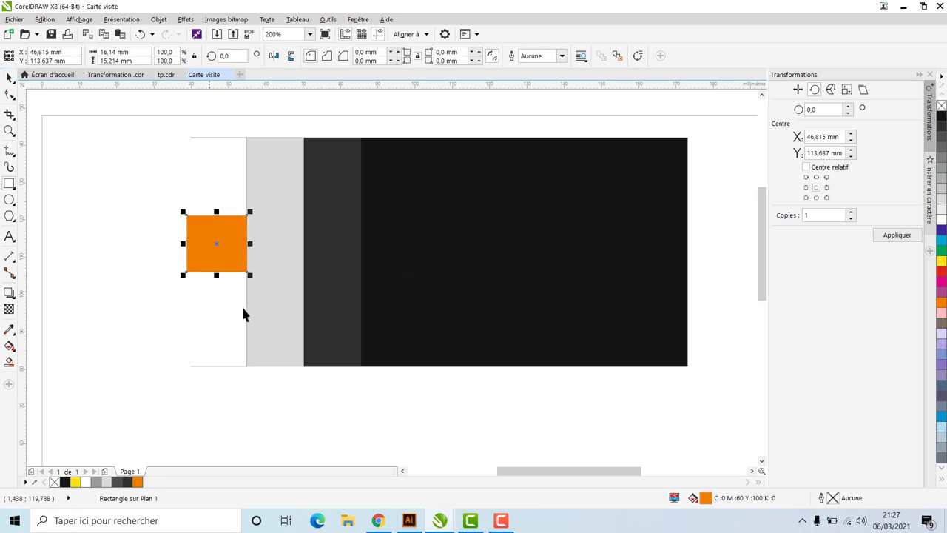
Change the orange rectangle's fill to a deeper CMYK orange of C1 M75 Y100 K5
{"action": "left_click", "coordinate": [236, 253]}
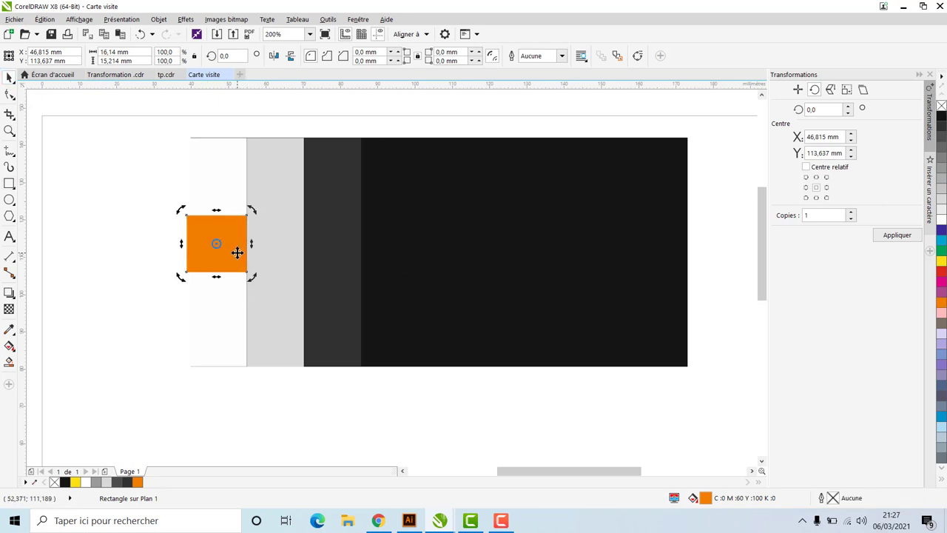
{"action": "double_click", "coordinate": [705, 498]}
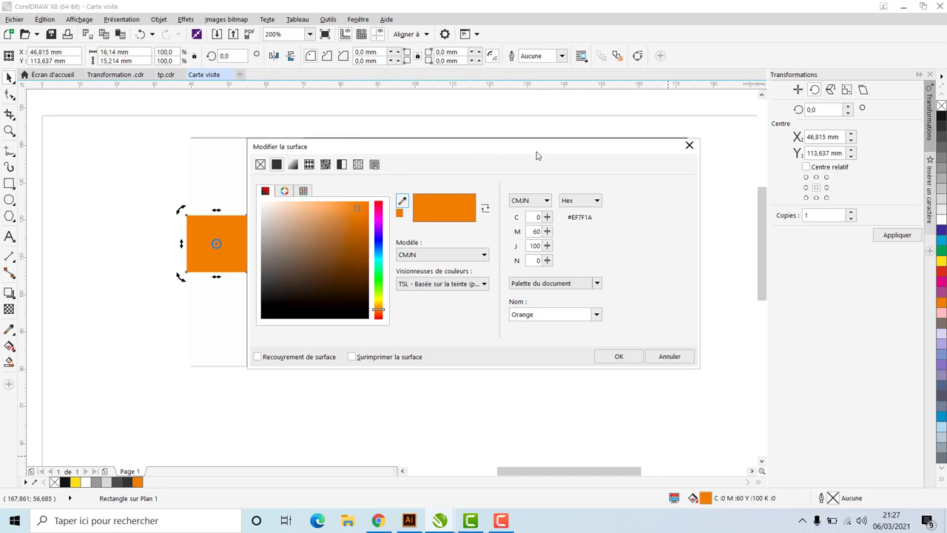
{"action": "left_click_drag", "start_coordinate": [537, 155], "coordinate": [634, 163]}
{"action": "mouse_move", "coordinate": [495, 244]}
{"action": "left_mouse_down"}
{"action": "mouse_move", "coordinate": [496, 230]}
{"action": "mouse_move", "coordinate": [499, 247]}
{"action": "mouse_move", "coordinate": [489, 240]}
{"action": "mouse_move", "coordinate": [495, 233]}
{"action": "mouse_move", "coordinate": [500, 251]}
{"action": "left_mouse_up"}
{"action": "left_click", "coordinate": [517, 332]}
{"action": "left_click_drag", "start_coordinate": [516, 335], "coordinate": [517, 324]}
{"action": "left_click_drag", "start_coordinate": [505, 236], "coordinate": [505, 230]}
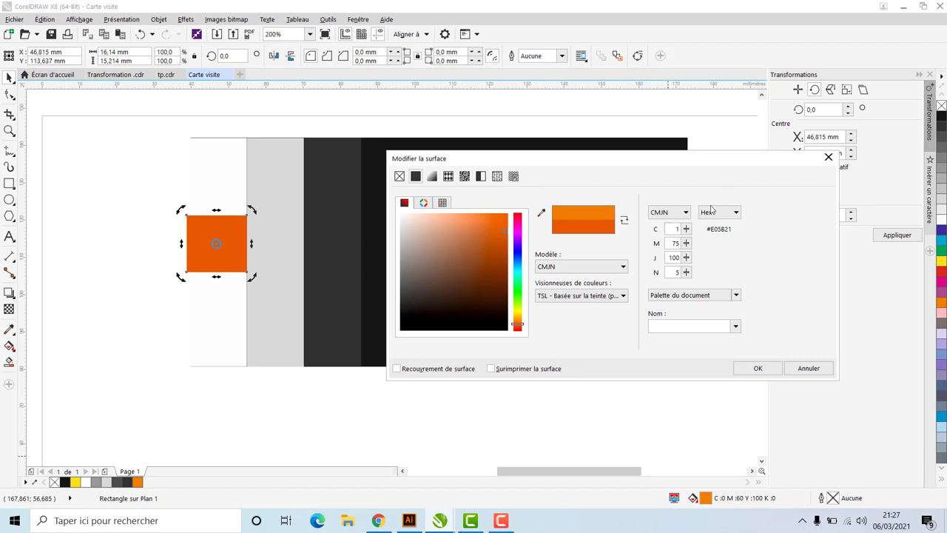
{"action": "left_click", "coordinate": [755, 367]}
Duplicate the orange rectangle and place the copy directly to its right, over the light grey strip
{"action": "left_click", "coordinate": [226, 234]}
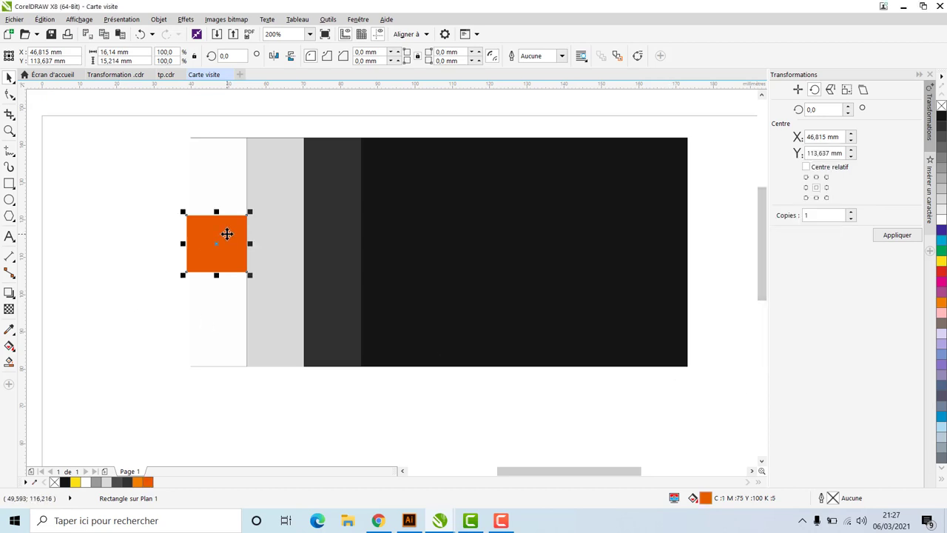
{"action": "key", "text": "ctrl+d"}
{"action": "left_click_drag", "start_coordinate": [233, 229], "coordinate": [276, 247]}
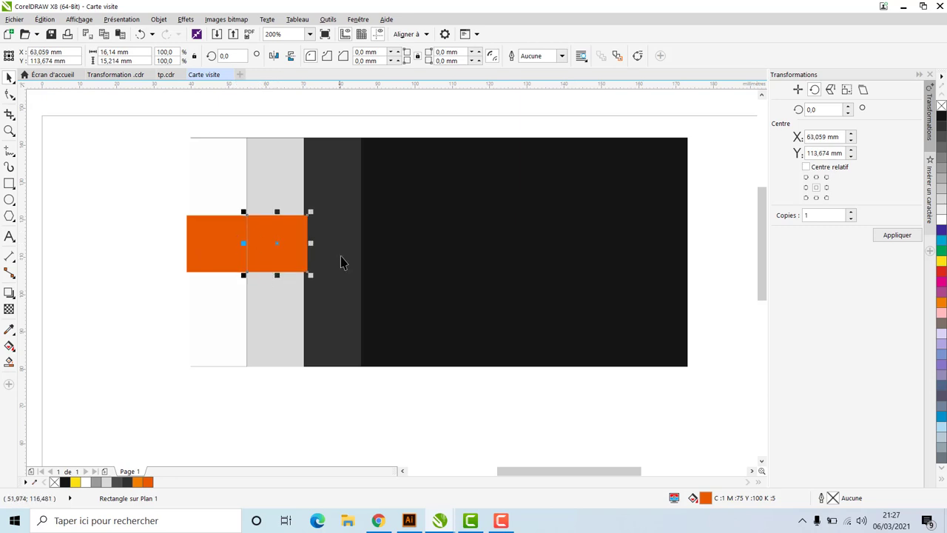
Skew the orange copy so its right side rises, and narrow it to end at the light grey strip's right edge
{"action": "left_click", "coordinate": [276, 258]}
{"action": "left_click", "coordinate": [284, 231]}
{"action": "left_click", "coordinate": [280, 232]}
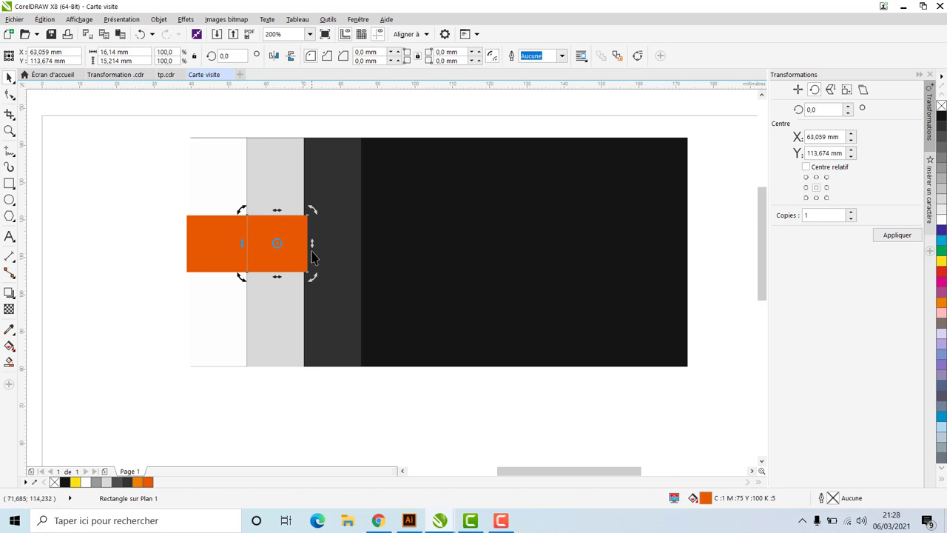
{"action": "left_click_drag", "start_coordinate": [311, 244], "coordinate": [301, 217]}
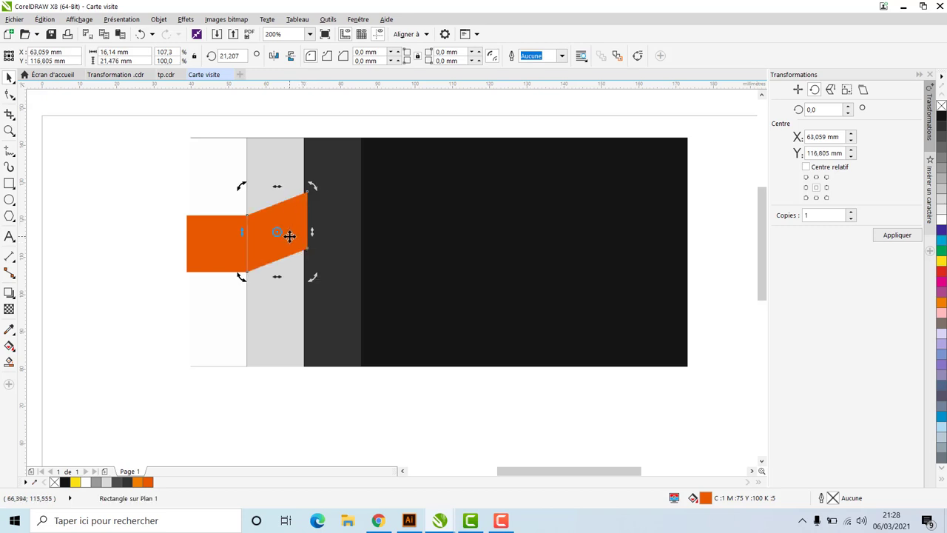
{"action": "left_click", "coordinate": [310, 232]}
{"action": "left_click_drag", "start_coordinate": [312, 233], "coordinate": [309, 231]}
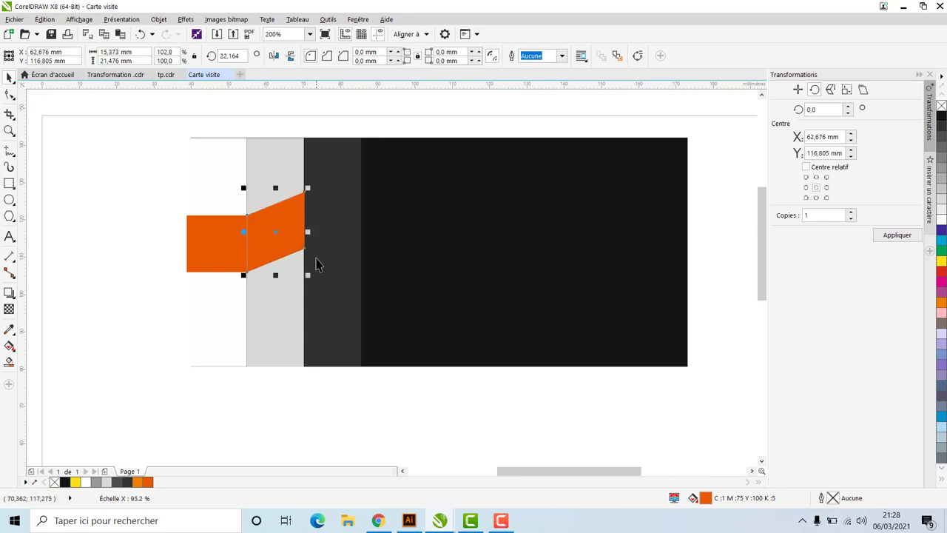
Place a mirrored copy of the slanted orange piece over the dark grey strip, sloping down to the black area
{"action": "left_click", "coordinate": [281, 233]}
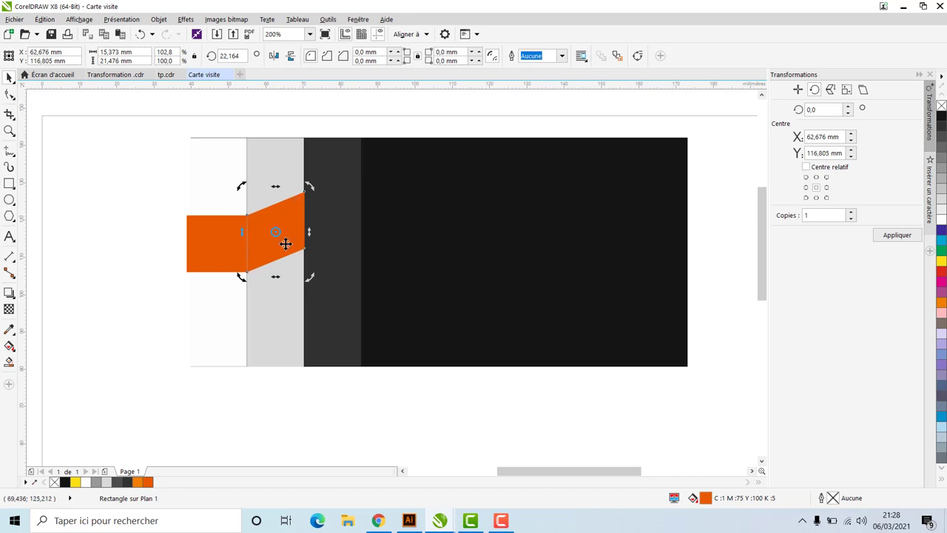
{"action": "left_click", "coordinate": [257, 242]}
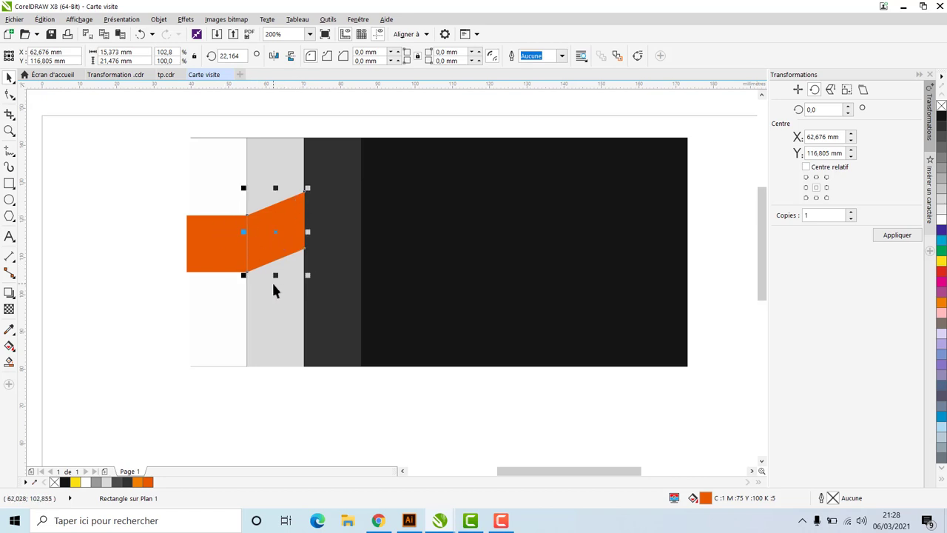
{"action": "left_click_drag", "start_coordinate": [274, 284], "coordinate": [358, 220]}
{"action": "key", "text": "Escape"}
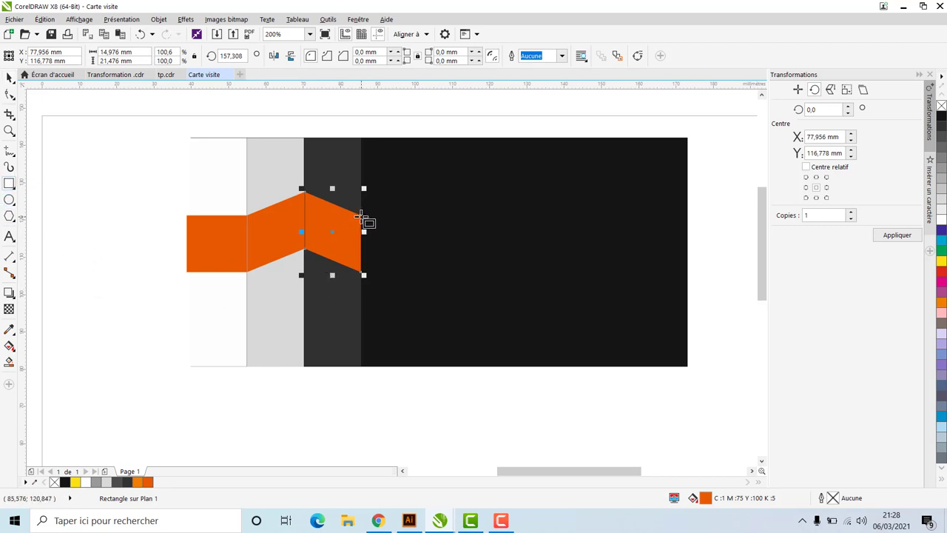
Draw a band about 87 × 15 mm across the black rectangle and fill it with orange sampled from the first rectangle
{"action": "left_click_drag", "start_coordinate": [360, 216], "coordinate": [686, 274]}
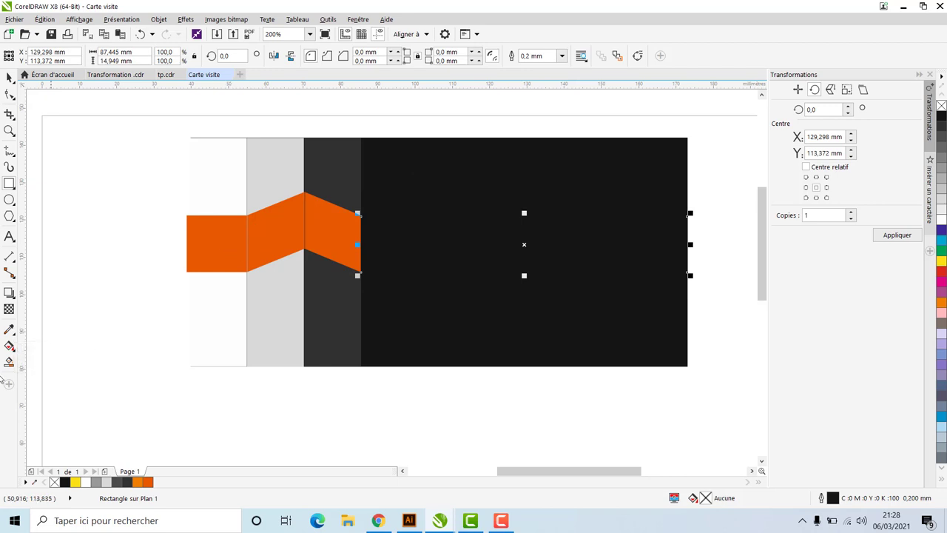
{"action": "left_click", "coordinate": [9, 330]}
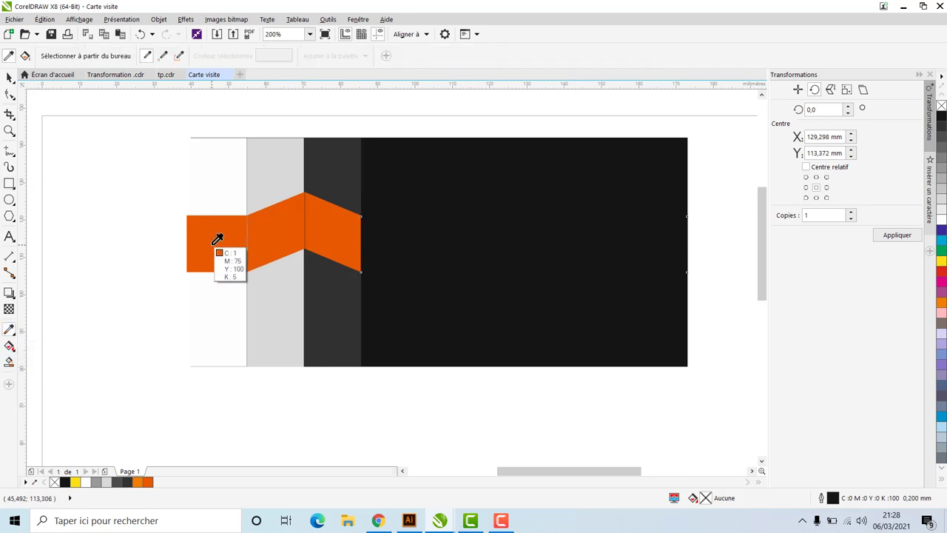
{"action": "left_click", "coordinate": [217, 243]}
{"action": "left_click", "coordinate": [435, 249]}
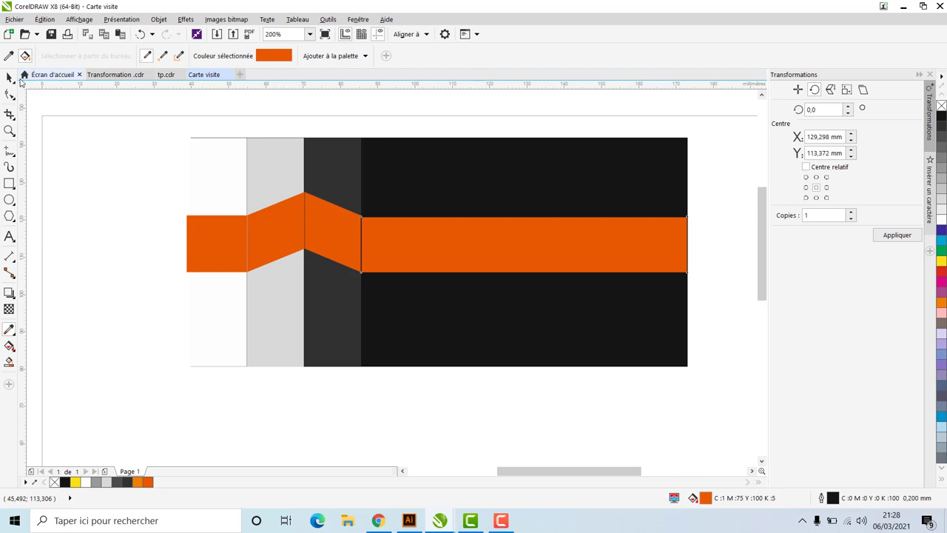
Extend the long orange band slightly leftward to about 87.8 mm wide so it meets the slanted piece, and remove its outline
{"action": "key", "text": "space"}
{"action": "mouse_move", "coordinate": [357, 244]}
{"action": "left_mouse_down"}
{"action": "mouse_move", "coordinate": [370, 256]}
{"action": "mouse_move", "coordinate": [357, 245]}
{"action": "left_mouse_up"}
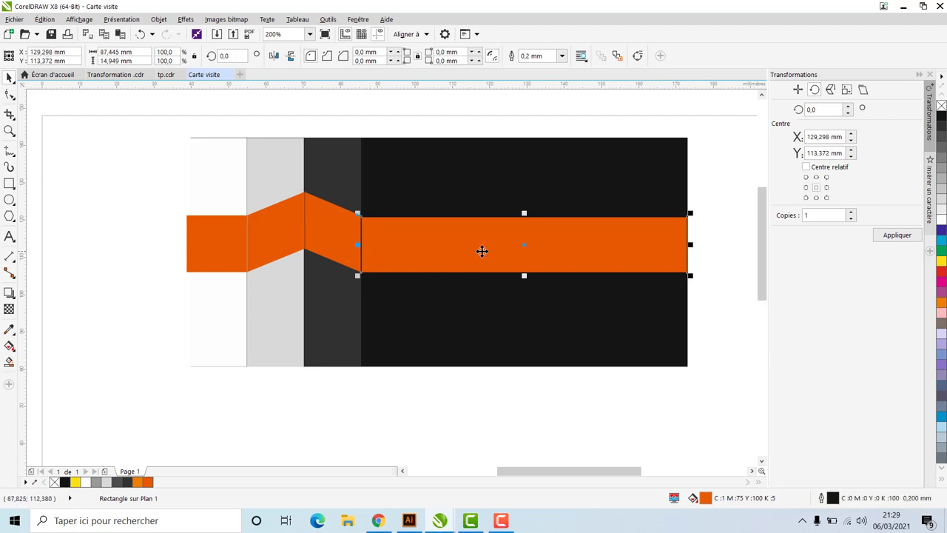
{"action": "left_click", "coordinate": [352, 241]}
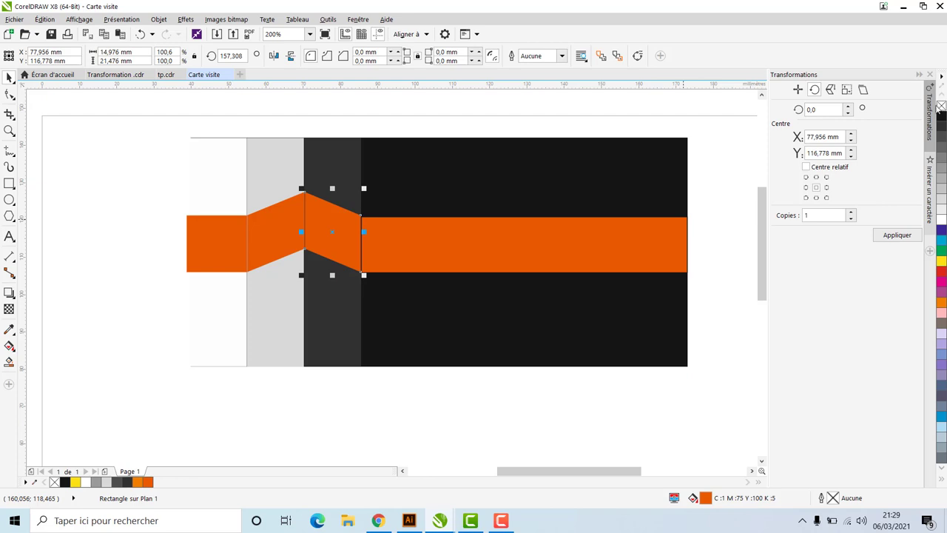
{"action": "left_click", "coordinate": [467, 249]}
{"action": "left_click_drag", "start_coordinate": [360, 247], "coordinate": [356, 242]}
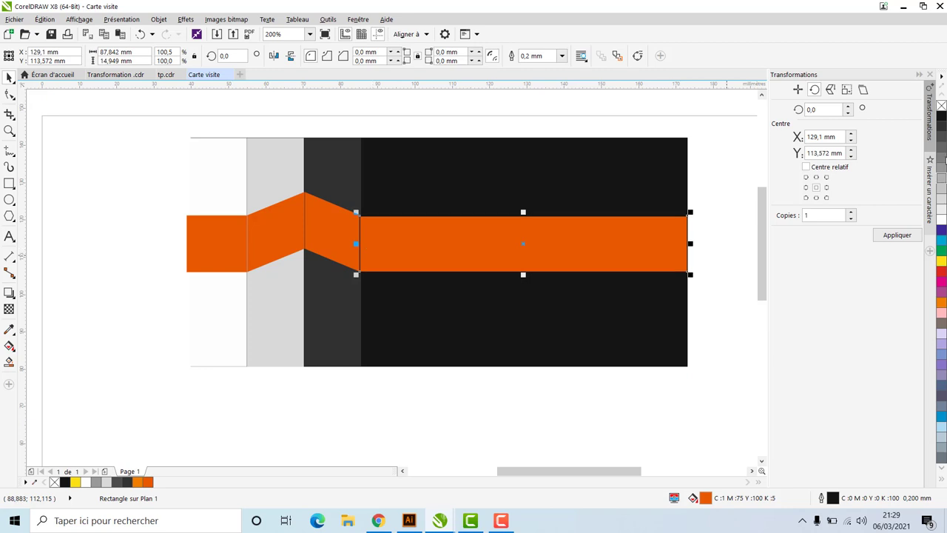
{"action": "right_click", "coordinate": [941, 107]}
Fill the slanted orange piece over the light grey strip with a darker orange, about C3 M77 Y100 K14
{"action": "key", "text": "Tab"}
{"action": "key", "text": "shift+F11"}
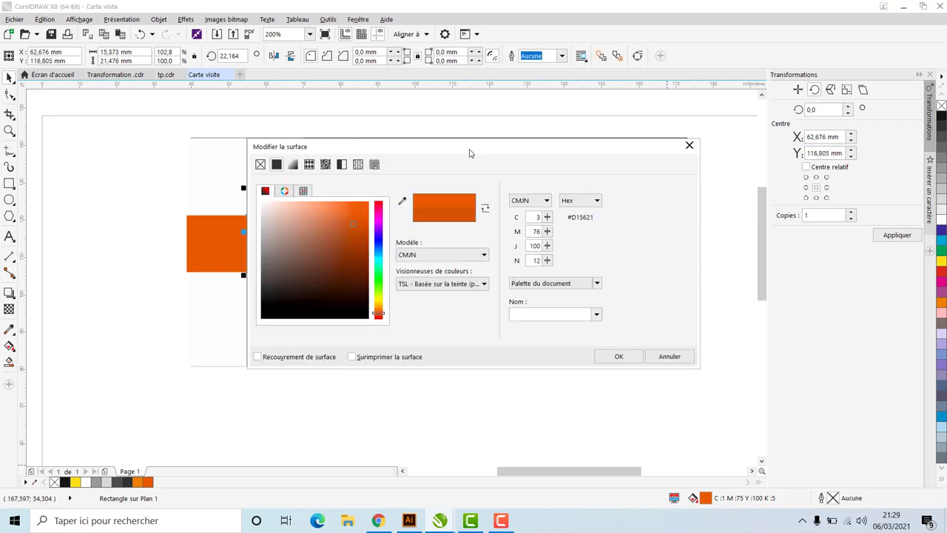
{"action": "left_click_drag", "start_coordinate": [469, 153], "coordinate": [649, 159]}
{"action": "left_click", "coordinate": [537, 247]}
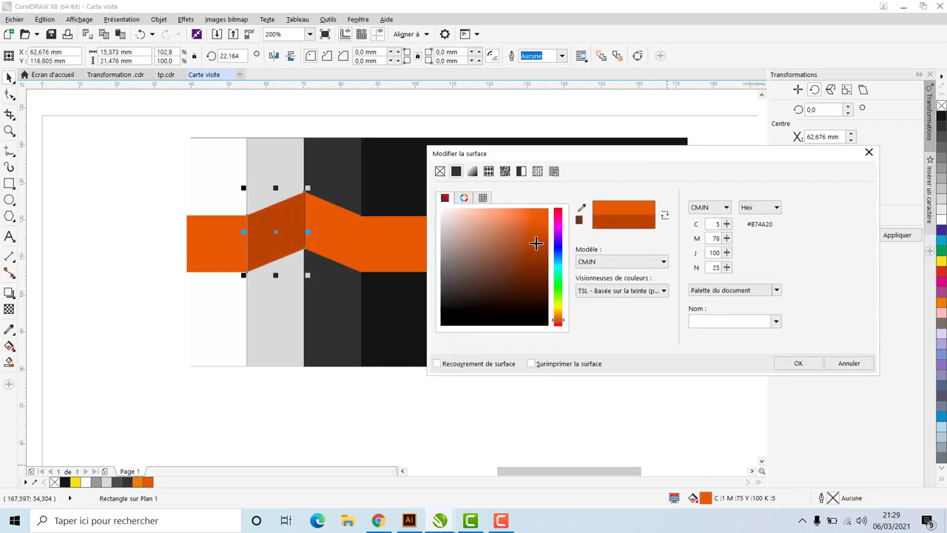
{"action": "left_click", "coordinate": [533, 232]}
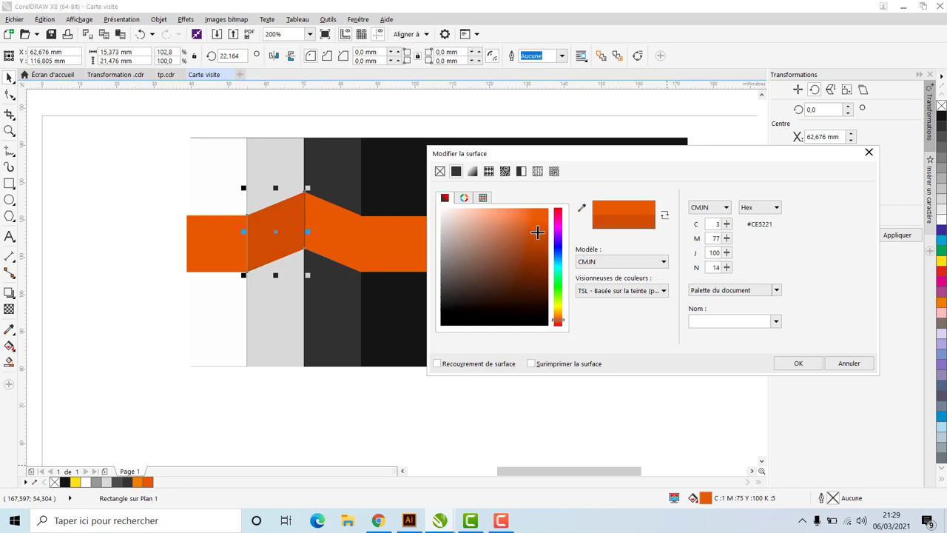
{"action": "left_click", "coordinate": [537, 234]}
{"action": "left_click", "coordinate": [798, 363]}
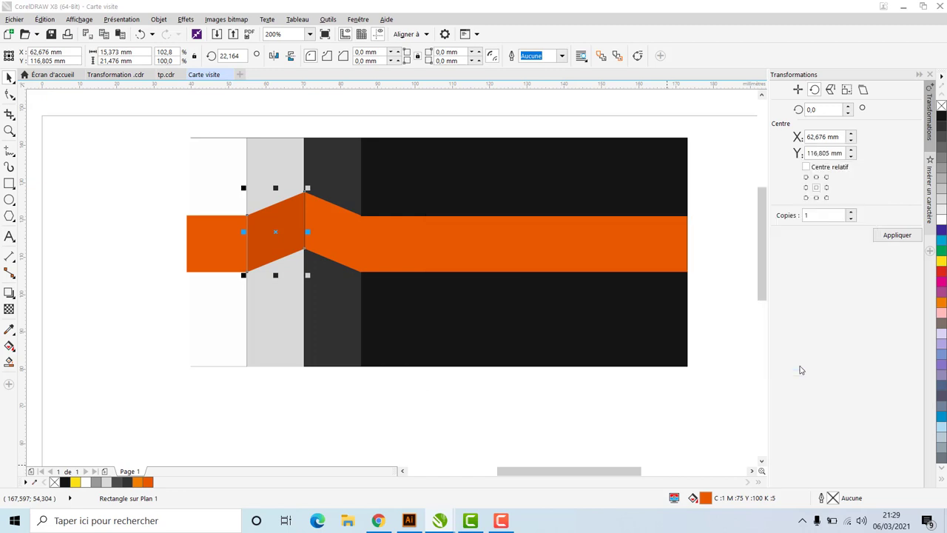
Fill the slanted orange piece over the dark grey strip with a lighter orange, C0 M73 Y98 K0
{"action": "left_click", "coordinate": [332, 245]}
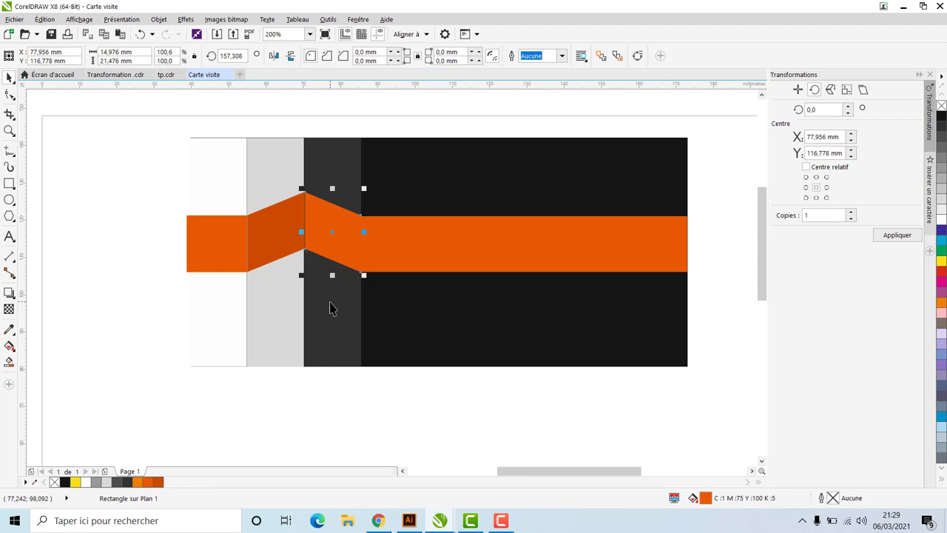
{"action": "double_click", "coordinate": [707, 500]}
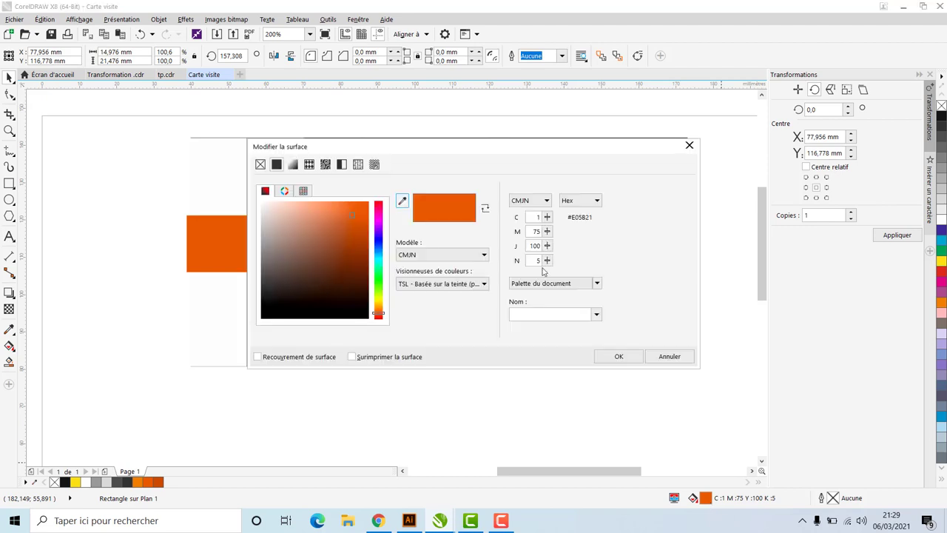
{"action": "left_click_drag", "start_coordinate": [408, 153], "coordinate": [580, 153]}
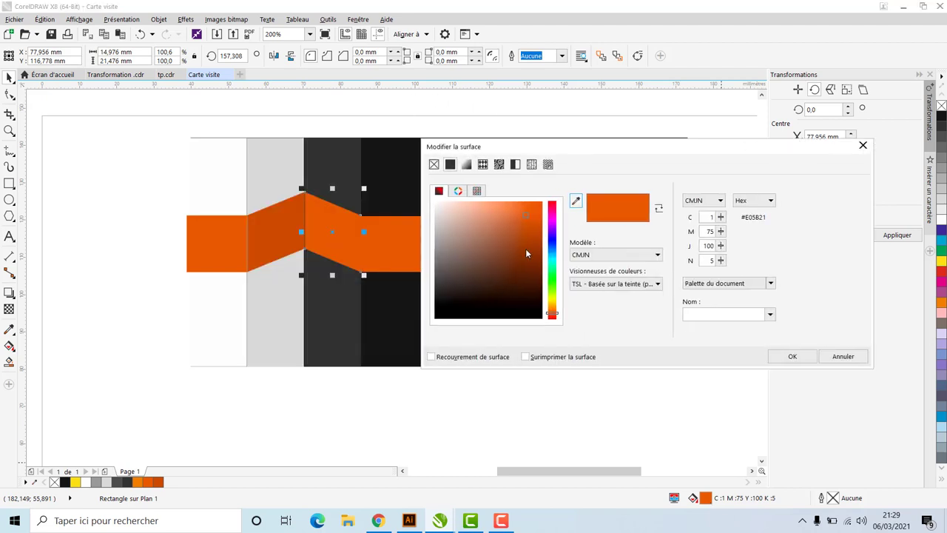
{"action": "left_click", "coordinate": [527, 211]}
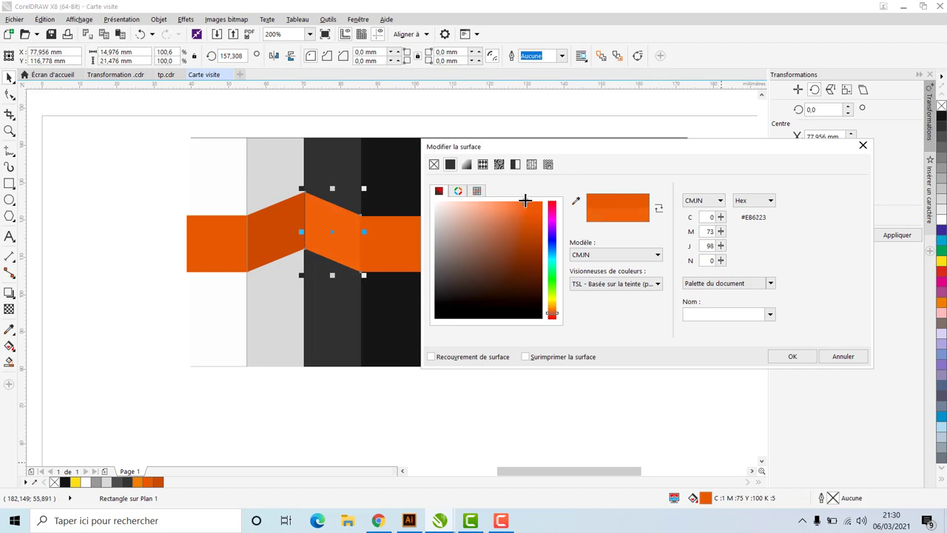
{"action": "left_click", "coordinate": [790, 357]}
{"action": "left_click", "coordinate": [445, 439]}
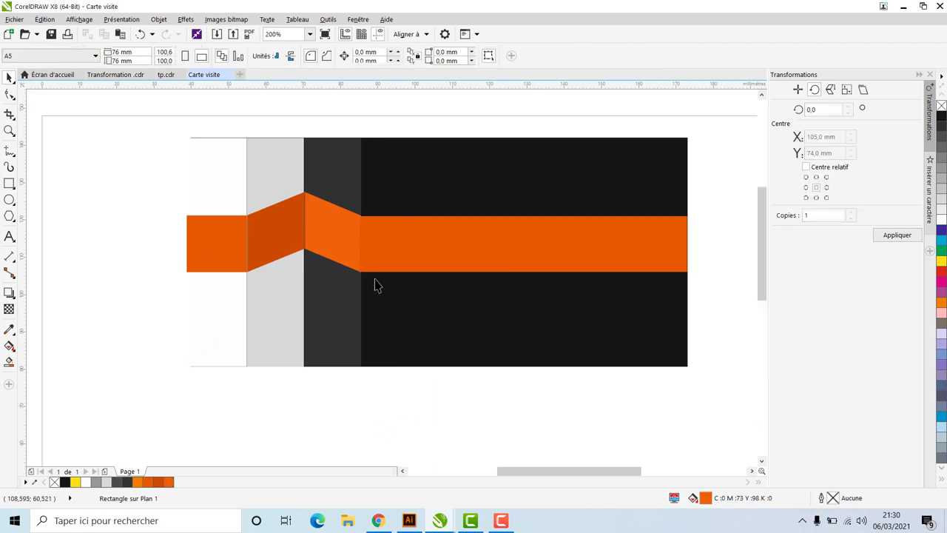
Raise the upper edge of the long orange band slightly to line up with the adjoining slanted piece
{"action": "left_click", "coordinate": [399, 238]}
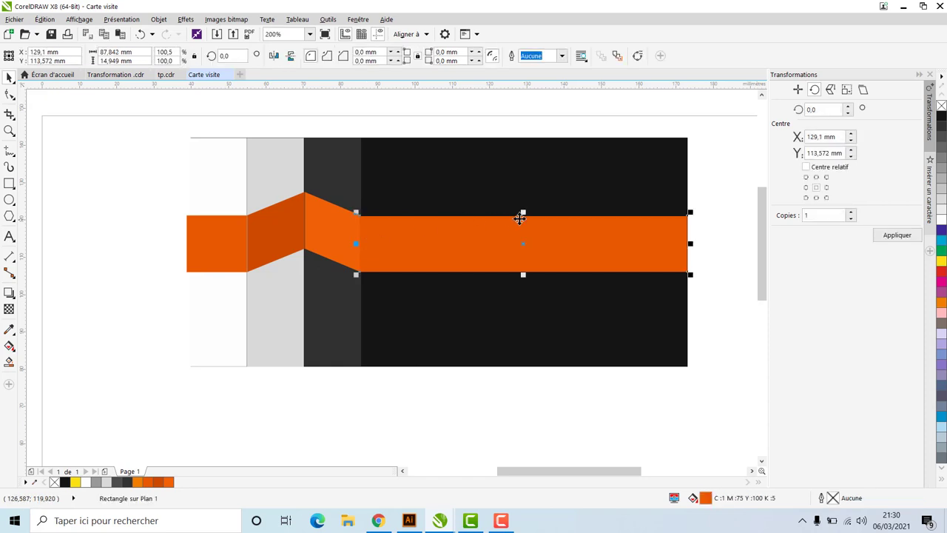
{"action": "left_click_drag", "start_coordinate": [524, 212], "coordinate": [521, 210]}
{"action": "left_click", "coordinate": [503, 188]}
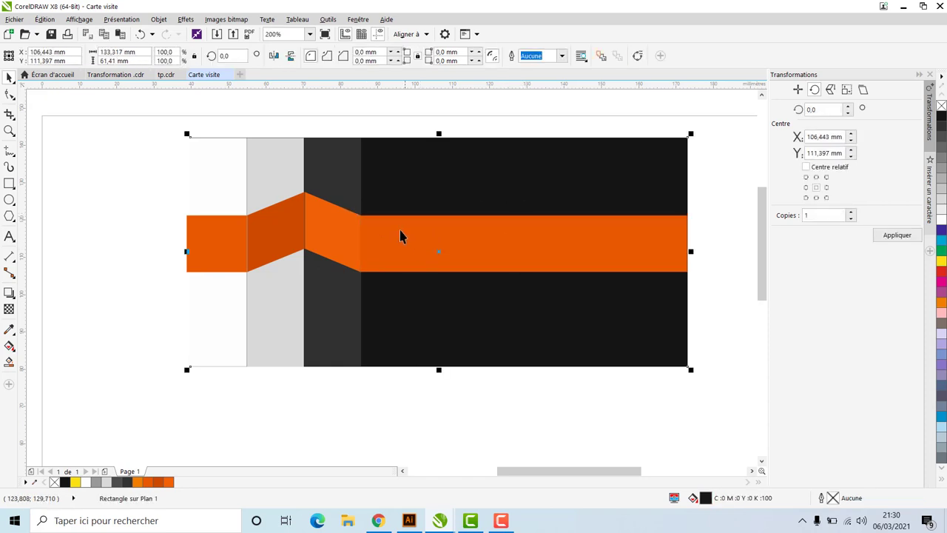
{"action": "left_click", "coordinate": [401, 235]}
Widen the short orange band over the white strip to about 16.27 mm so it overlaps the darker slanted piece
{"action": "left_click", "coordinate": [254, 234]}
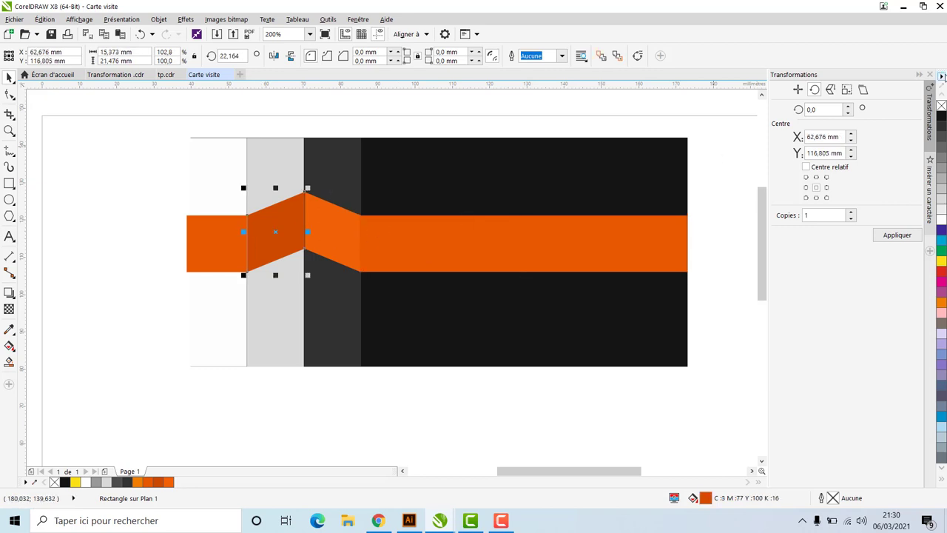
{"action": "left_click", "coordinate": [284, 233]}
{"action": "left_click", "coordinate": [285, 232]}
{"action": "left_click", "coordinate": [195, 245]}
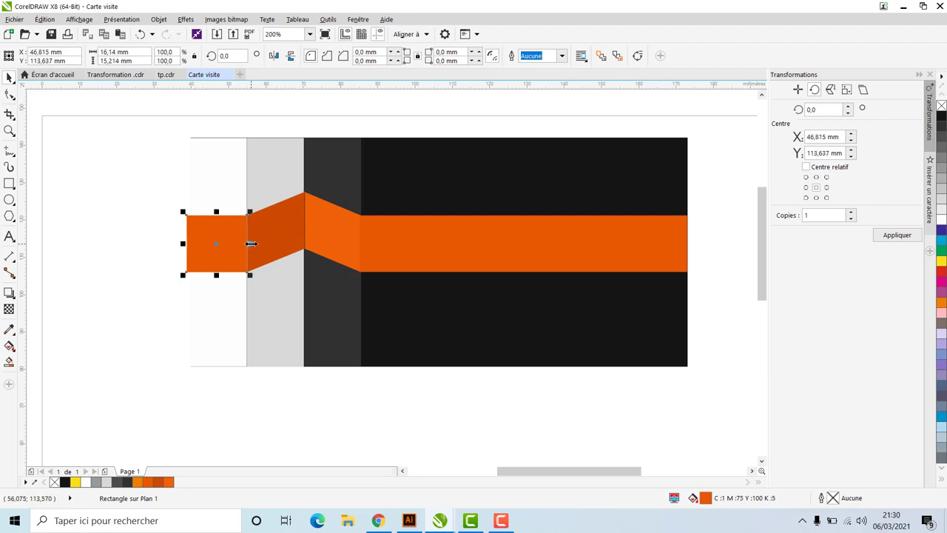
{"action": "left_click_drag", "start_coordinate": [251, 244], "coordinate": [252, 243]}
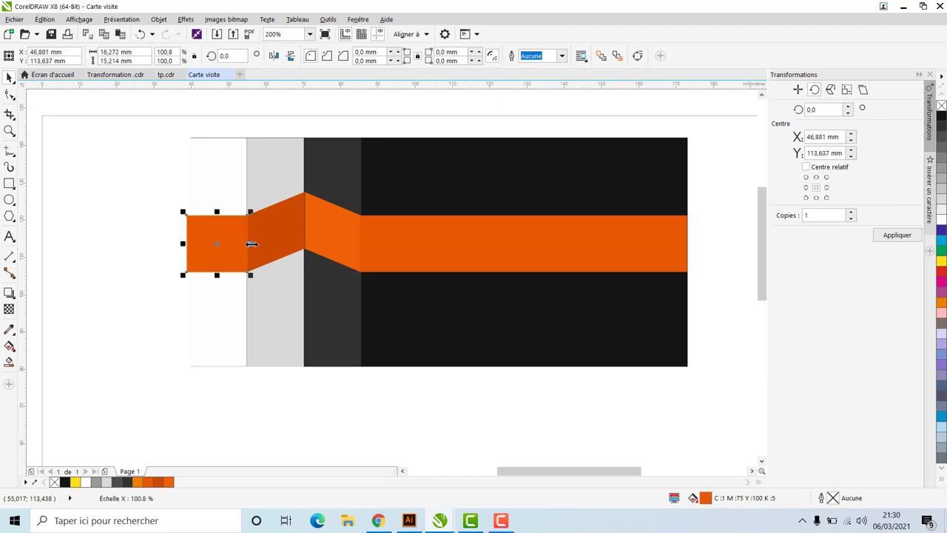
{"action": "left_click", "coordinate": [331, 112]}
Try to widen the darker slanted piece to about 15.9 mm to close its seam with the lighter one
{"action": "left_click", "coordinate": [294, 231]}
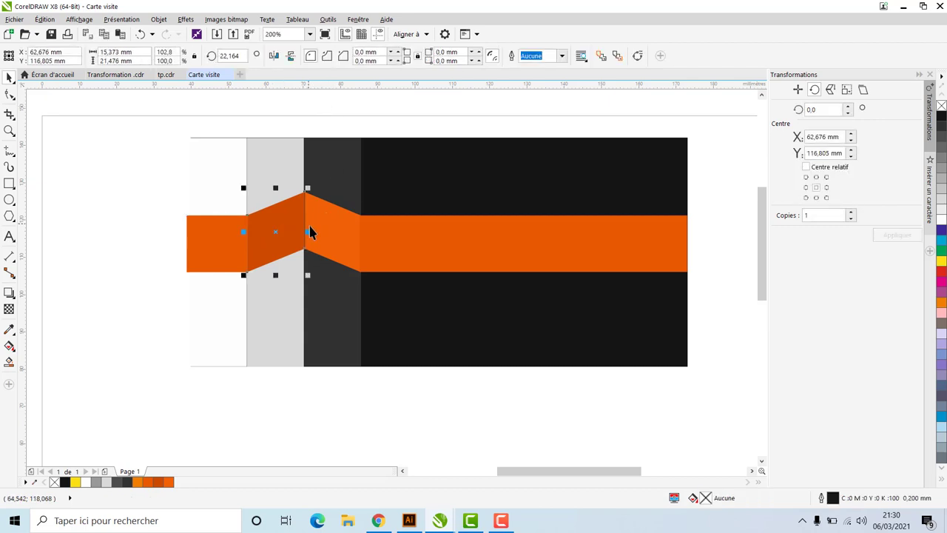
{"action": "left_click_drag", "start_coordinate": [307, 233], "coordinate": [309, 233]}
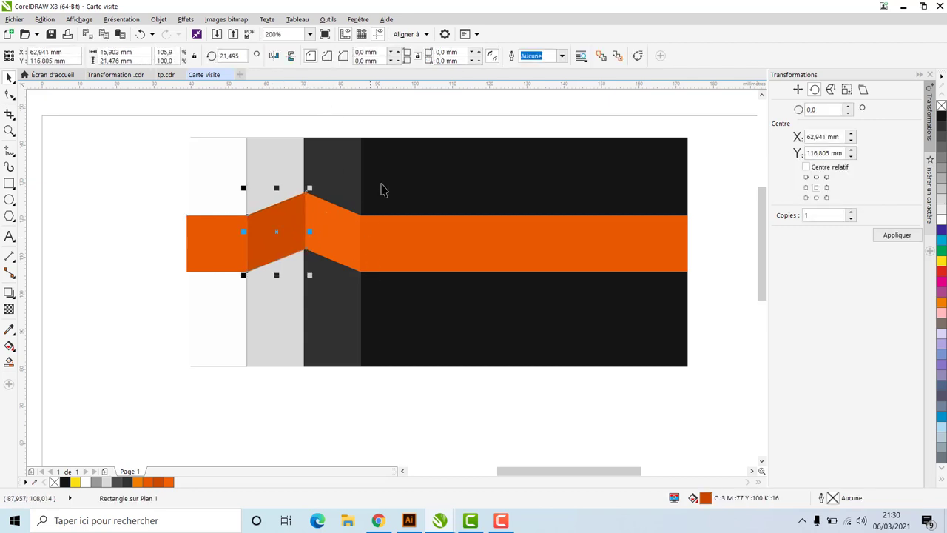
{"action": "left_click", "coordinate": [421, 114]}
{"action": "left_click", "coordinate": [306, 238]}
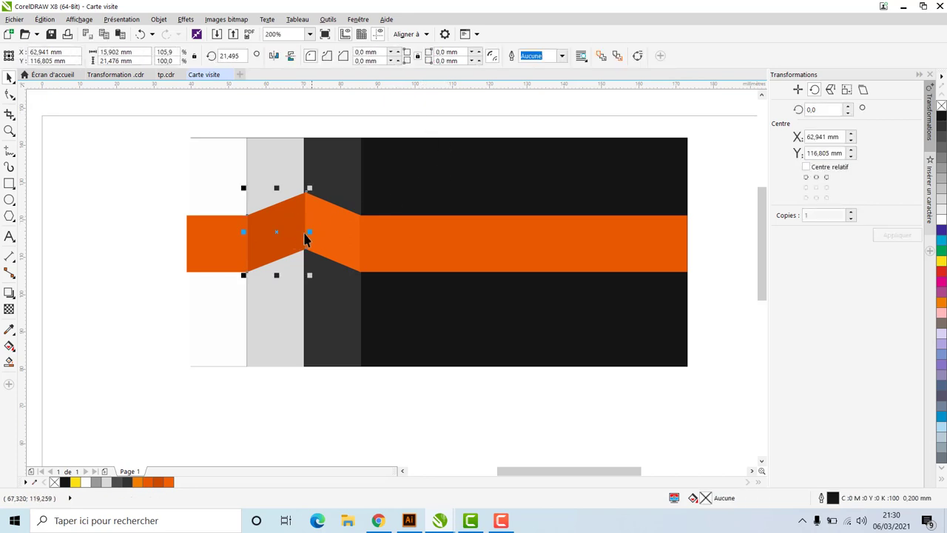
{"action": "left_click_drag", "start_coordinate": [309, 232], "coordinate": [307, 233]}
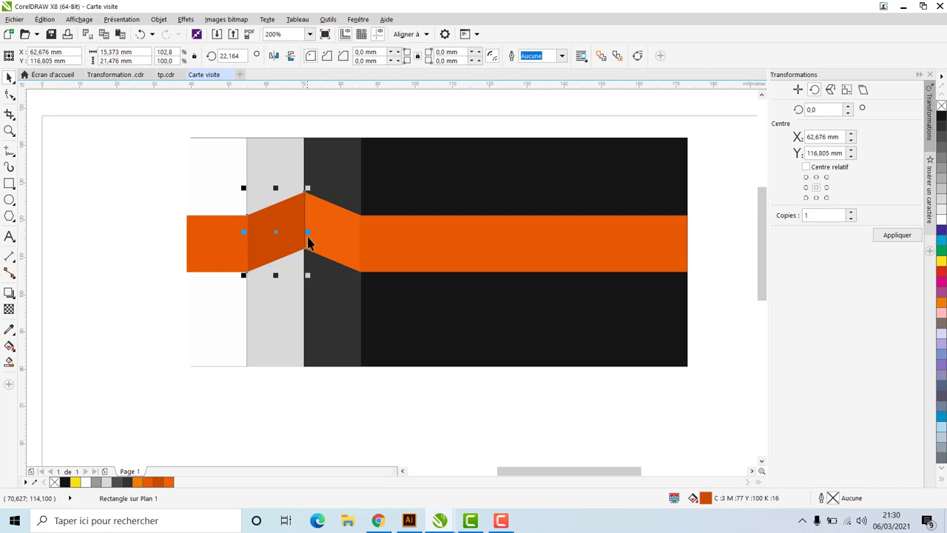
{"action": "left_click_drag", "start_coordinate": [306, 232], "coordinate": [309, 232]}
{"action": "left_click", "coordinate": [406, 109]}
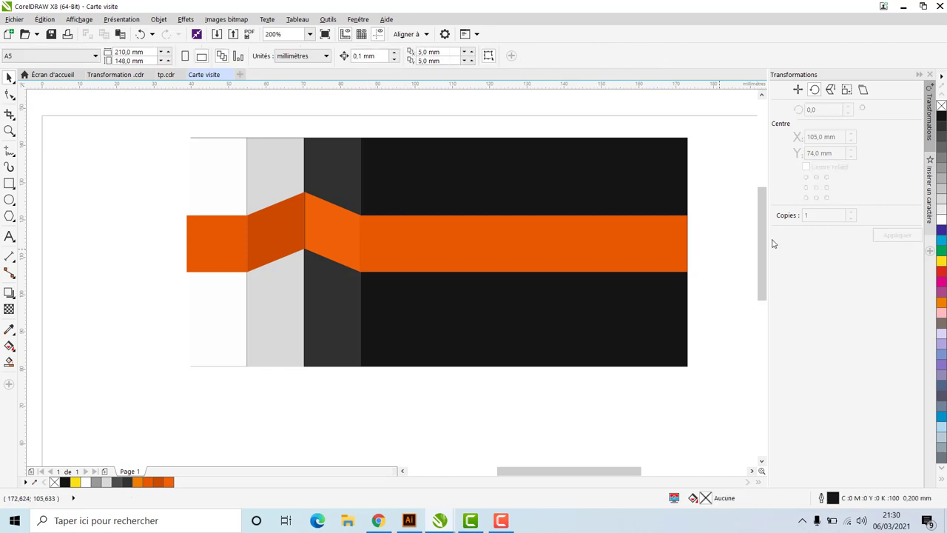
Draw a thin rectangle about 134.4 × 1.6 mm along the lower edge of the card
{"action": "left_click_drag", "start_coordinate": [759, 247], "coordinate": [759, 253]}
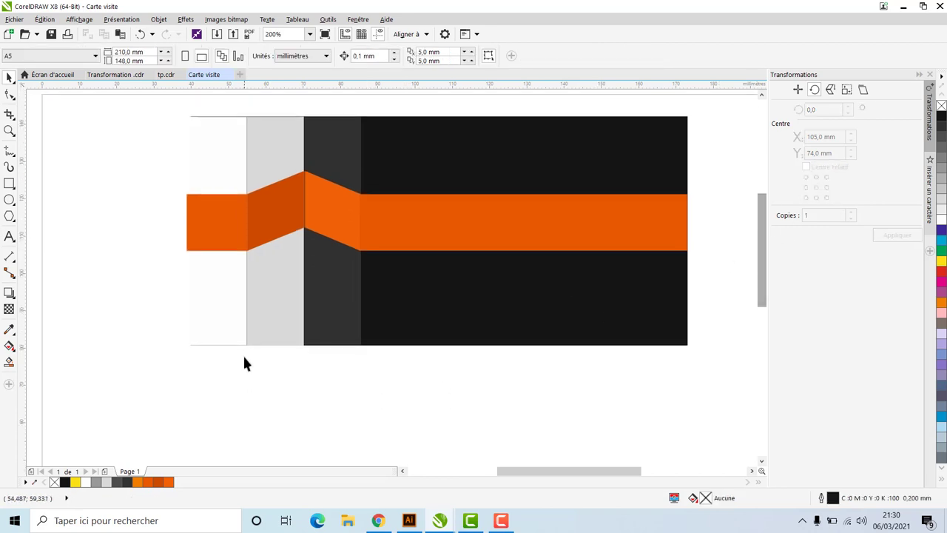
{"action": "left_click", "coordinate": [9, 184]}
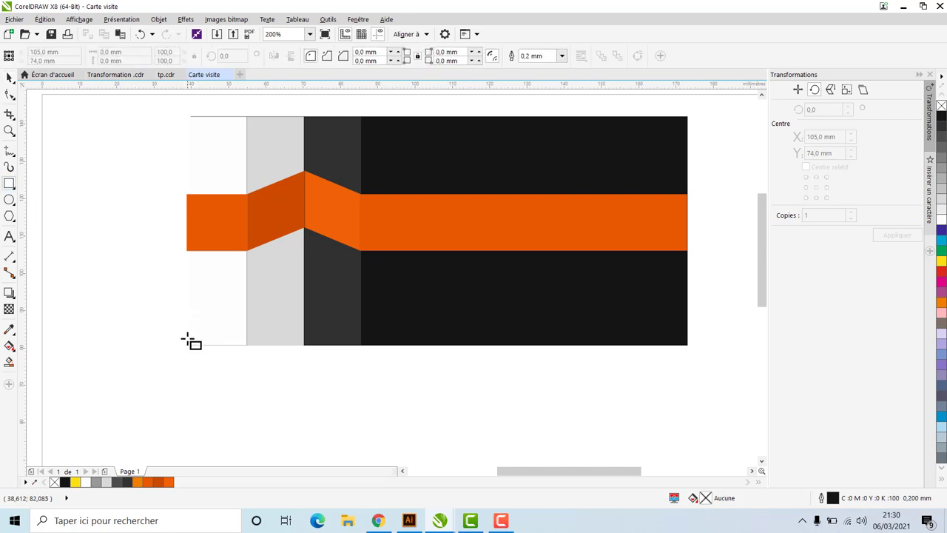
{"action": "left_click_drag", "start_coordinate": [187, 338], "coordinate": [688, 343]}
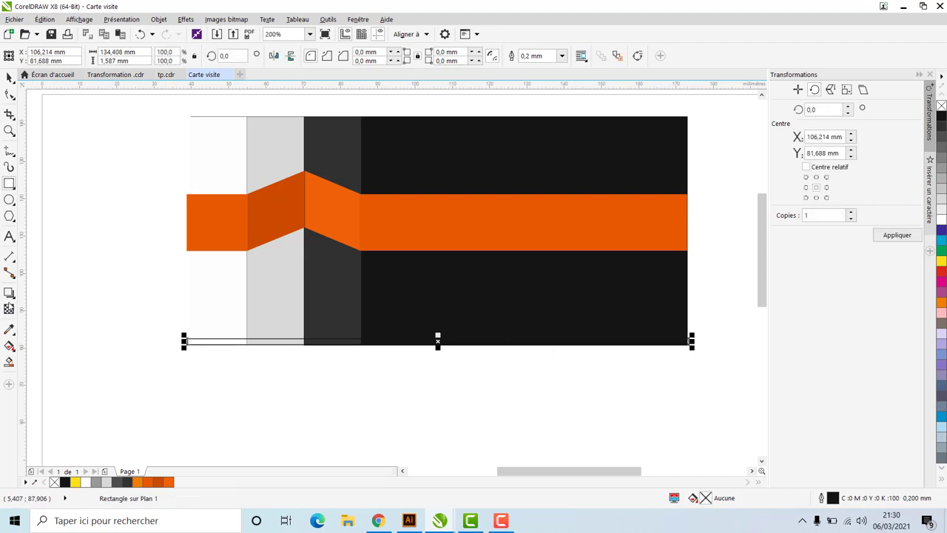
Try to fill the thin rectangle with orange sampled from the long band, undoing the fills that land on the grey strips
{"action": "left_click", "coordinate": [9, 327]}
{"action": "left_click", "coordinate": [481, 219]}
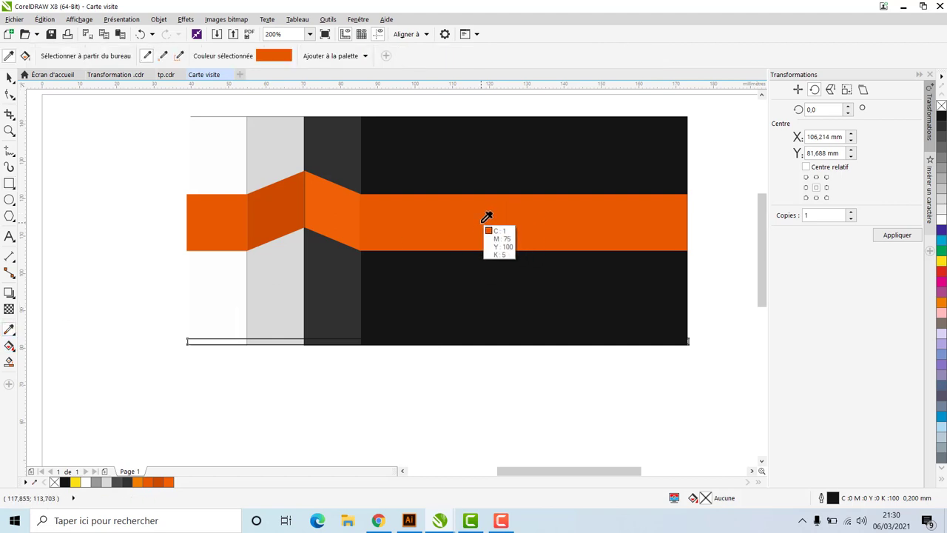
{"action": "left_click", "coordinate": [252, 338]}
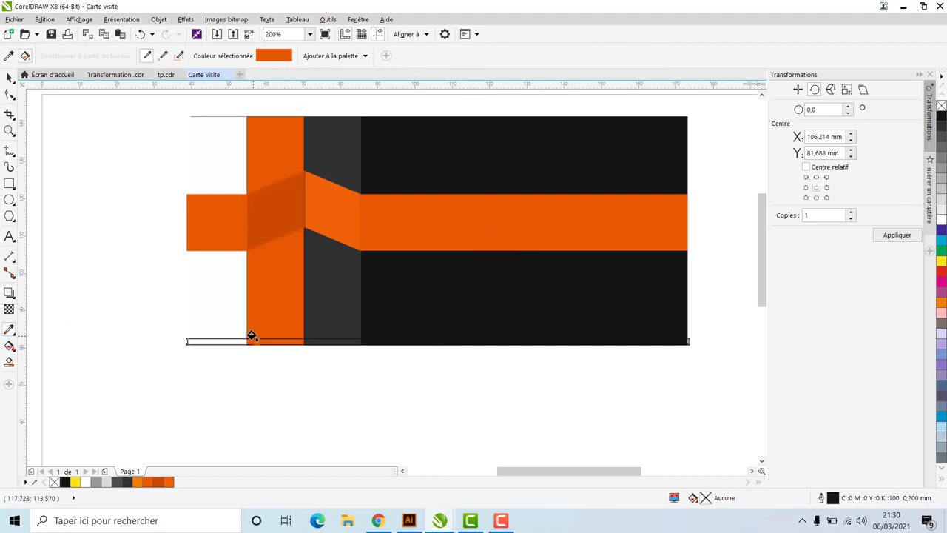
{"action": "key", "text": "ctrl+z"}
{"action": "left_click", "coordinate": [327, 337]}
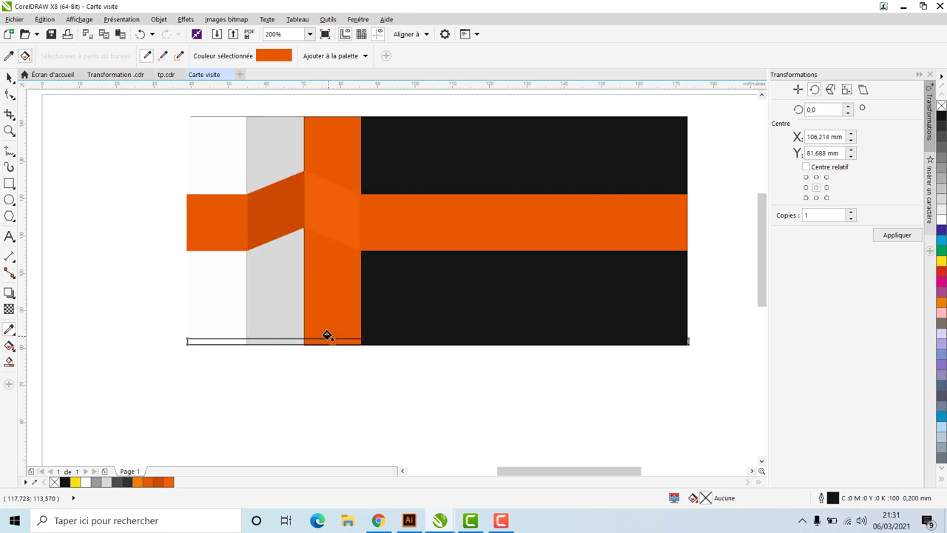
{"action": "key", "text": "ctrl+z"}
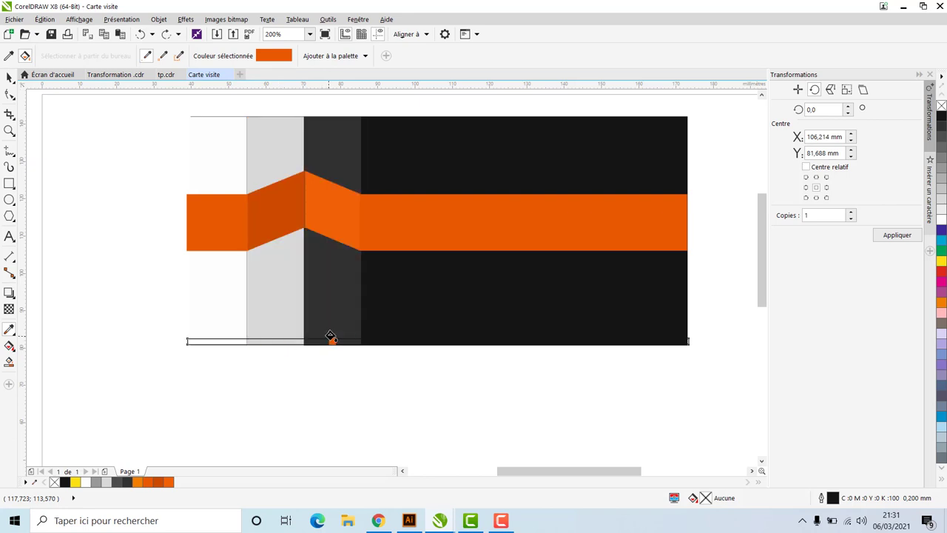
Fill the thin rectangle with orange C1 M75 Y100 K5 without an outline and shift it down about 0.5 mm
{"action": "left_click", "coordinate": [9, 77]}
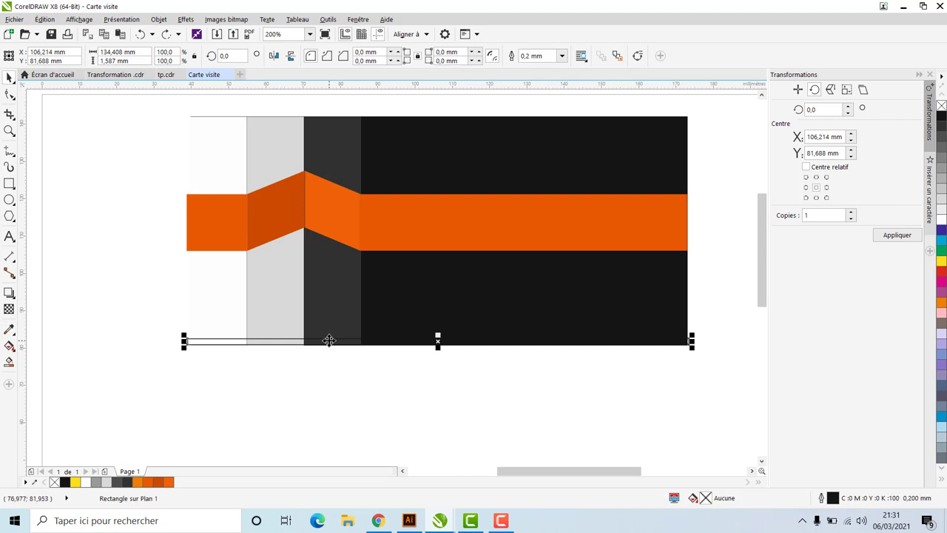
{"action": "left_click", "coordinate": [328, 339]}
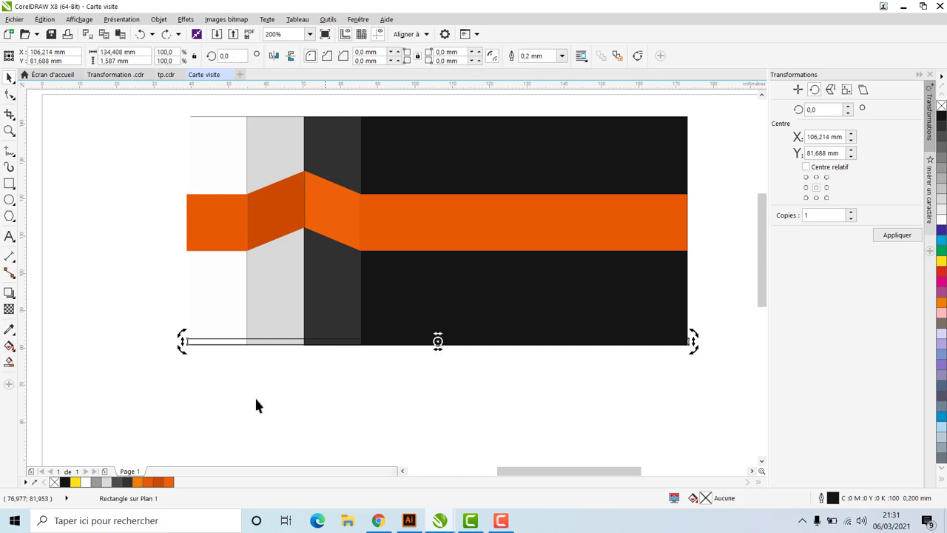
{"action": "left_click", "coordinate": [161, 484]}
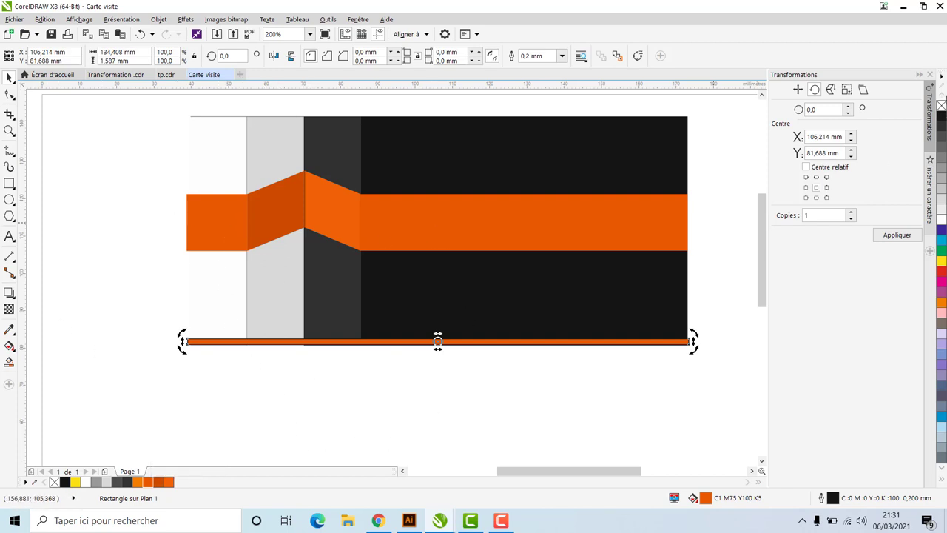
{"action": "right_click", "coordinate": [942, 106]}
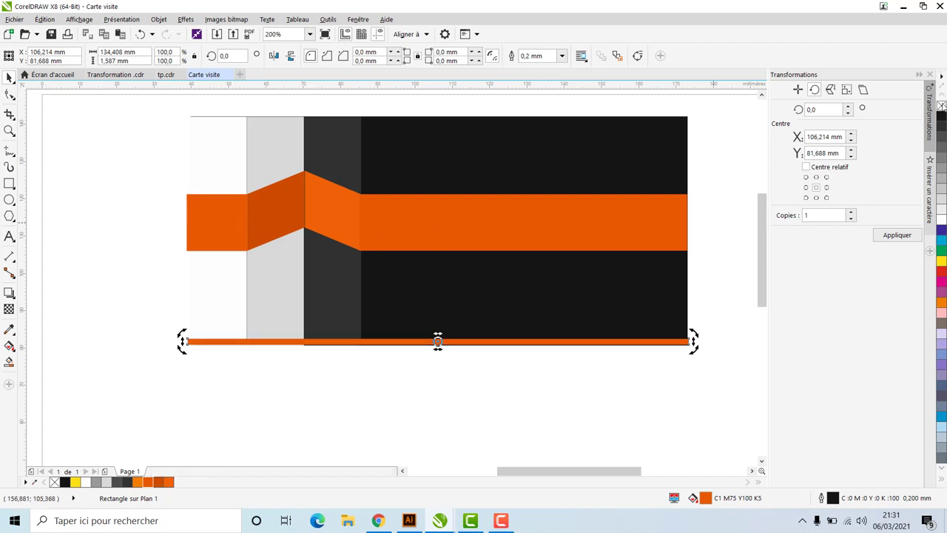
{"action": "left_click", "coordinate": [543, 395]}
{"action": "left_click", "coordinate": [421, 344]}
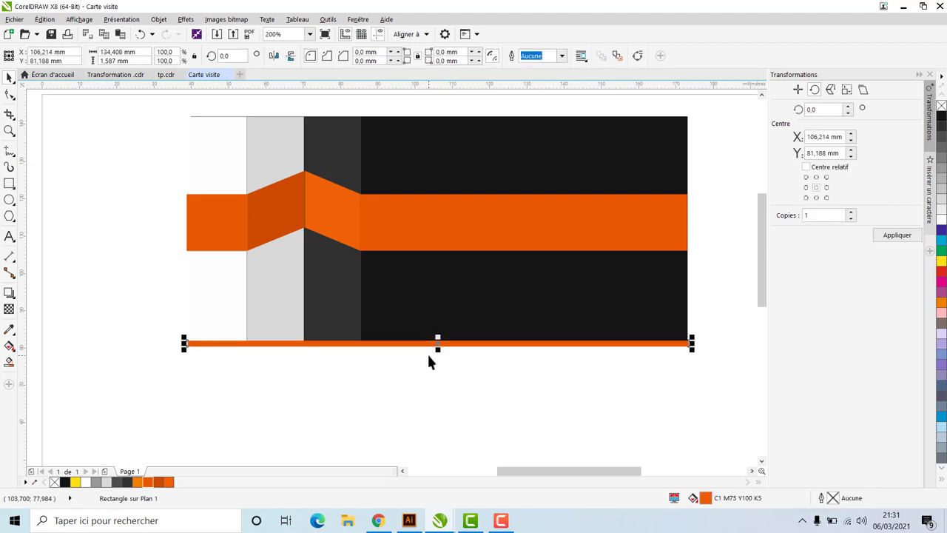
Duplicate the two slanted orange pieces and place the copies straight below, overlapping the thin orange strip at the card's lower edge
{"action": "left_click", "coordinate": [280, 201]}
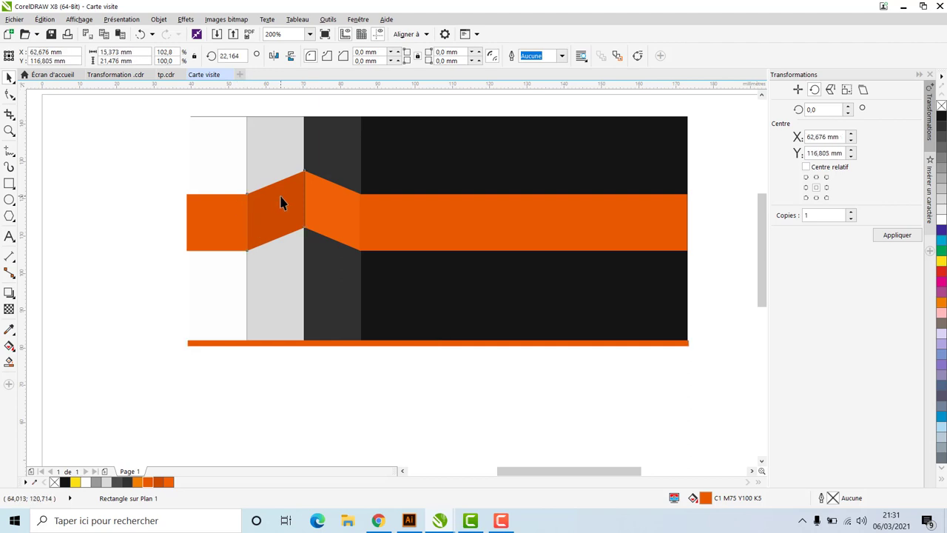
{"action": "left_click", "coordinate": [341, 226], "text": "shift"}
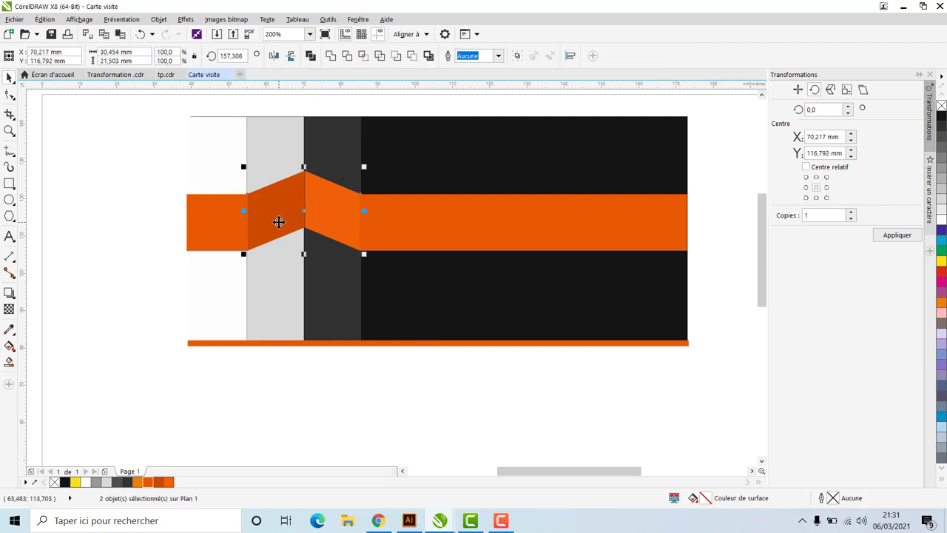
{"action": "key", "text": "ctrl+d"}
{"action": "left_click_drag", "start_coordinate": [349, 180], "coordinate": [332, 344]}
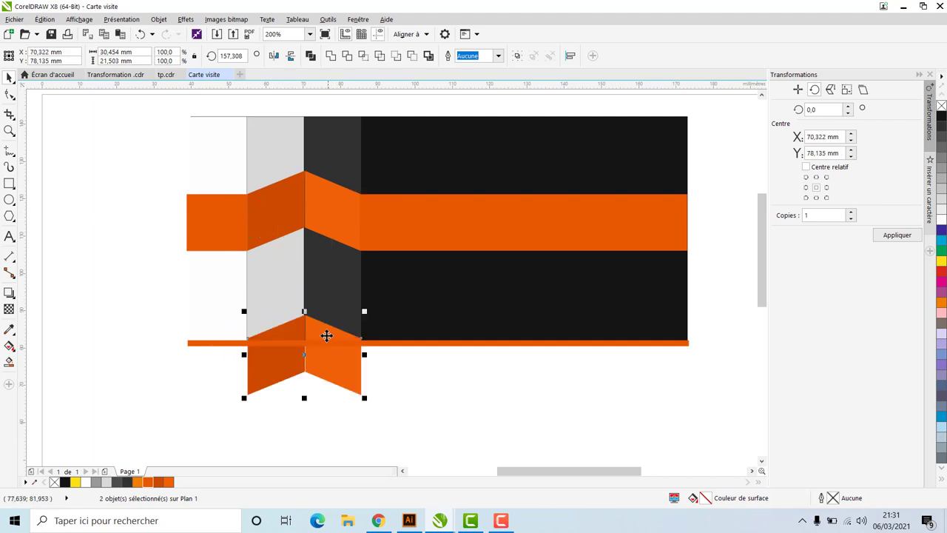
{"action": "left_click", "coordinate": [311, 372]}
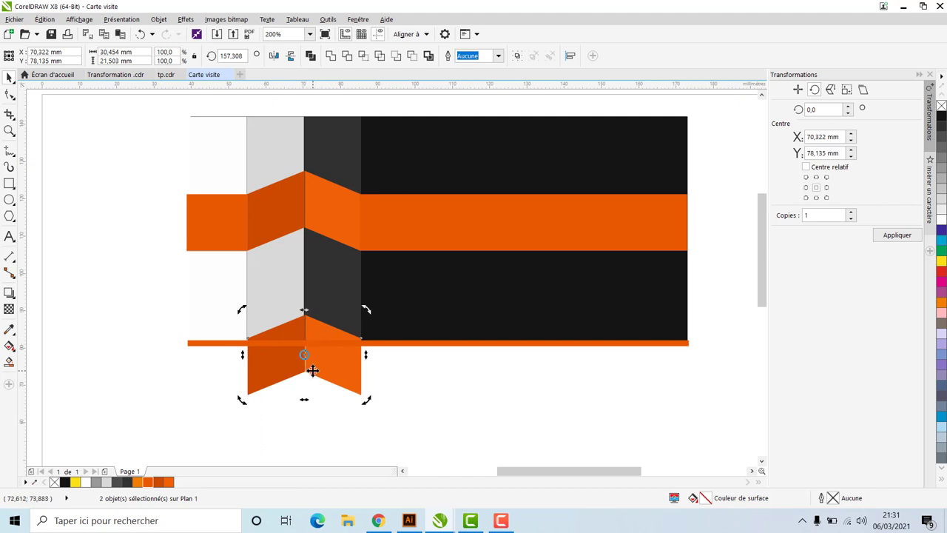
Close the seam between the copied slanted pieces, making the lighter about 15.05 mm and the darker about 15.4 mm wide, and shift the pair slightly left
{"action": "left_click", "coordinate": [353, 415]}
{"action": "left_click", "coordinate": [310, 360]}
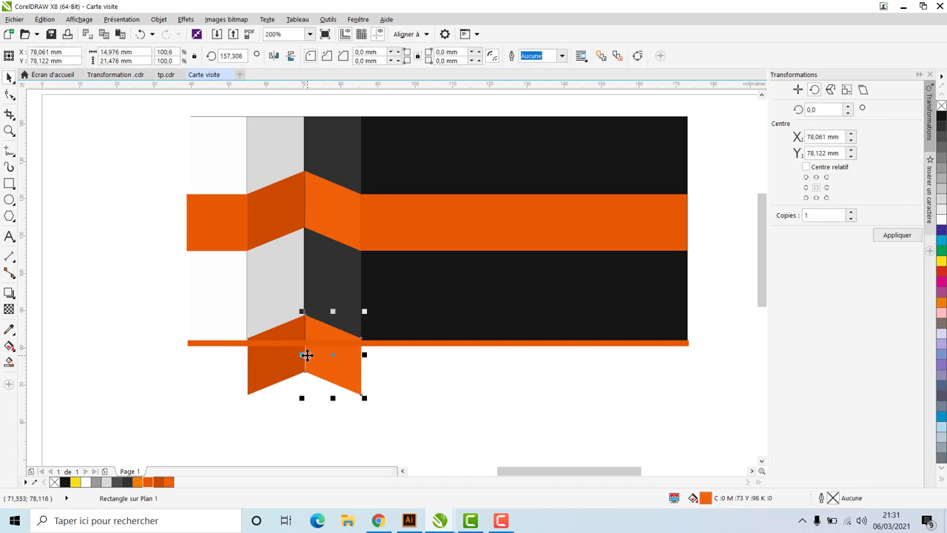
{"action": "left_click_drag", "start_coordinate": [302, 356], "coordinate": [309, 356]}
{"action": "left_click", "coordinate": [291, 380]}
{"action": "left_click", "coordinate": [292, 370]}
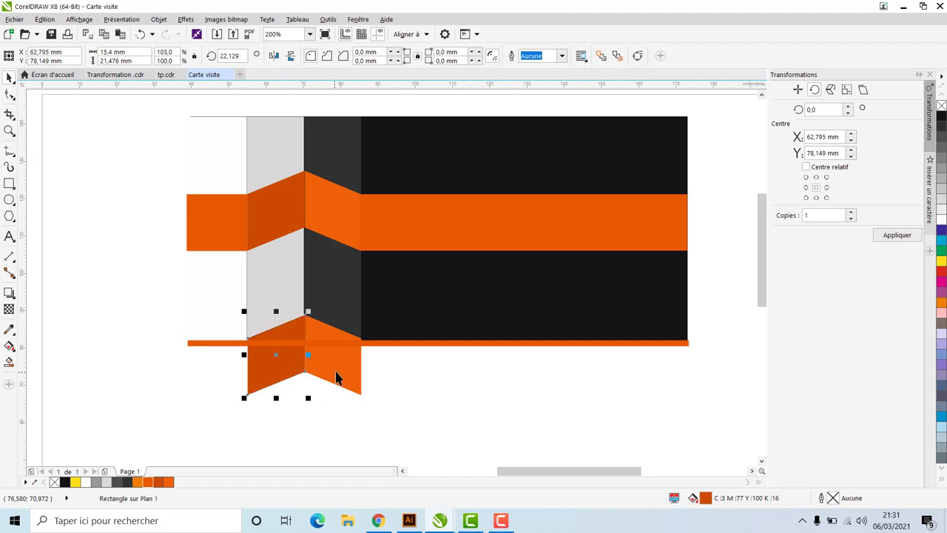
{"action": "left_click", "coordinate": [334, 373], "text": "shift"}
{"action": "left_click_drag", "start_coordinate": [335, 370], "coordinate": [334, 370]}
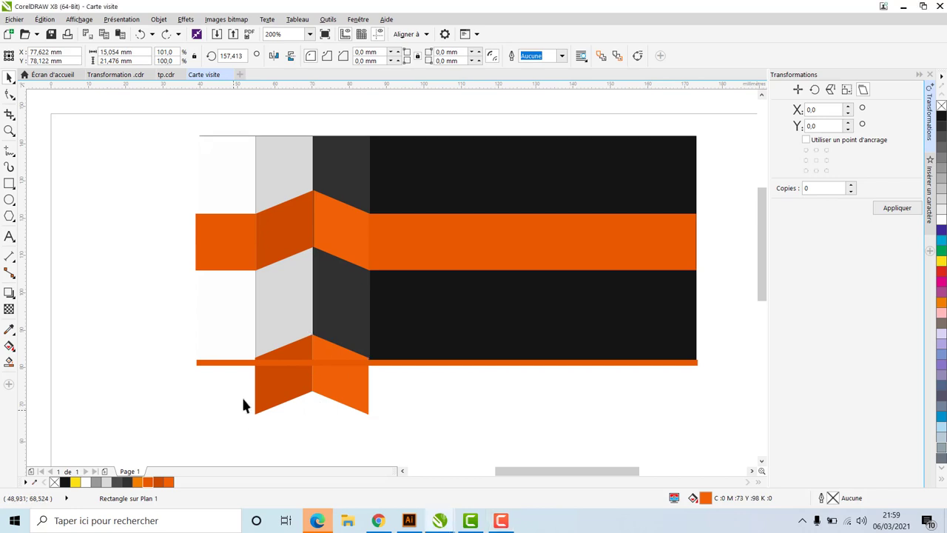
PowerClip the lighter orange copy inside the dark grey vertical strip
{"action": "left_click", "coordinate": [241, 395]}
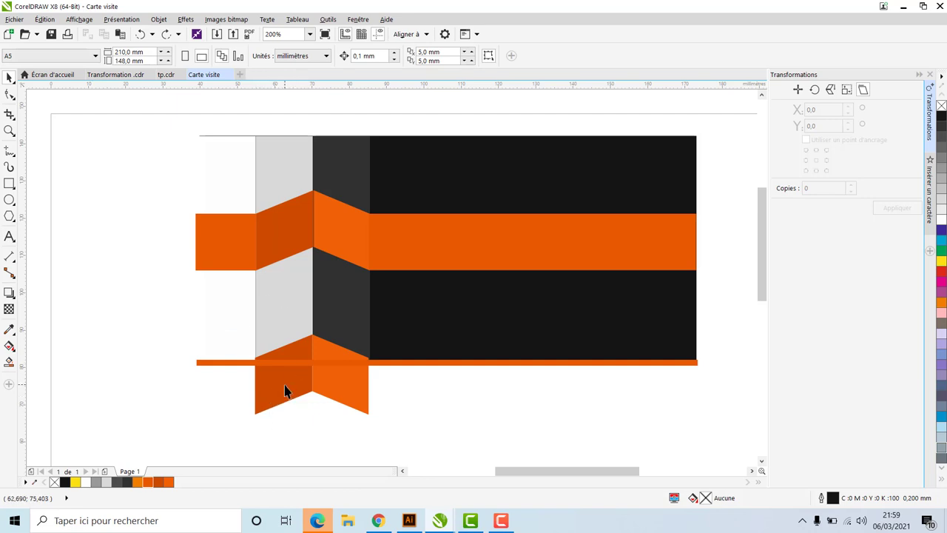
{"action": "left_click", "coordinate": [339, 398]}
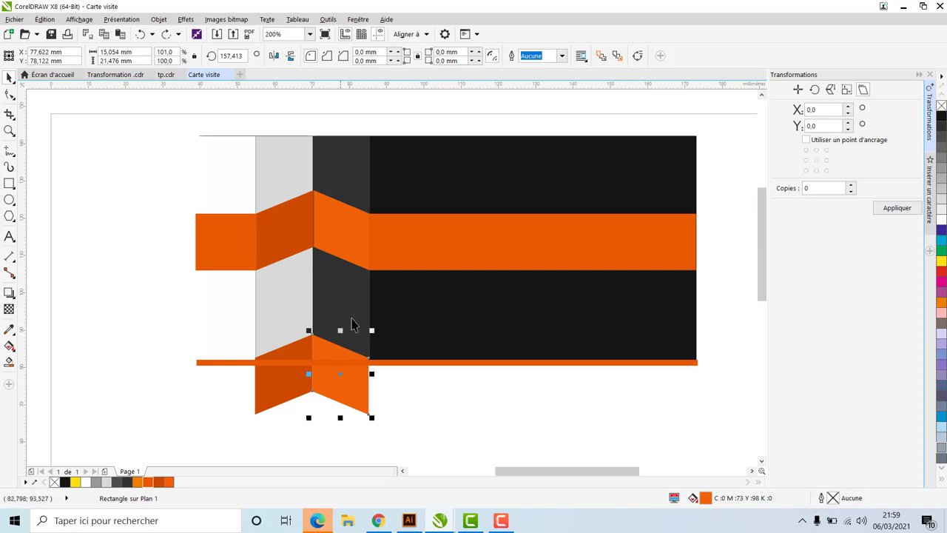
{"action": "right_click", "coordinate": [332, 378]}
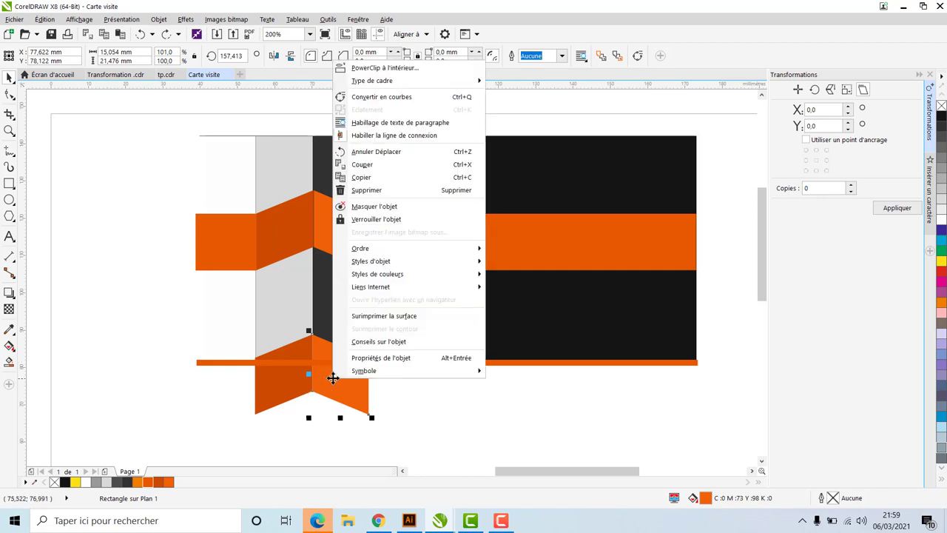
{"action": "left_click", "coordinate": [387, 72]}
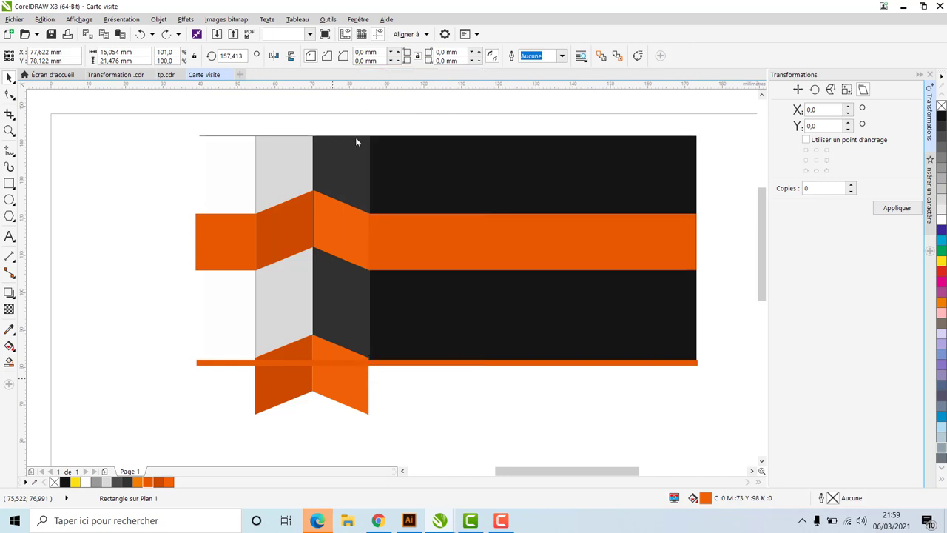
{"action": "left_click", "coordinate": [350, 350]}
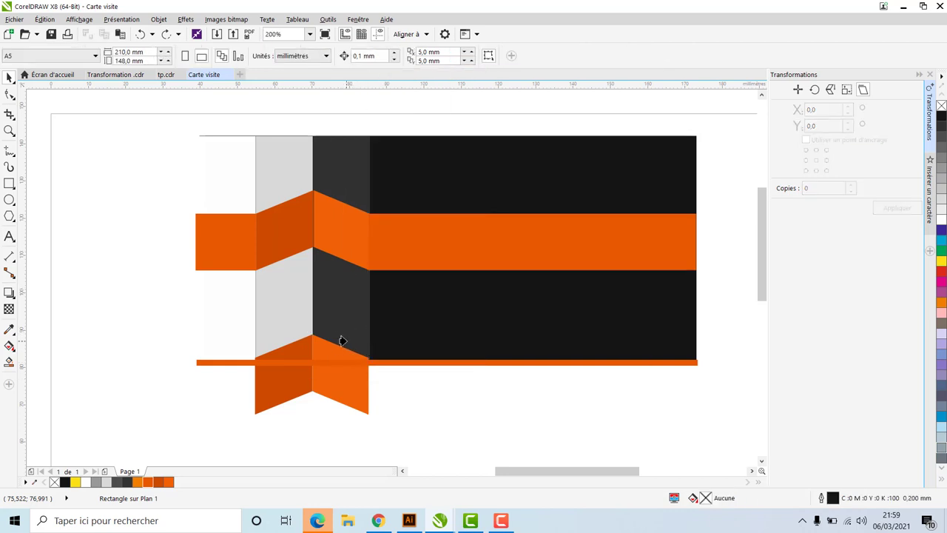
{"action": "left_click", "coordinate": [342, 340]}
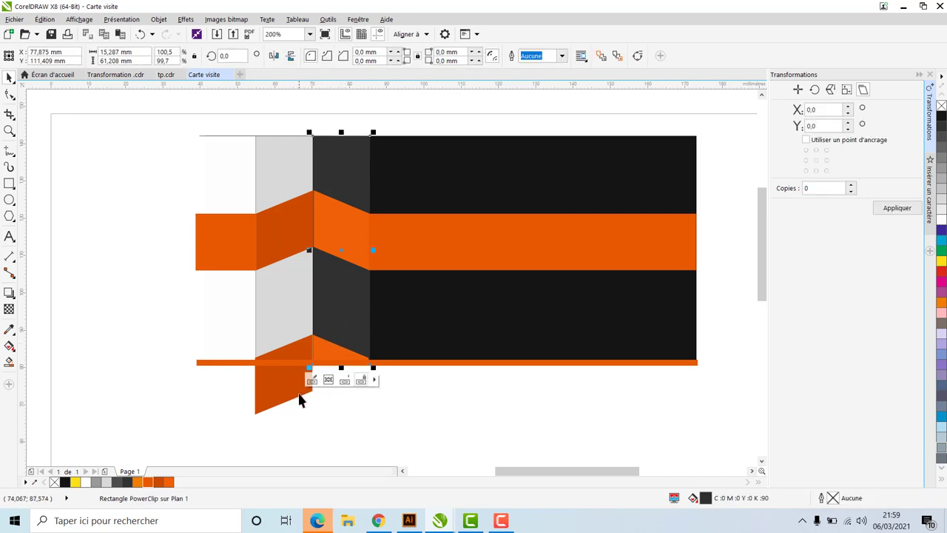
PowerClip the darker slanted orange copy that hangs below the card inside the light grey vertical strip
{"action": "left_click", "coordinate": [274, 407]}
{"action": "right_click", "coordinate": [280, 384]}
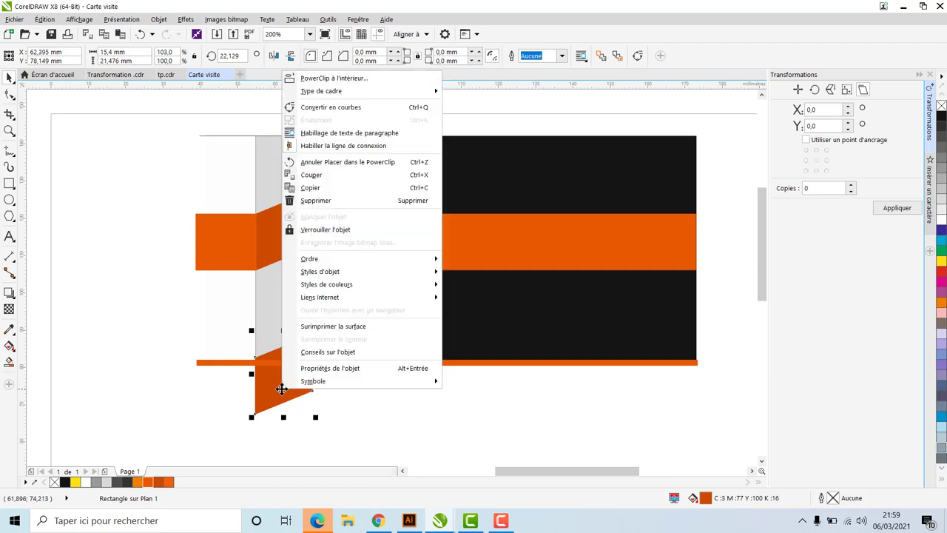
{"action": "left_click", "coordinate": [335, 80]}
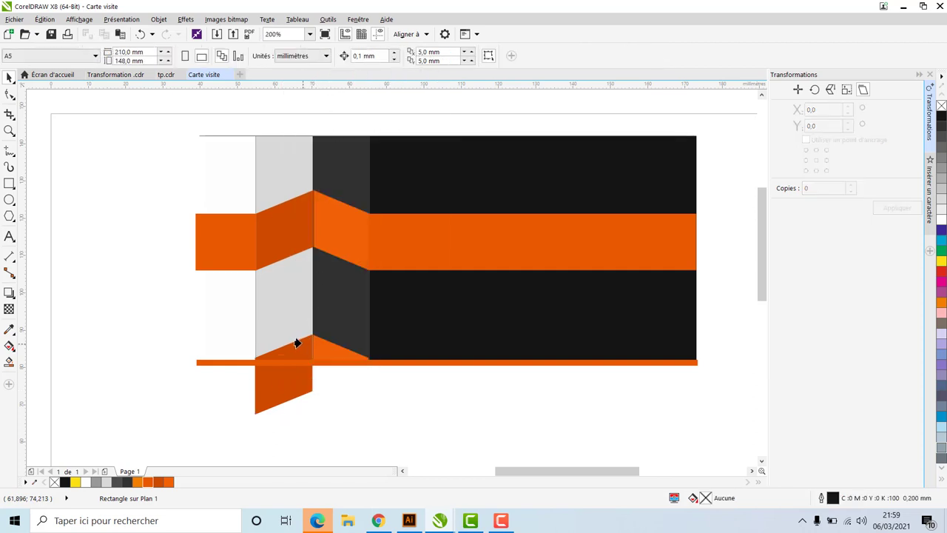
{"action": "left_click", "coordinate": [296, 341]}
{"action": "left_click", "coordinate": [464, 289]}
{"action": "left_click", "coordinate": [274, 341]}
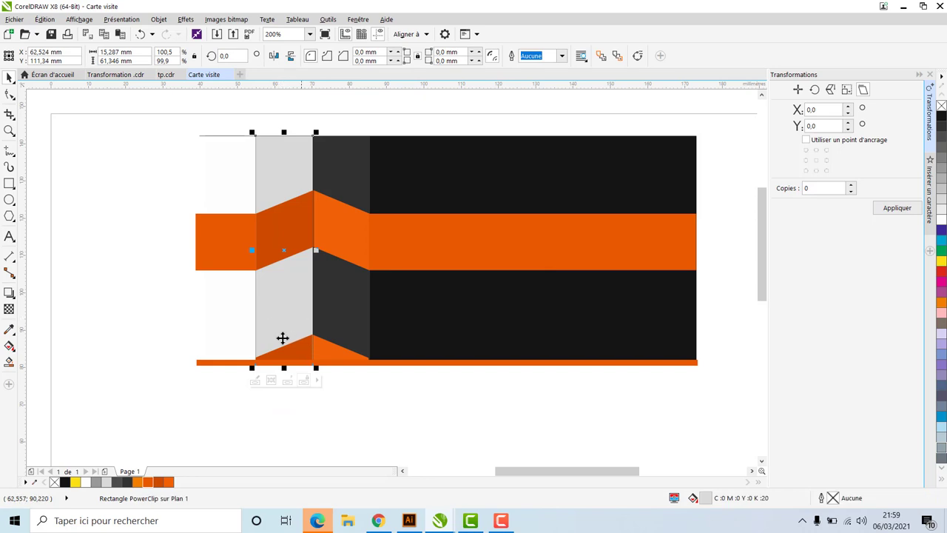
{"action": "left_click", "coordinate": [390, 362]}
{"action": "left_click", "coordinate": [409, 424]}
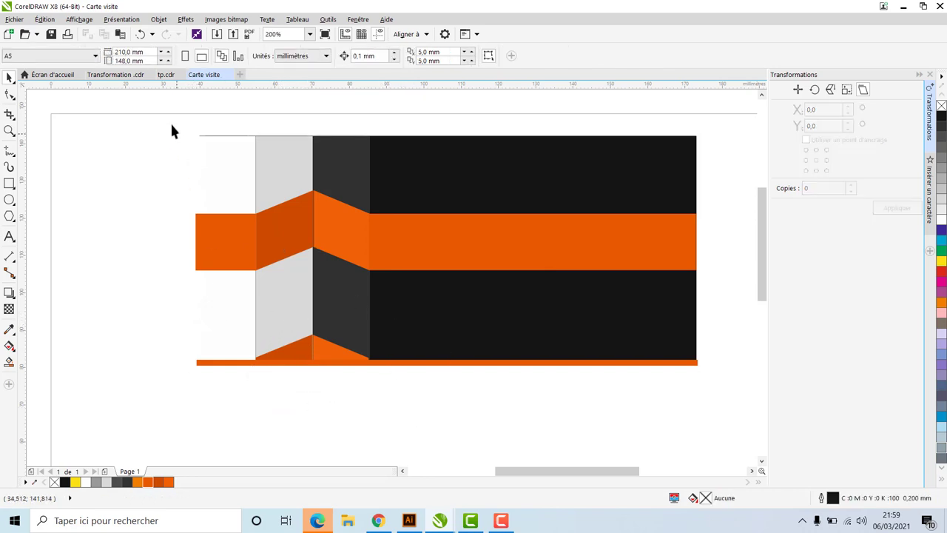
Apply a very thin (Ligne très fine) 60% black outline to all nine objects of the card
{"action": "left_click_drag", "start_coordinate": [172, 124], "coordinate": [700, 392]}
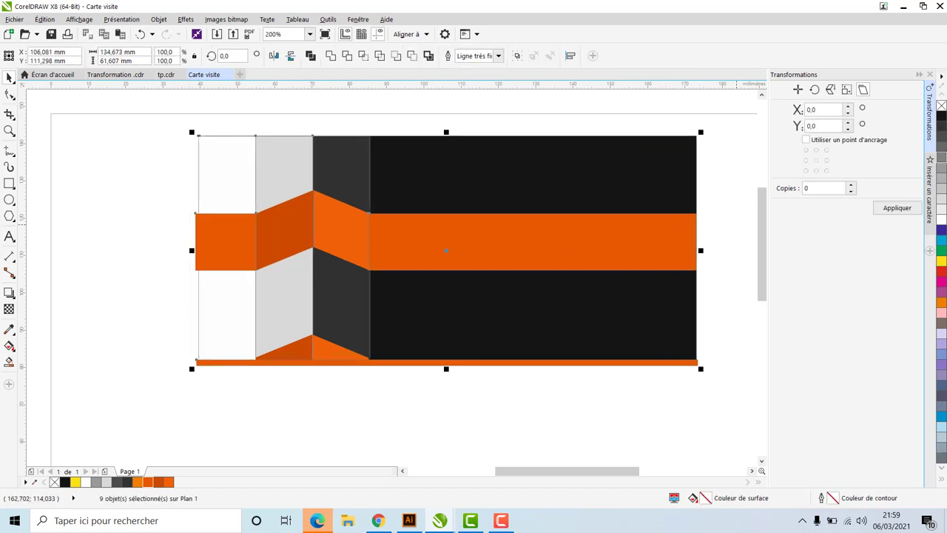
{"action": "left_click", "coordinate": [164, 131]}
{"action": "left_click_drag", "start_coordinate": [164, 131], "coordinate": [653, 456]}
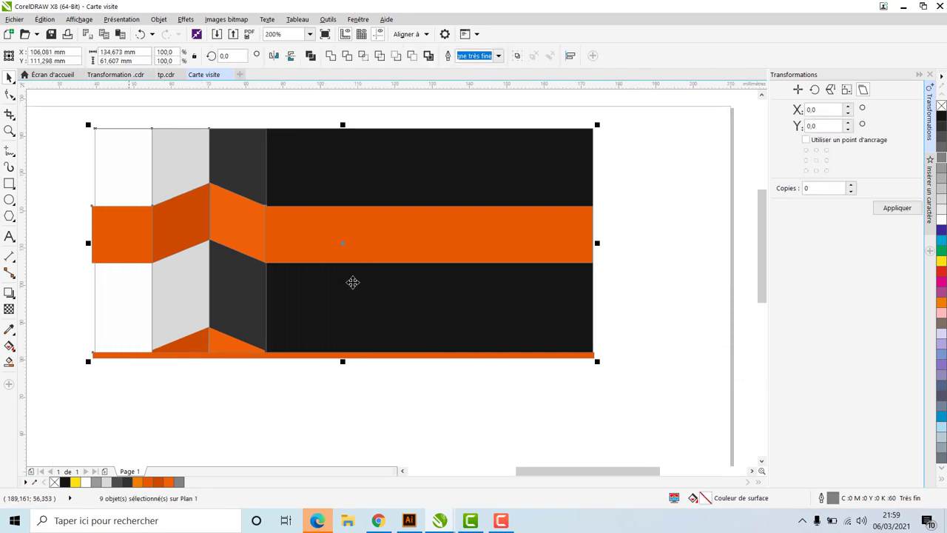
{"action": "left_click_drag", "start_coordinate": [567, 475], "coordinate": [548, 475]}
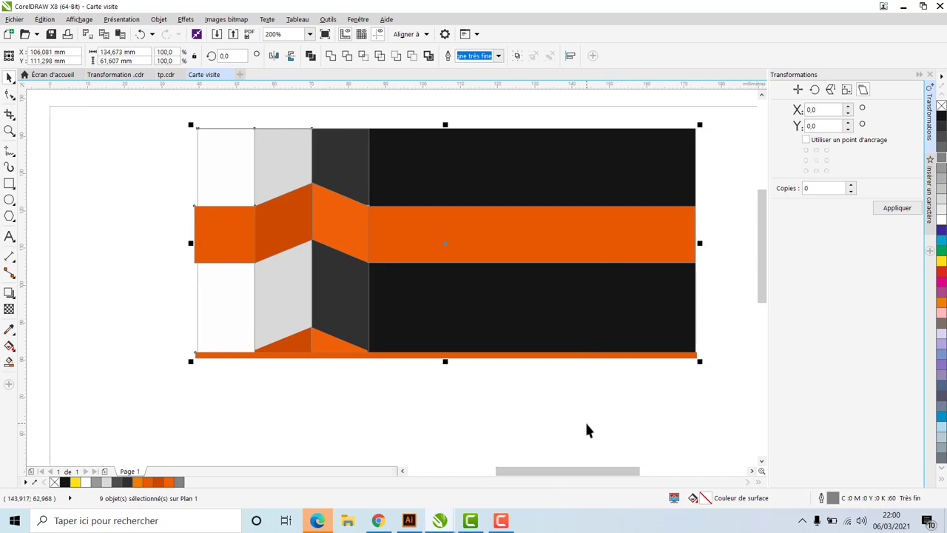
Duplicate the whole card and place the copy below the original, in the lower half of the page
{"action": "scroll", "coordinate": [586, 430], "scroll_direction": "down", "scroll_amount": 1}
{"action": "scroll", "coordinate": [767, 287], "scroll_direction": "down", "scroll_amount": 1}
{"action": "left_click_drag", "start_coordinate": [767, 287], "coordinate": [759, 348]}
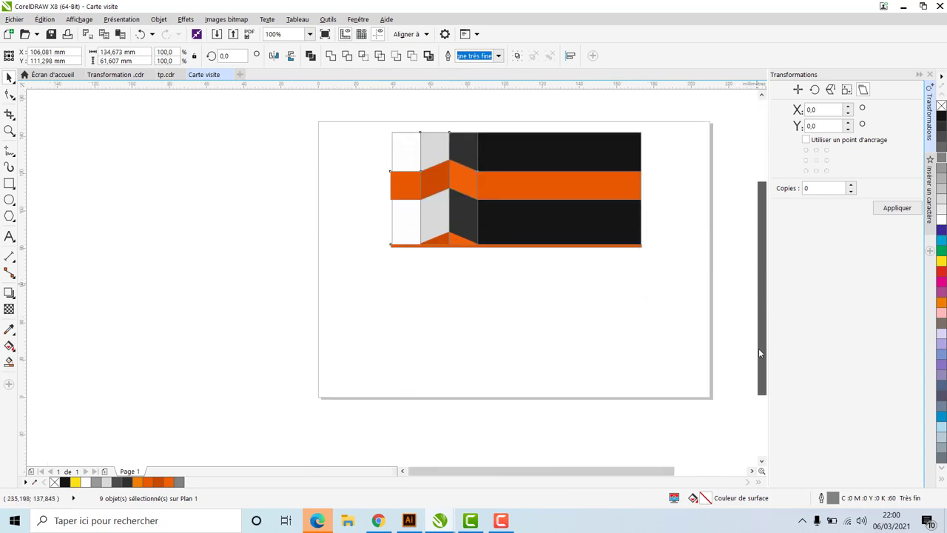
{"action": "left_click_drag", "start_coordinate": [370, 121], "coordinate": [657, 274]}
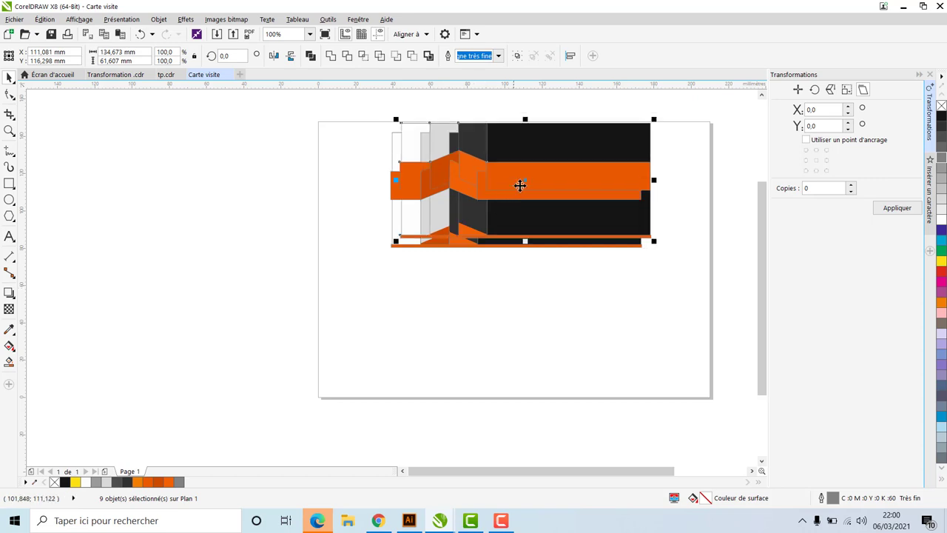
{"action": "left_click_drag", "start_coordinate": [541, 190], "coordinate": [528, 309]}
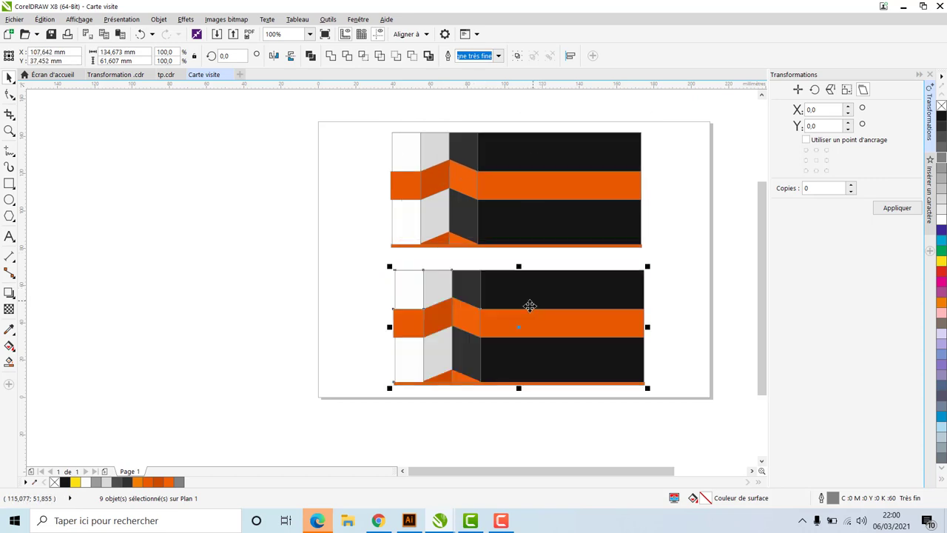
{"action": "key", "text": "Escape"}
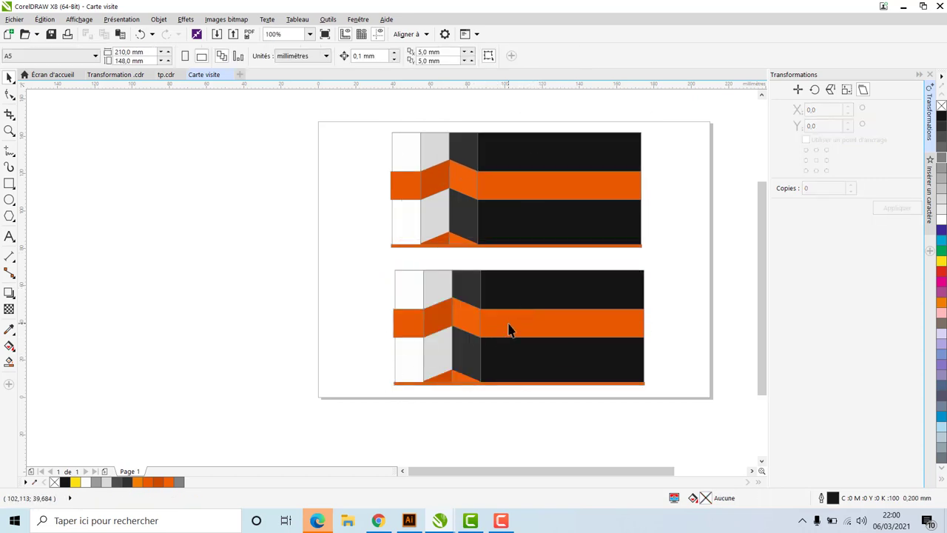
Move the four orange ribbon pieces of the lower card out onto the empty area beside the page
{"action": "left_click", "coordinate": [406, 331]}
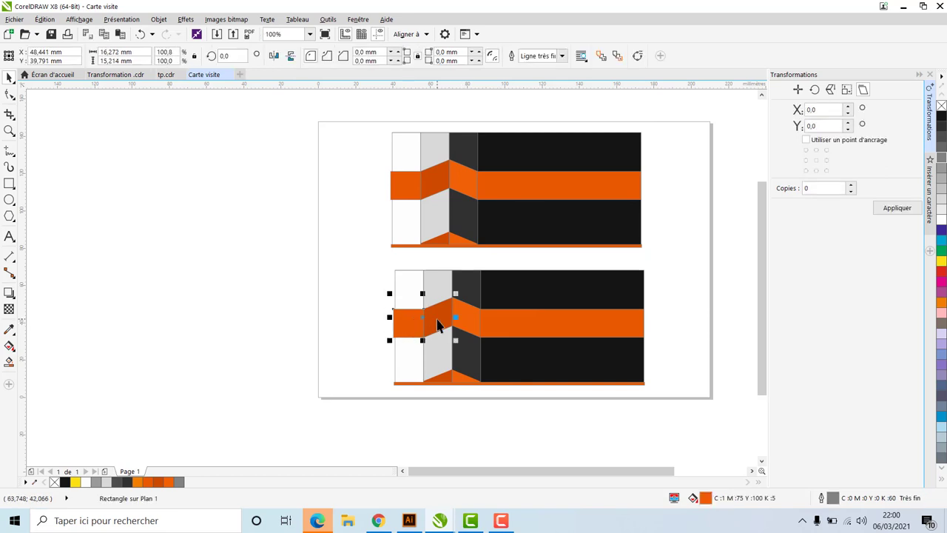
{"action": "left_click", "coordinate": [444, 326], "text": "shift"}
{"action": "left_click", "coordinate": [473, 316], "text": "shift"}
{"action": "left_click", "coordinate": [518, 334], "text": "shift"}
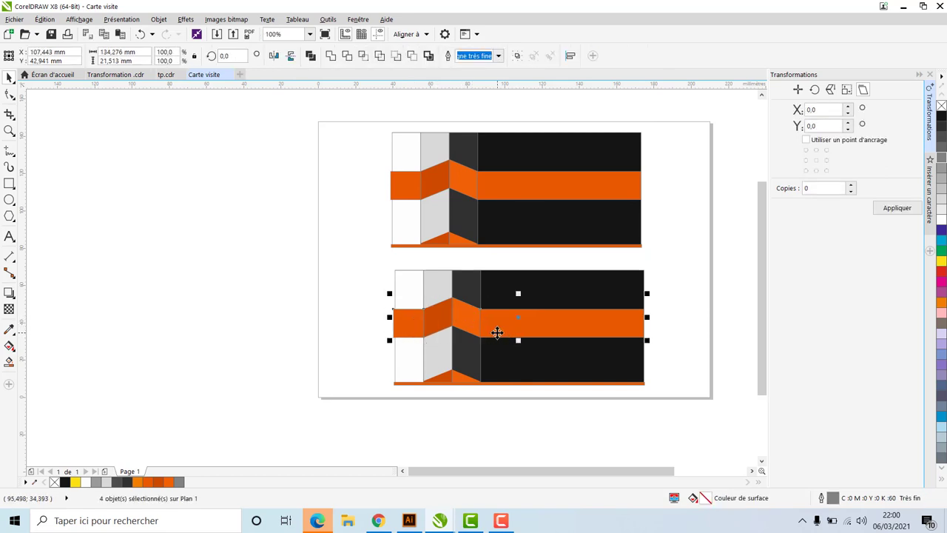
{"action": "left_click_drag", "start_coordinate": [497, 333], "coordinate": [212, 316]}
{"action": "left_click", "coordinate": [449, 338]}
Shift the lower card's dark grey, light grey and white strips about 19 mm to the right, keeping them side by side
{"action": "left_click", "coordinate": [502, 334]}
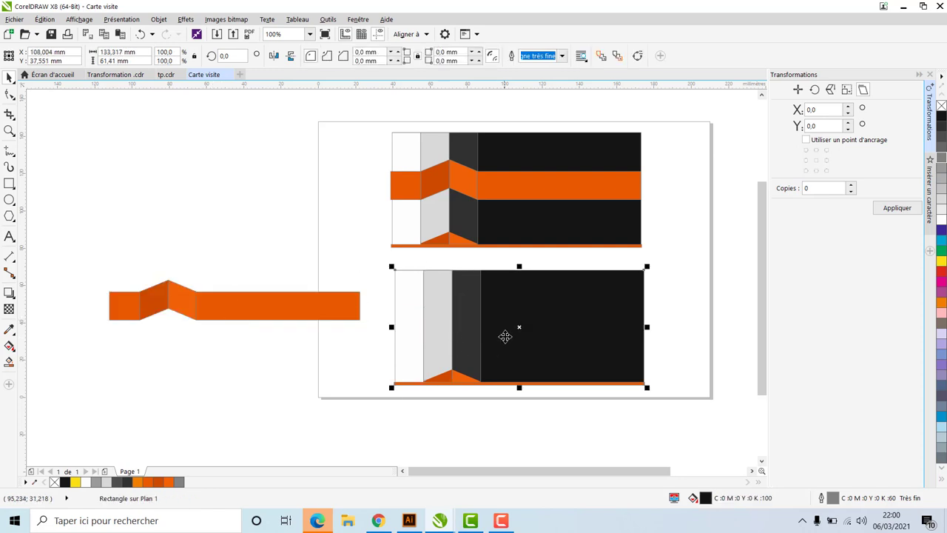
{"action": "left_click", "coordinate": [492, 336]}
{"action": "left_click", "coordinate": [490, 351]}
{"action": "left_click", "coordinate": [515, 410]}
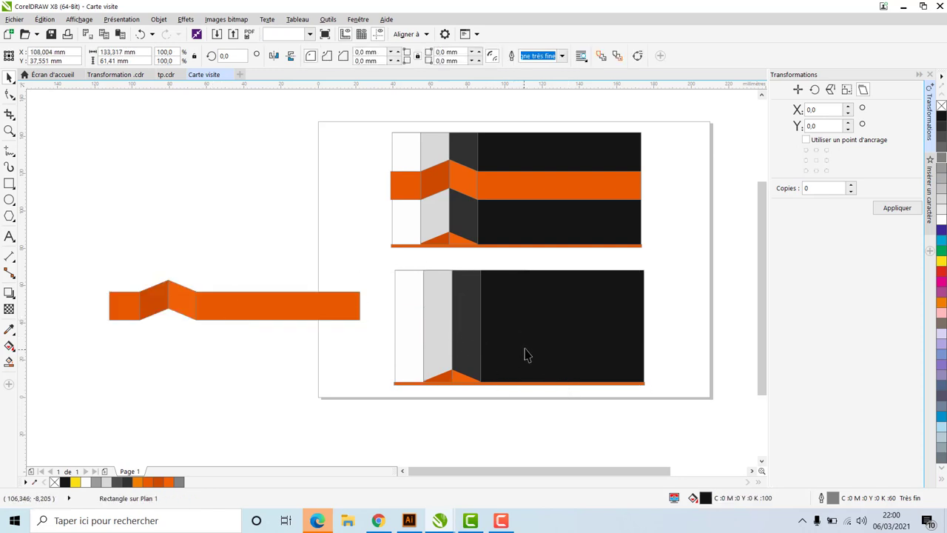
{"action": "left_click", "coordinate": [489, 344]}
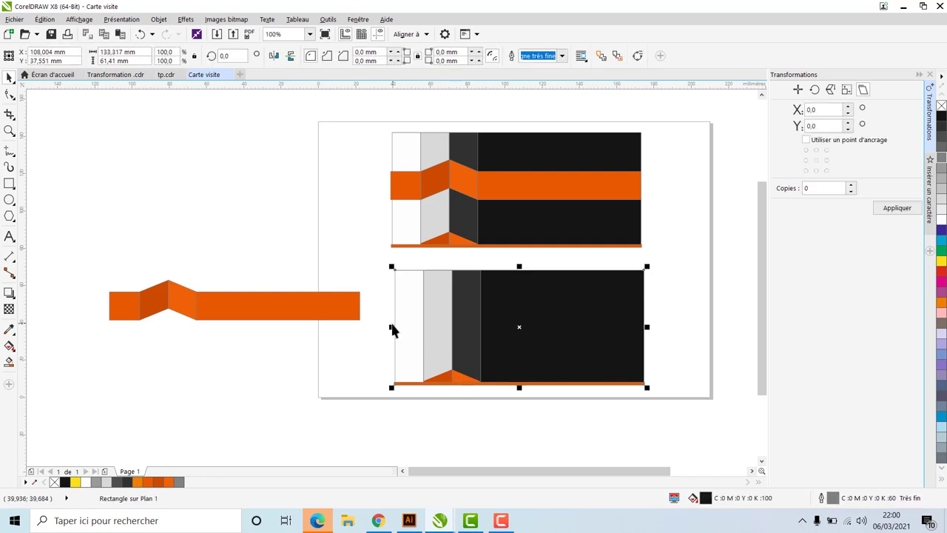
{"action": "left_click", "coordinate": [465, 329]}
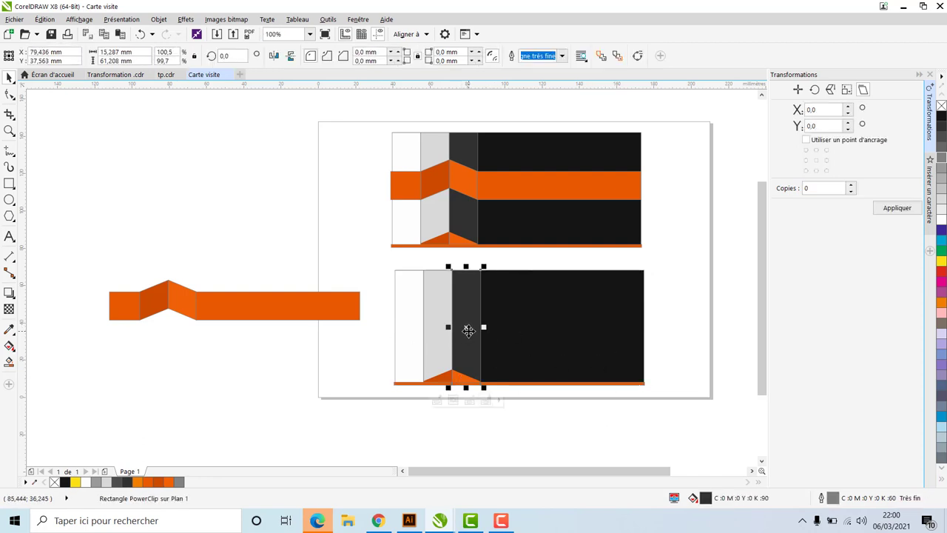
{"action": "left_click_drag", "start_coordinate": [465, 330], "coordinate": [506, 337]}
{"action": "left_click_drag", "start_coordinate": [444, 345], "coordinate": [478, 347]}
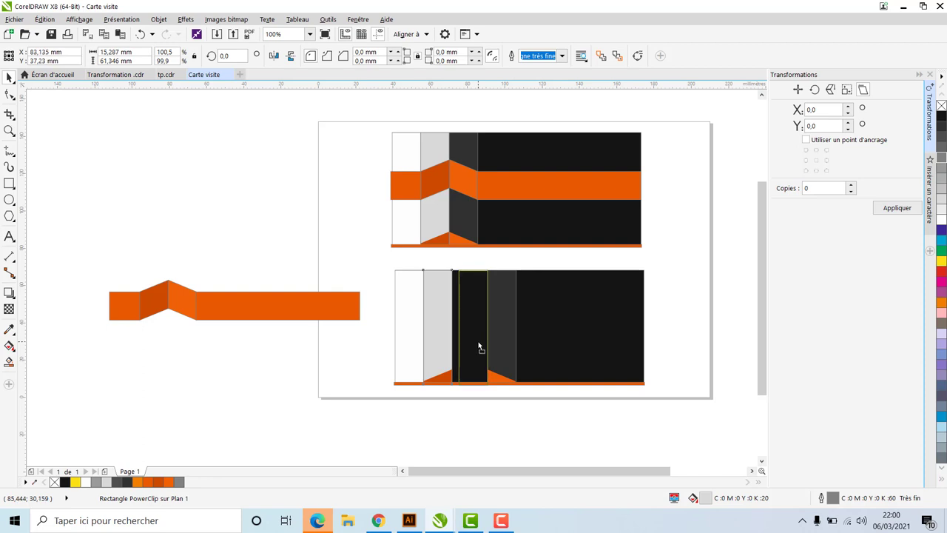
{"action": "left_click_drag", "start_coordinate": [408, 363], "coordinate": [442, 363]}
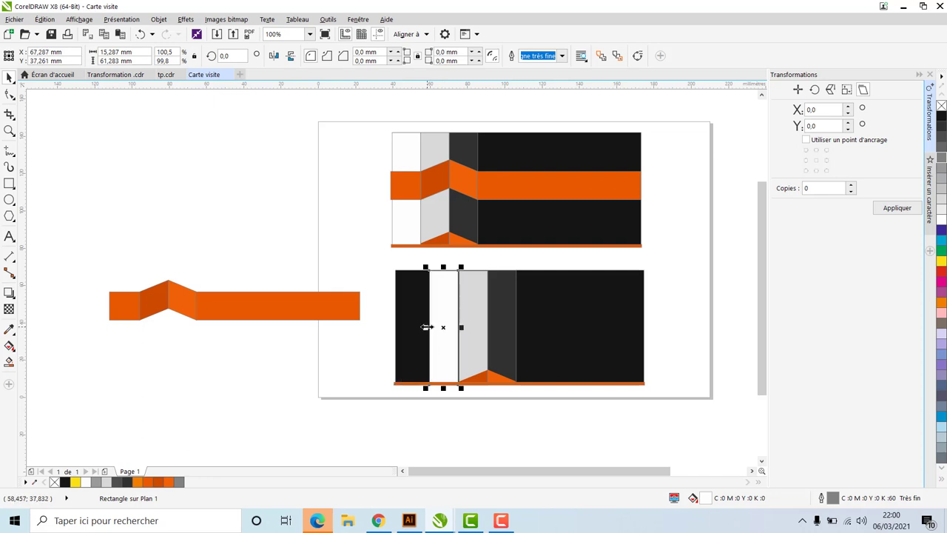
Widen the lower card's white strip to about 33.6 mm, reaching the card's left edge, and remove its fill
{"action": "left_click_drag", "start_coordinate": [427, 327], "coordinate": [393, 329]}
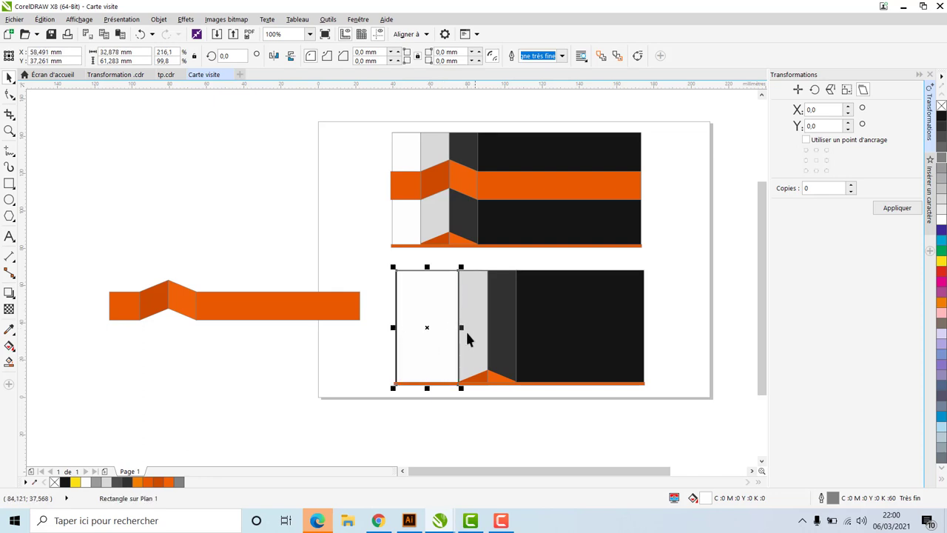
{"action": "left_click_drag", "start_coordinate": [461, 327], "coordinate": [463, 327]}
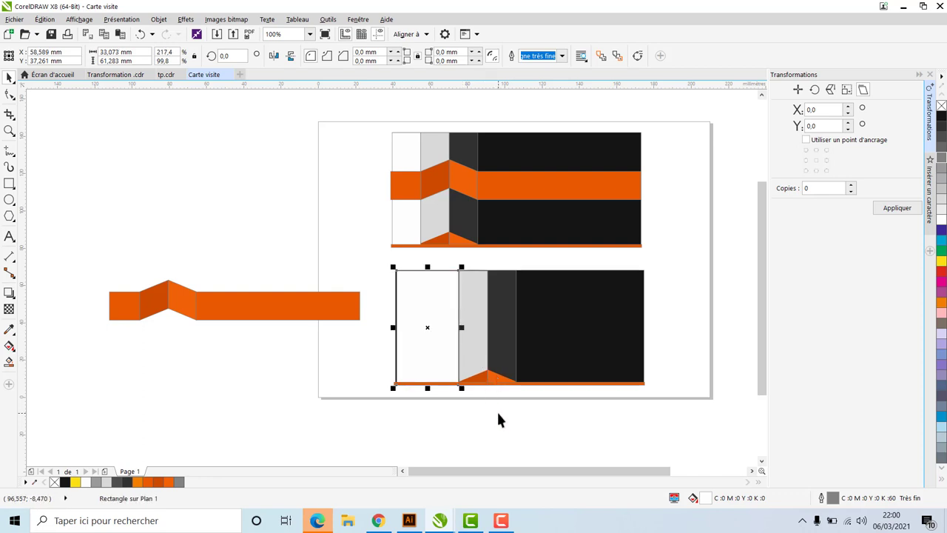
{"action": "left_click", "coordinate": [496, 411]}
{"action": "left_click", "coordinate": [444, 346]}
{"action": "left_click_drag", "start_coordinate": [393, 327], "coordinate": [393, 326]}
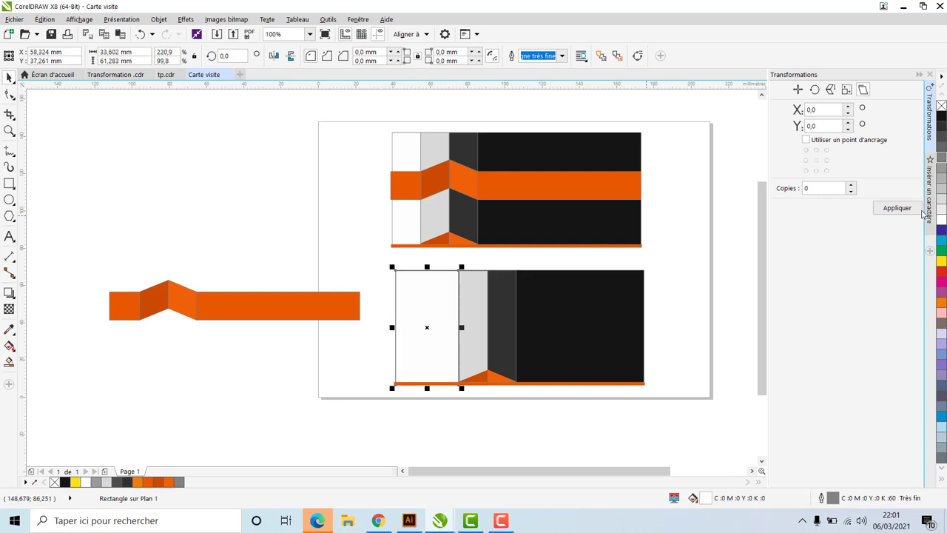
{"action": "left_click", "coordinate": [941, 106]}
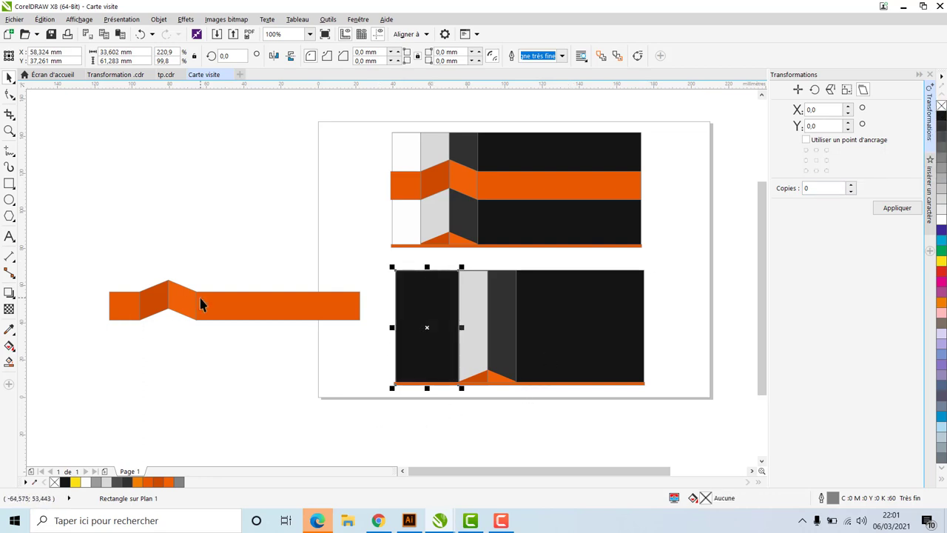
Place the long orange band on the lower card and shorten it to about 68.5 mm, from the dark grey strip to the right edge
{"action": "left_click_drag", "start_coordinate": [235, 308], "coordinate": [555, 335]}
{"action": "left_click_drag", "start_coordinate": [685, 336], "coordinate": [647, 336]}
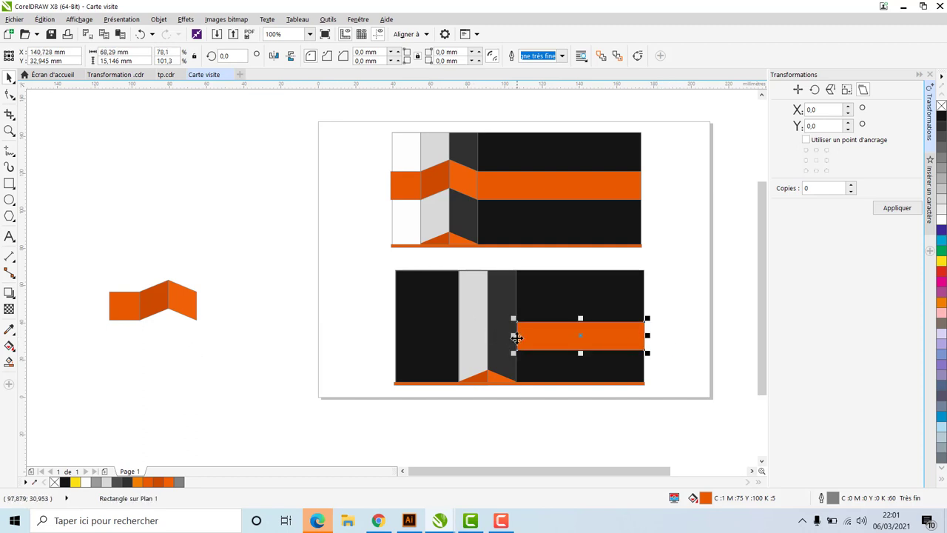
{"action": "left_click_drag", "start_coordinate": [516, 336], "coordinate": [515, 335]}
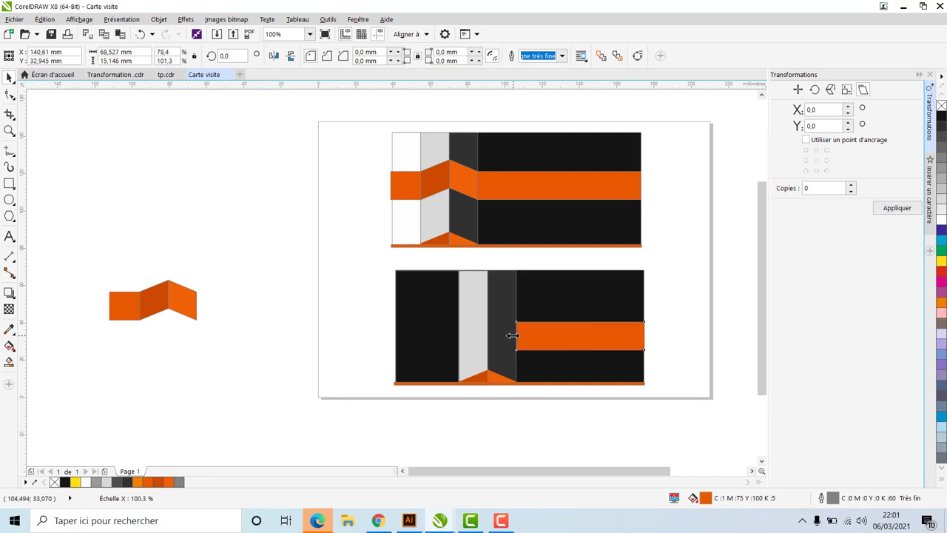
Move the two slanted orange pieces onto the lower card's light and dark grey strips, joining the orange band
{"action": "left_click", "coordinate": [190, 315]}
{"action": "left_click", "coordinate": [138, 313], "text": "shift"}
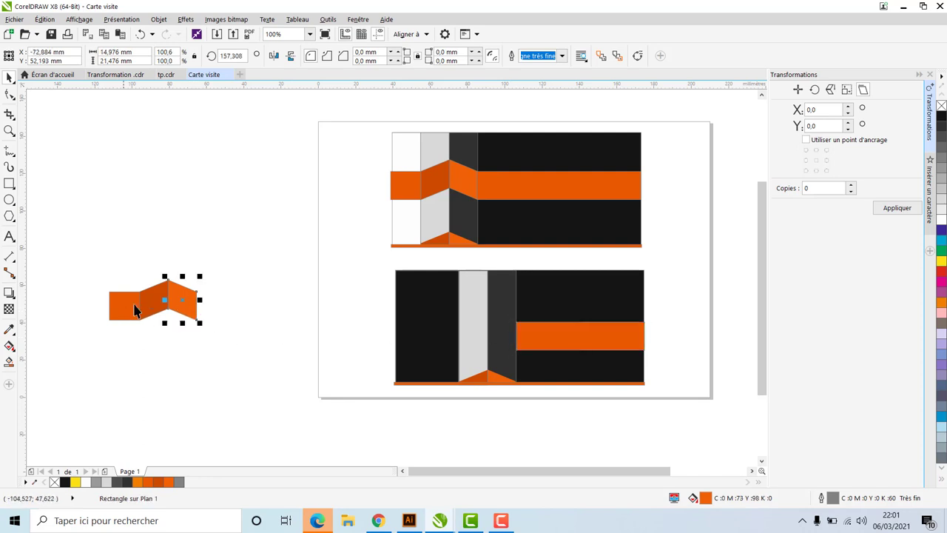
{"action": "left_click_drag", "start_coordinate": [161, 304], "coordinate": [481, 338]}
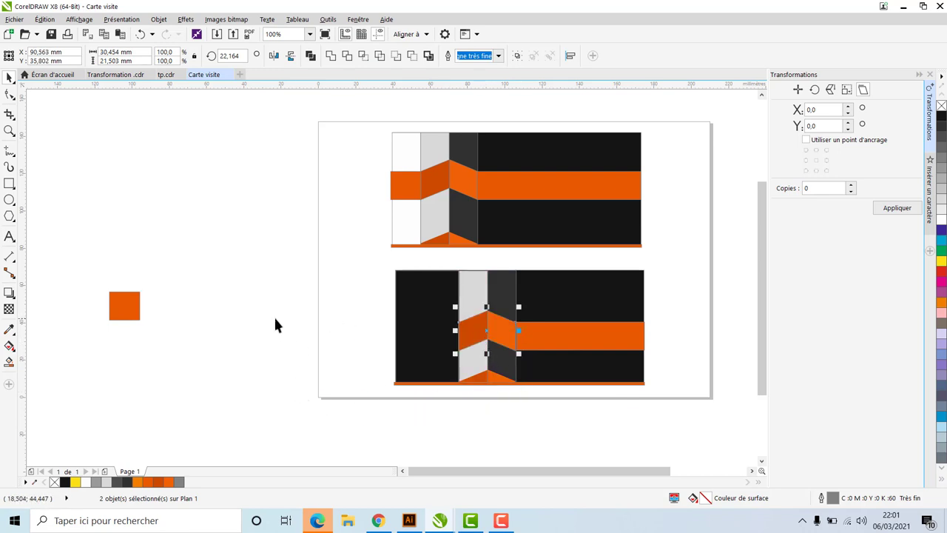
Move the remaining orange square onto the lower card and stretch it from the left edge to the darker slanted piece
{"action": "left_click", "coordinate": [74, 309]}
{"action": "left_click_drag", "start_coordinate": [126, 313], "coordinate": [392, 340]}
{"action": "left_click", "coordinate": [329, 346]}
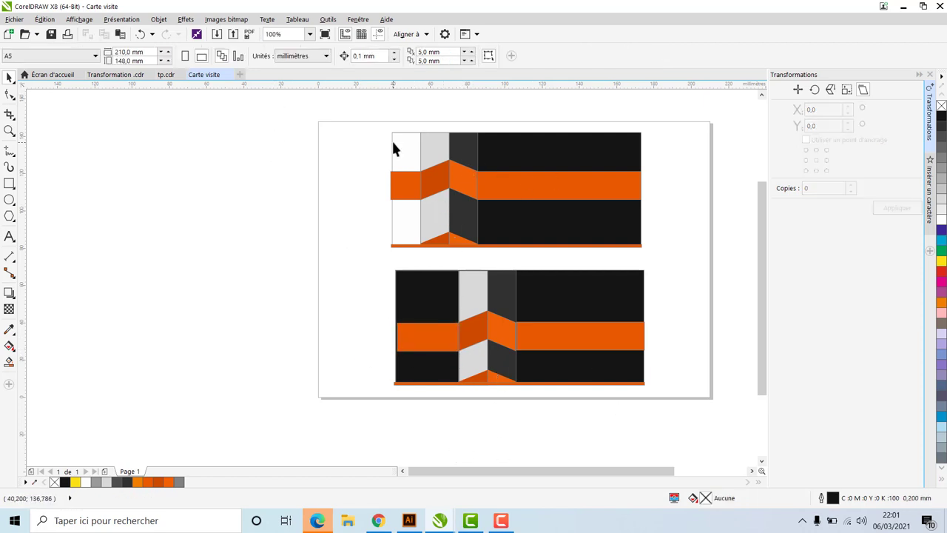
Widen the lower card's dark grey strip slightly to the right, to about 15.77 mm
{"action": "left_click_drag", "start_coordinate": [362, 130], "coordinate": [680, 416]}
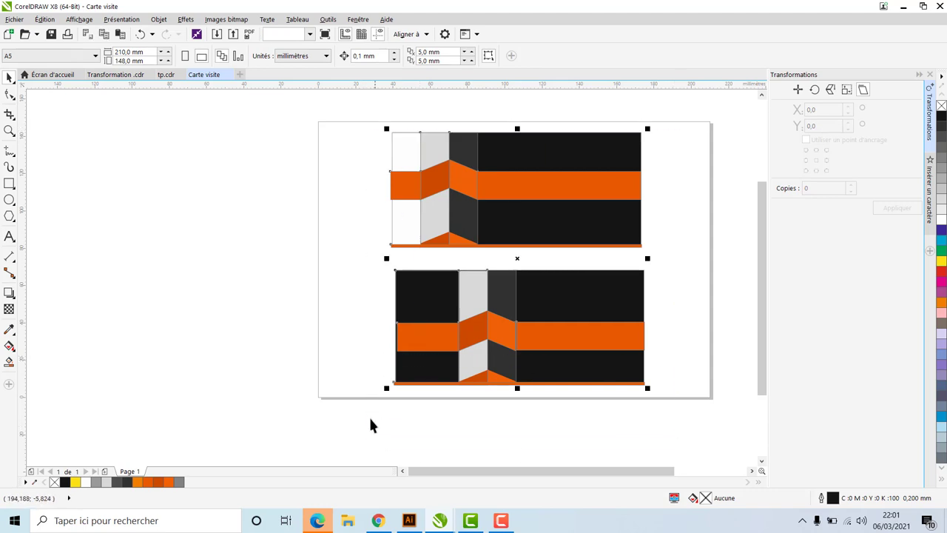
{"action": "left_click", "coordinate": [387, 398]}
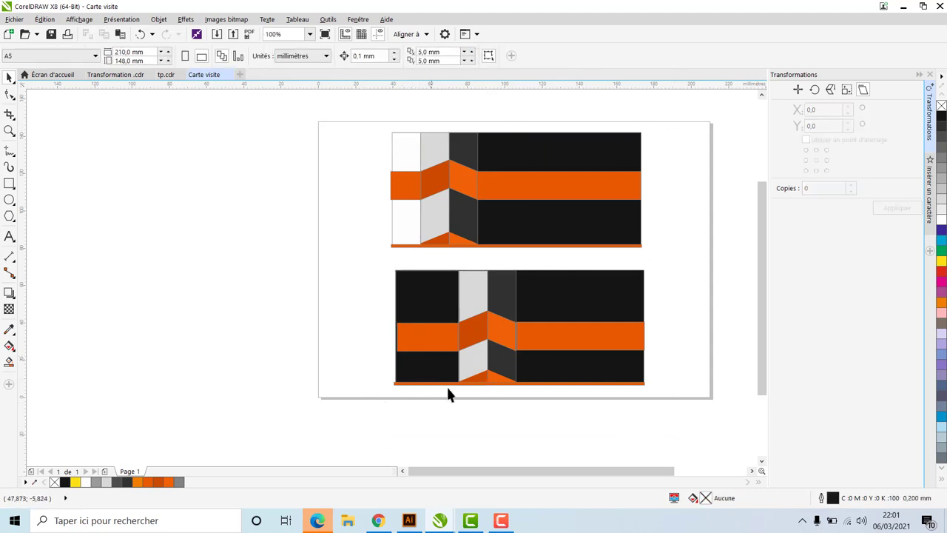
{"action": "left_click", "coordinate": [509, 295]}
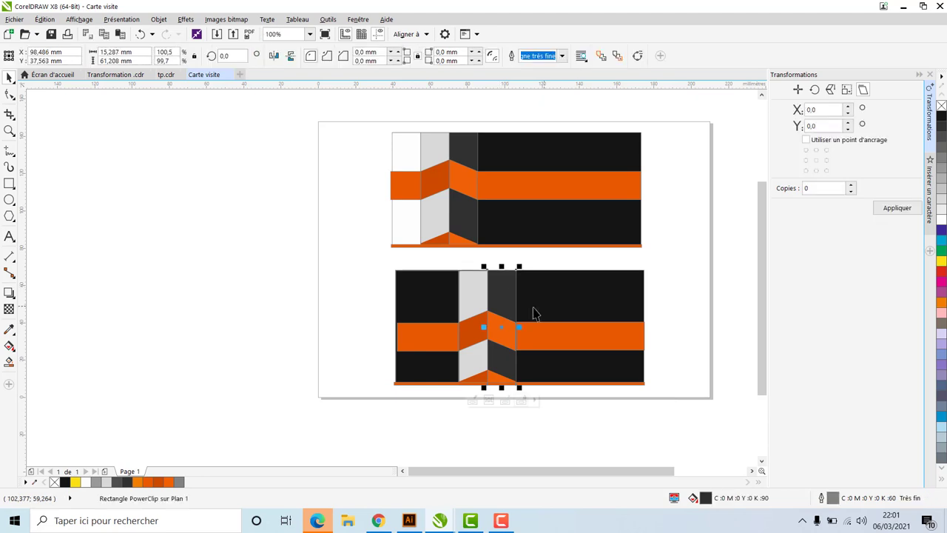
{"action": "left_click_drag", "start_coordinate": [521, 328], "coordinate": [520, 330]}
{"action": "left_click", "coordinate": [451, 252]}
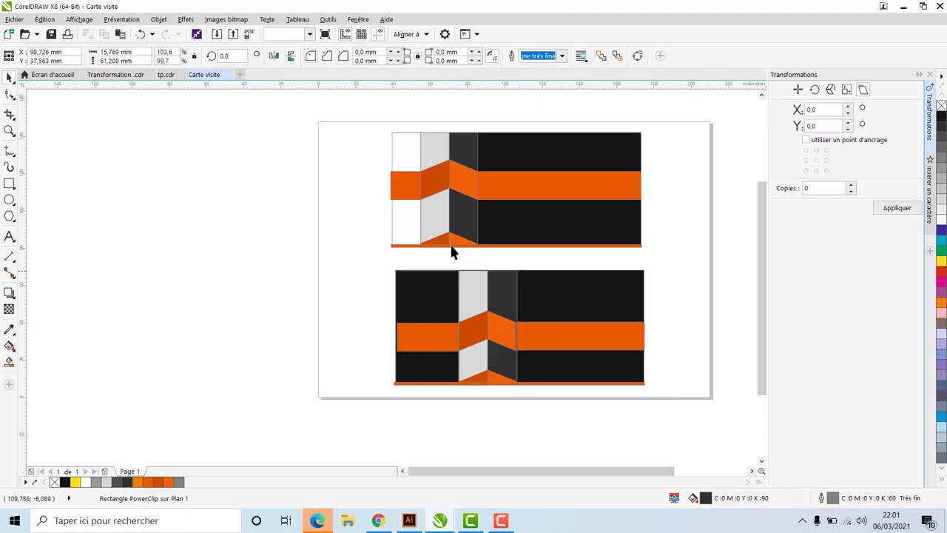
Remove the outlines from the lower card's dark grey strip, light grey strip and black rectangle beside it
{"action": "left_click", "coordinate": [538, 326]}
{"action": "left_click", "coordinate": [535, 304]}
{"action": "left_click", "coordinate": [509, 311], "text": "ctrl"}
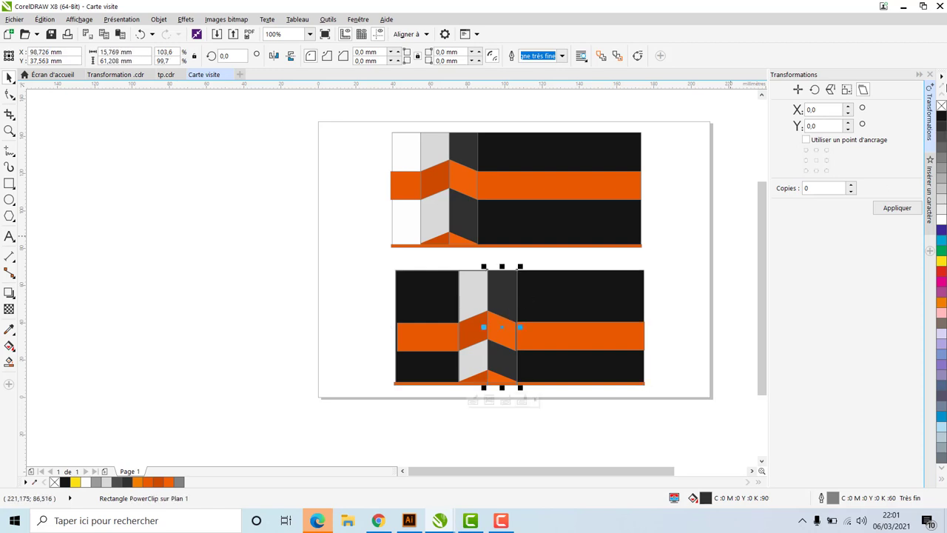
{"action": "right_click", "coordinate": [942, 106]}
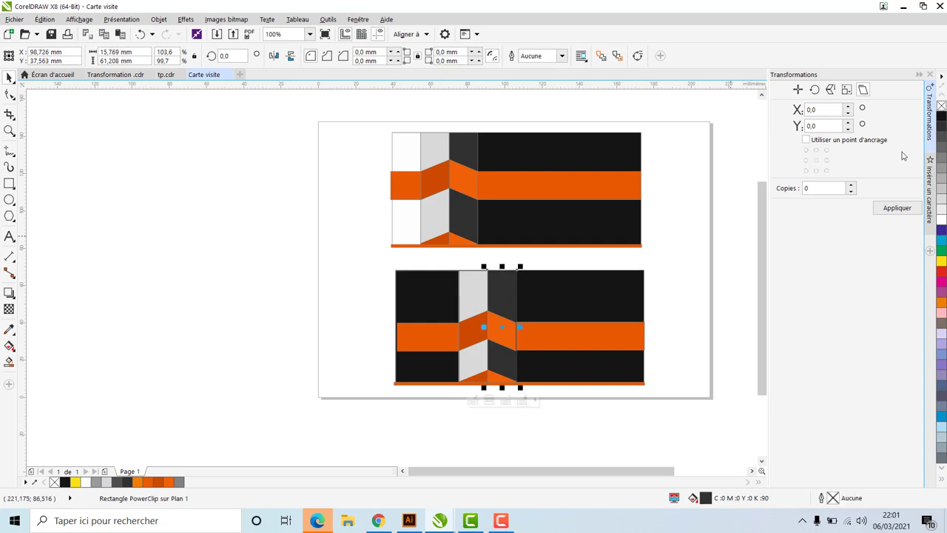
{"action": "left_click", "coordinate": [463, 297], "text": "ctrl"}
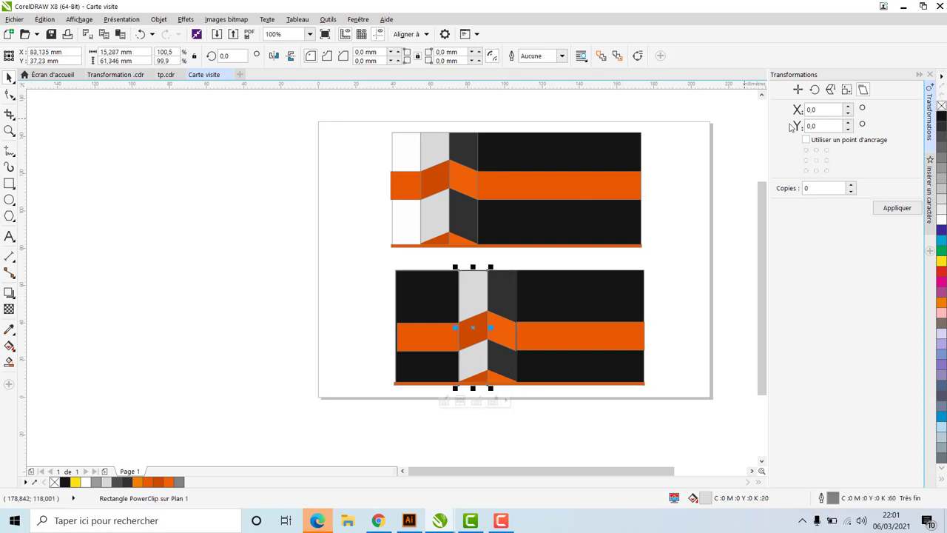
{"action": "left_click", "coordinate": [452, 302], "text": "ctrl"}
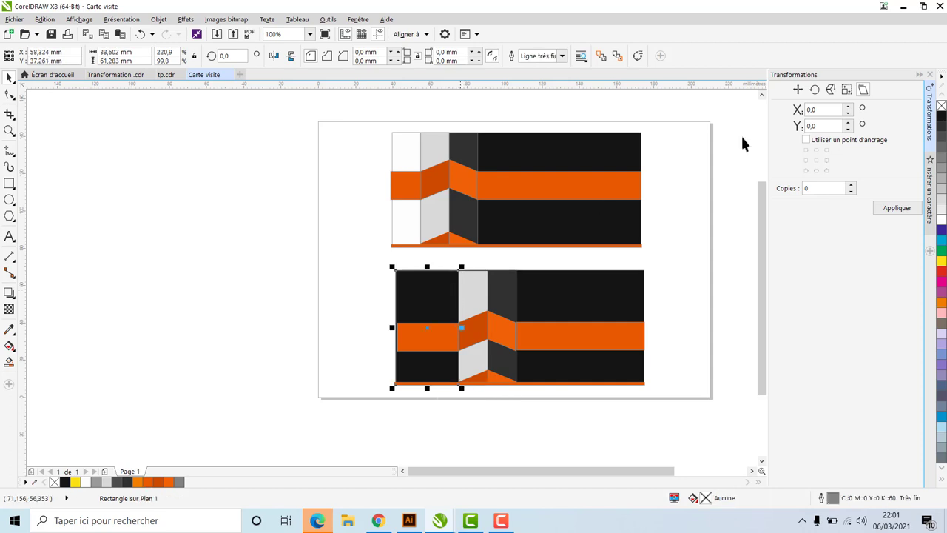
{"action": "right_click", "coordinate": [941, 106]}
{"action": "left_click", "coordinate": [293, 169]}
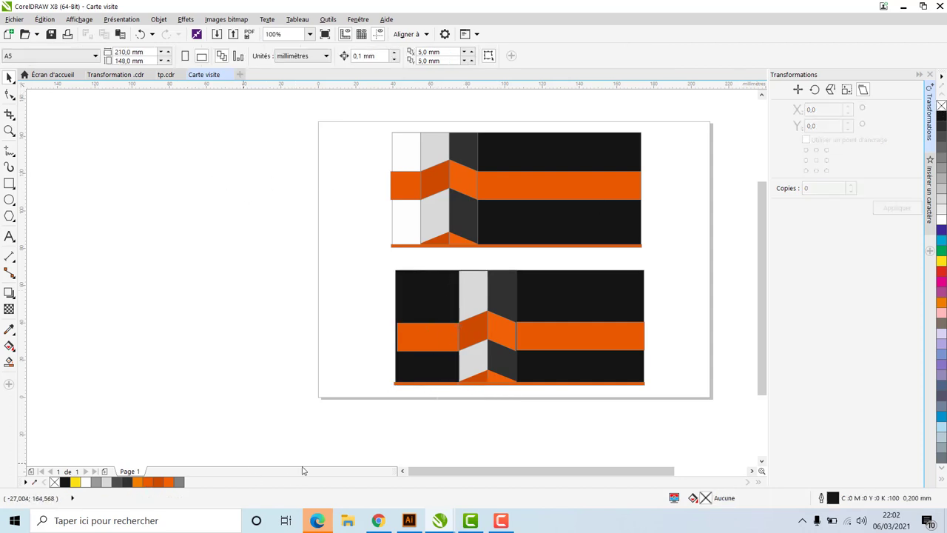
Narrow the lower card's darker slanted orange piece from its outer edge to about 15.05 mm
{"action": "left_click", "coordinate": [467, 349]}
{"action": "left_click", "coordinate": [467, 333], "text": "ctrl"}
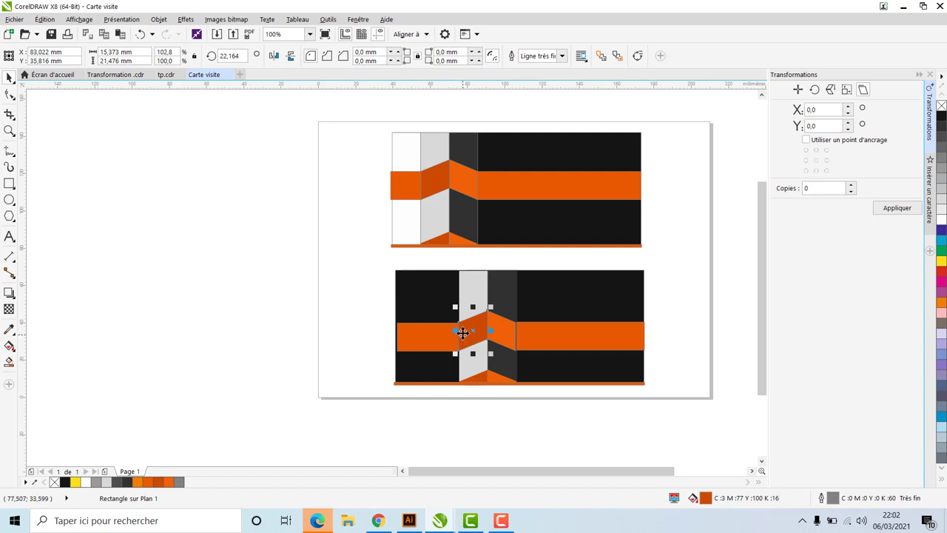
{"action": "left_click_drag", "start_coordinate": [456, 330], "coordinate": [458, 333]}
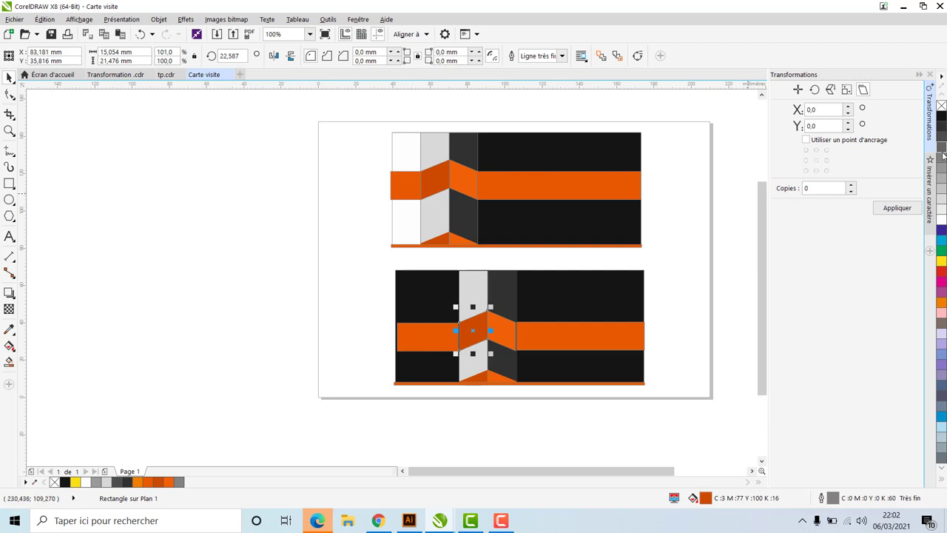
{"action": "left_click", "coordinate": [344, 302]}
{"action": "left_click", "coordinate": [463, 334]}
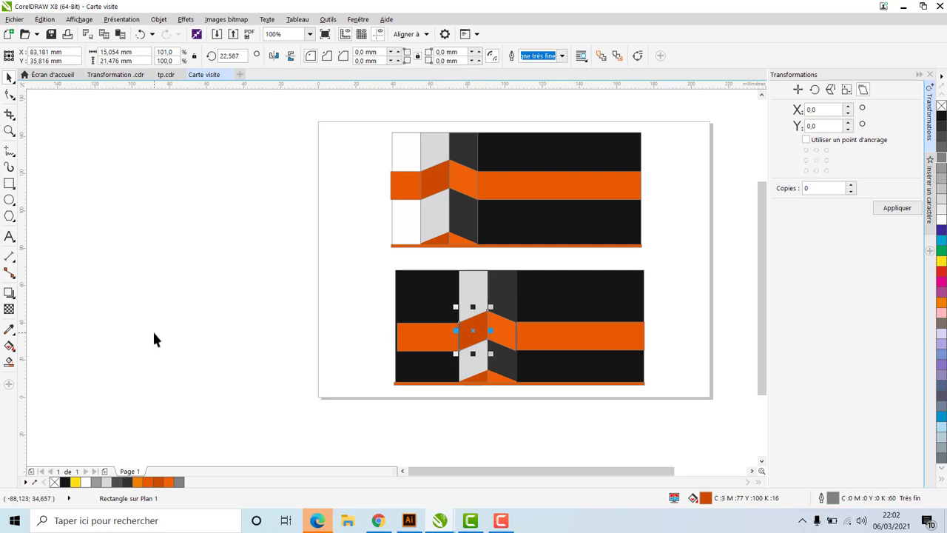
Stretch the lower card's short orange band outward to about 33.84 mm and widen the lighter slanted piece to about 16.06 mm
{"action": "left_click", "coordinate": [393, 354]}
{"action": "left_click", "coordinate": [402, 334]}
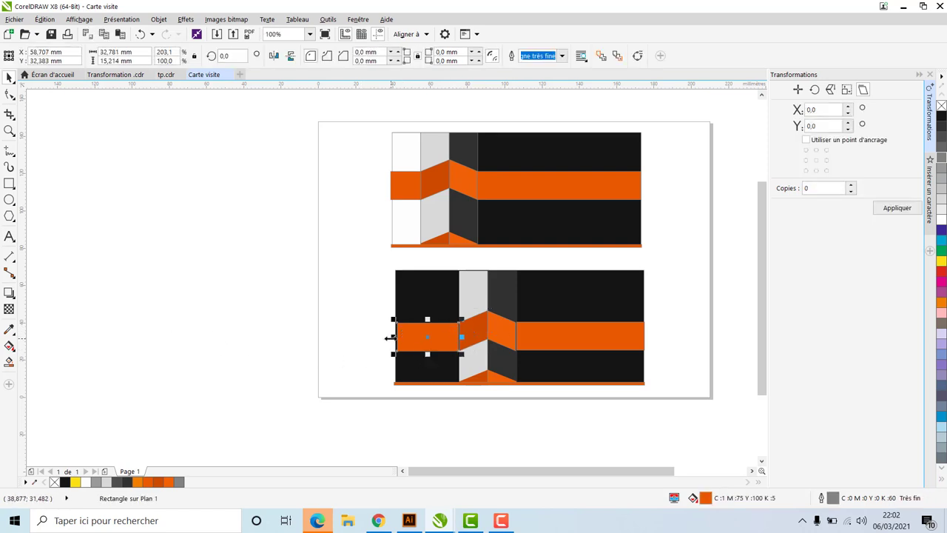
{"action": "left_click_drag", "start_coordinate": [390, 337], "coordinate": [388, 338]}
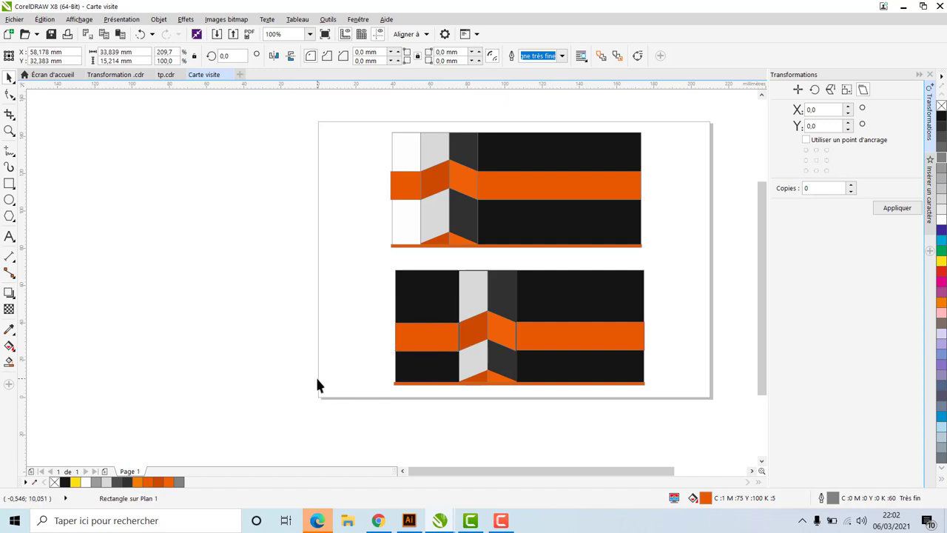
{"action": "left_click", "coordinate": [503, 345]}
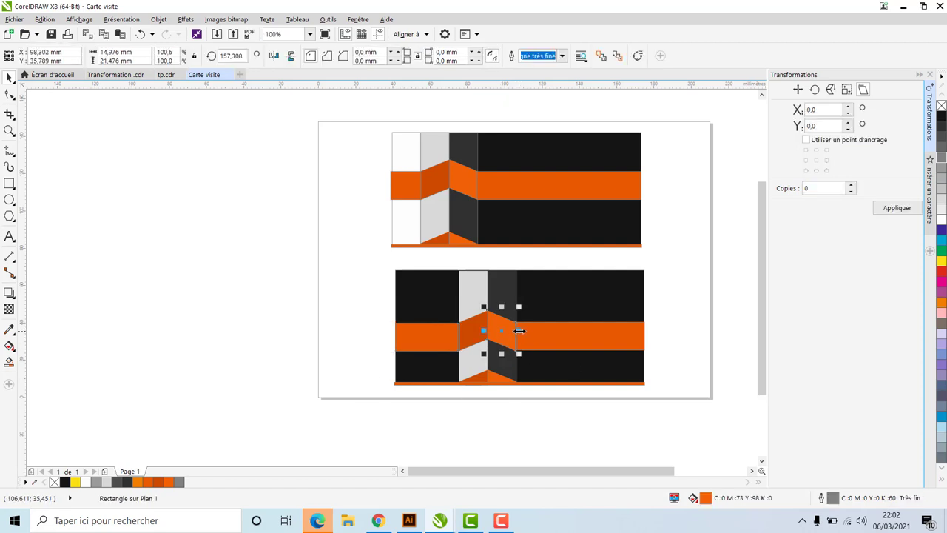
{"action": "left_click_drag", "start_coordinate": [520, 330], "coordinate": [522, 330]}
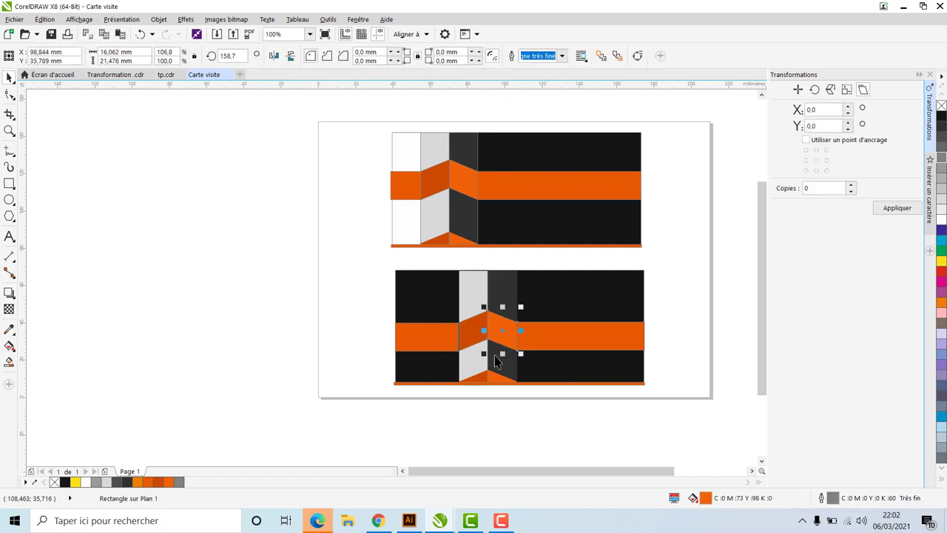
Extend the lower card's darker slanted orange piece slightly to close its joint with the short orange band
{"action": "left_click", "coordinate": [460, 341]}
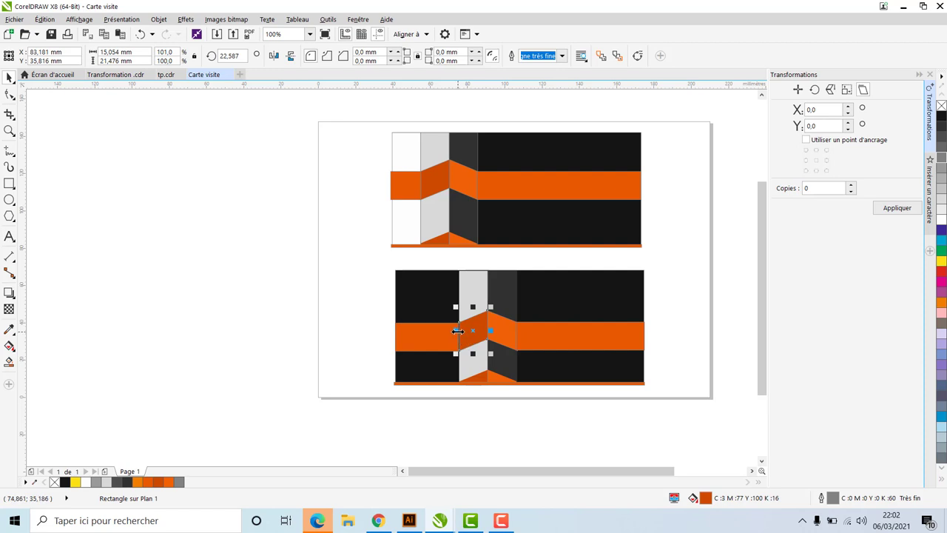
{"action": "left_click_drag", "start_coordinate": [458, 331], "coordinate": [454, 335]}
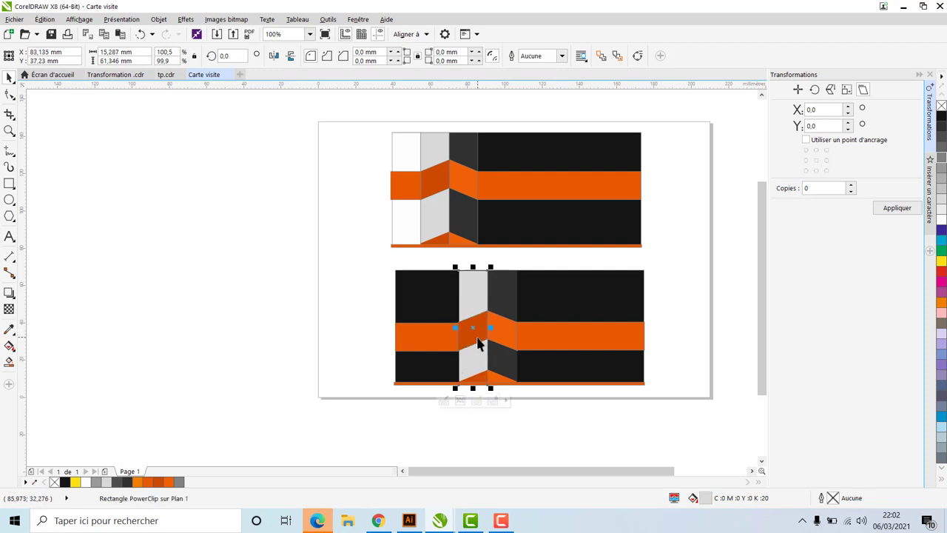
{"action": "key", "text": "Escape"}
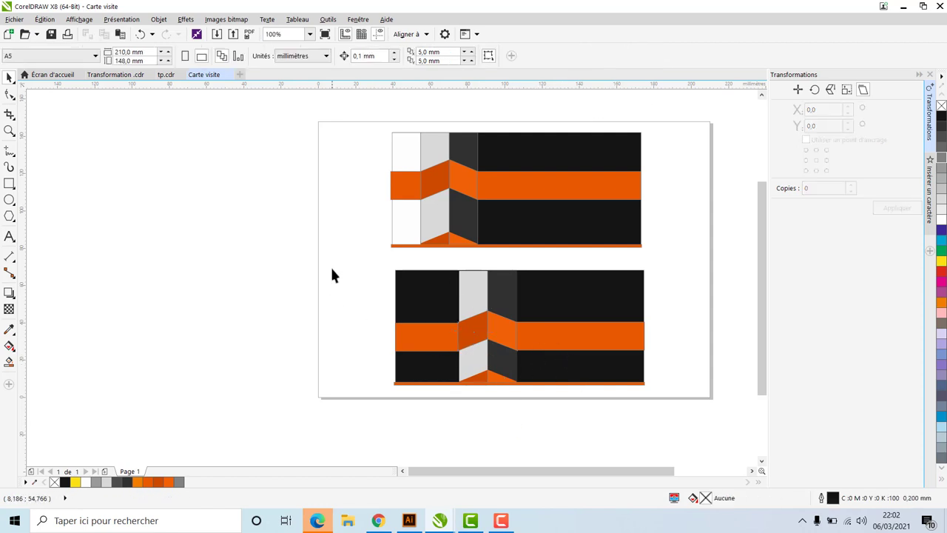
Recolour the light grey strips of both cards to 10% black
{"action": "left_click_drag", "start_coordinate": [366, 133], "coordinate": [657, 382]}
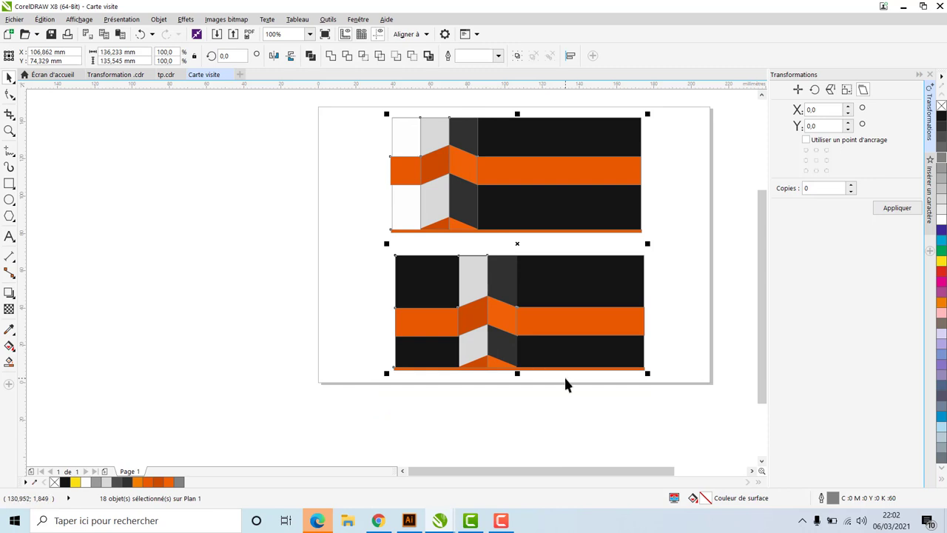
{"action": "left_click", "coordinate": [470, 284]}
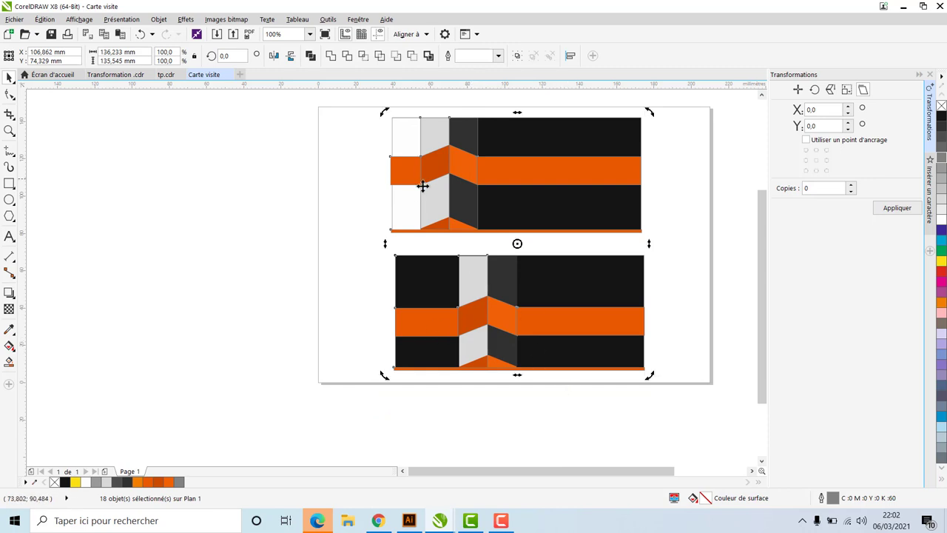
{"action": "left_click", "coordinate": [423, 215]}
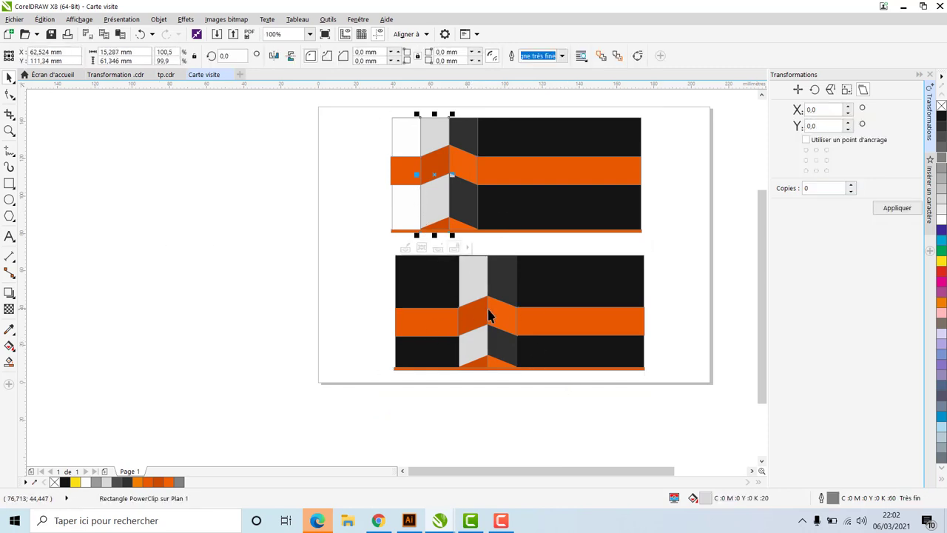
{"action": "left_click", "coordinate": [470, 284], "text": "shift"}
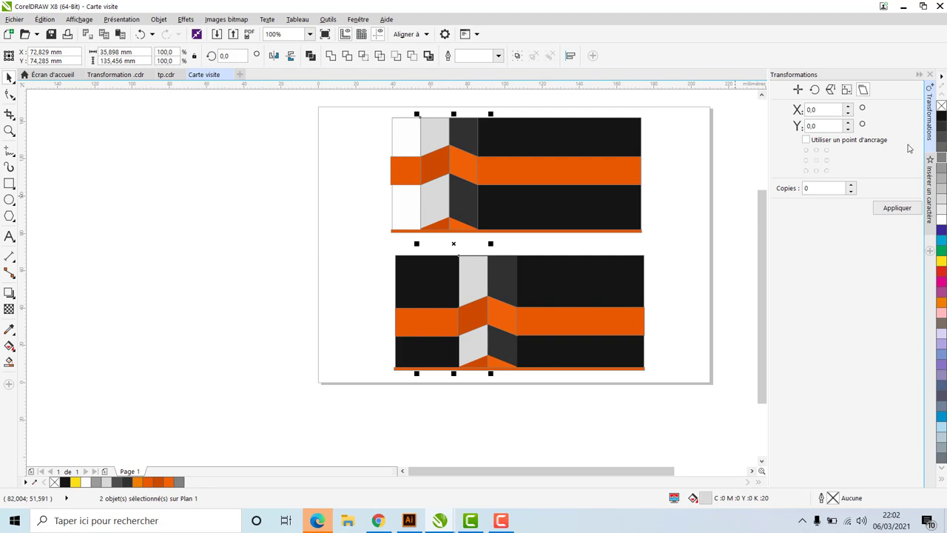
{"action": "left_click", "coordinate": [943, 211]}
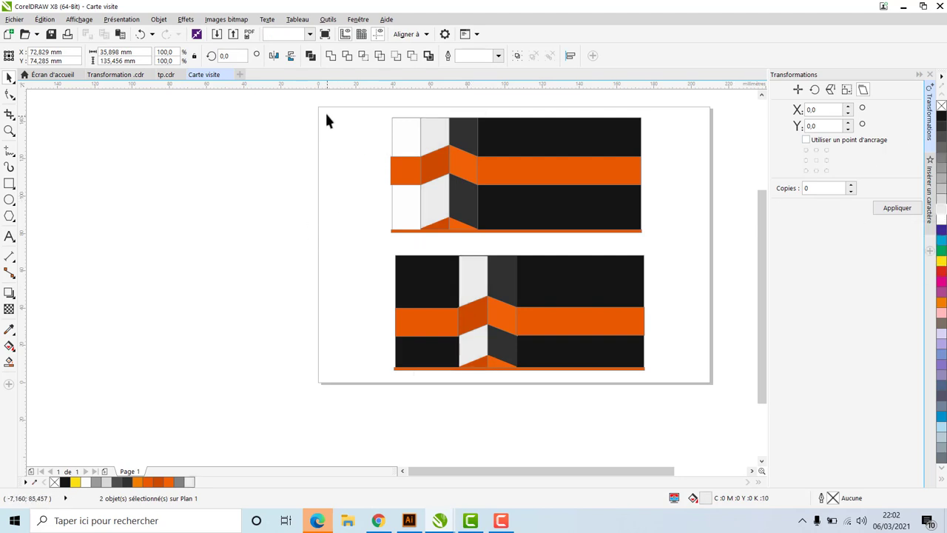
{"action": "left_click", "coordinate": [350, 123]}
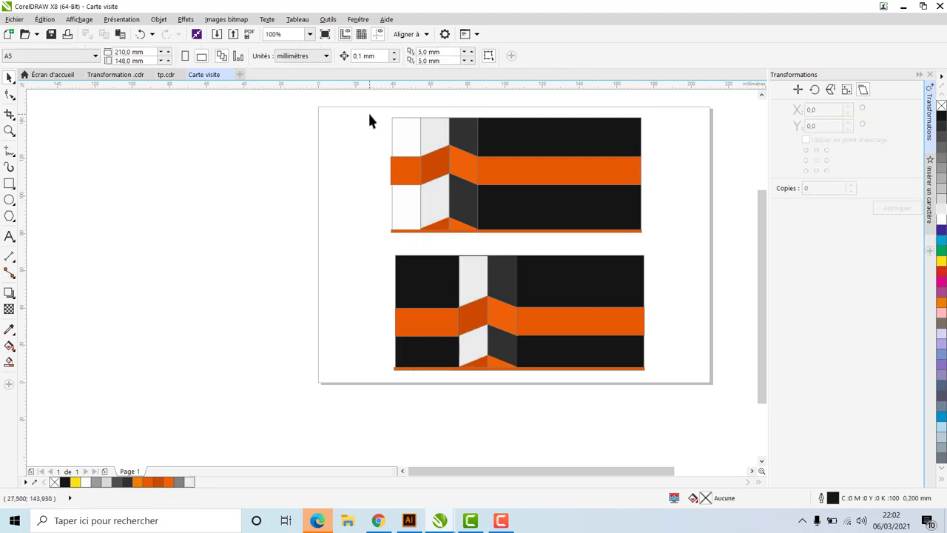
Paste the copied logo and contact texts and move them off the page beside the cards
{"action": "left_click_drag", "start_coordinate": [367, 111], "coordinate": [733, 390]}
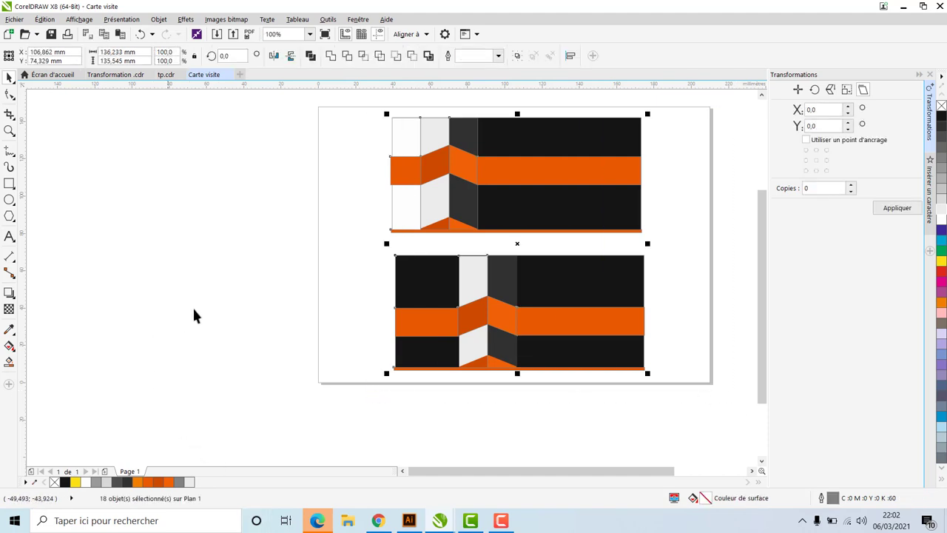
{"action": "left_click", "coordinate": [211, 296]}
{"action": "key", "text": "ctrl+v"}
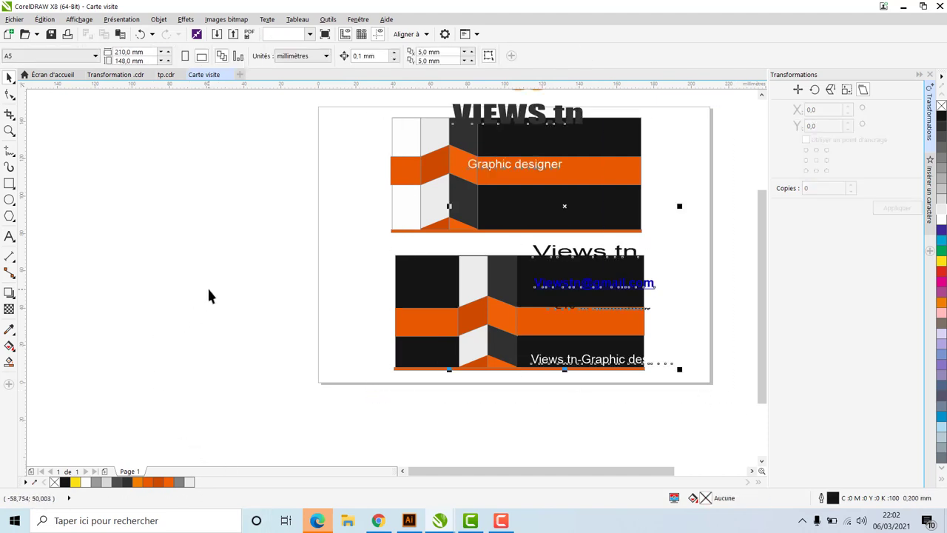
{"action": "left_click_drag", "start_coordinate": [497, 167], "coordinate": [179, 228]}
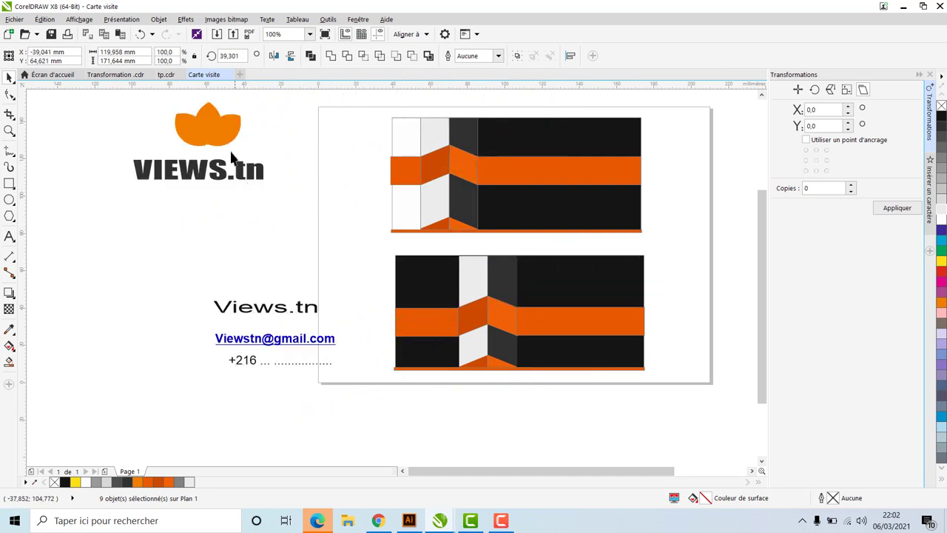
Shrink the orange lotus emblem and place it on the upper card's black panel, just above the orange band
{"action": "left_click", "coordinate": [180, 126]}
{"action": "left_click_drag", "start_coordinate": [160, 104], "coordinate": [285, 148]}
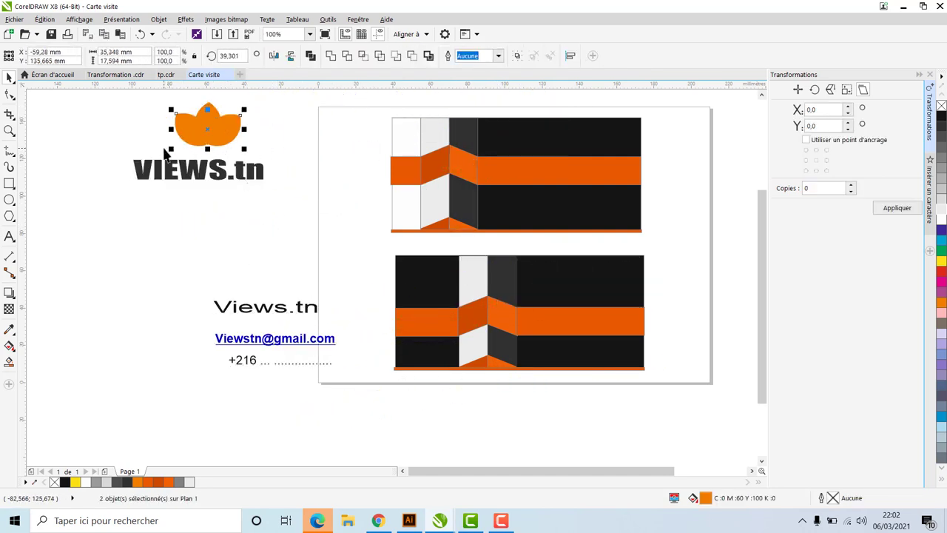
{"action": "left_click_drag", "start_coordinate": [170, 148], "coordinate": [210, 137]}
{"action": "key", "text": "ctrl+z"}
{"action": "left_click_drag", "start_coordinate": [157, 96], "coordinate": [329, 169]}
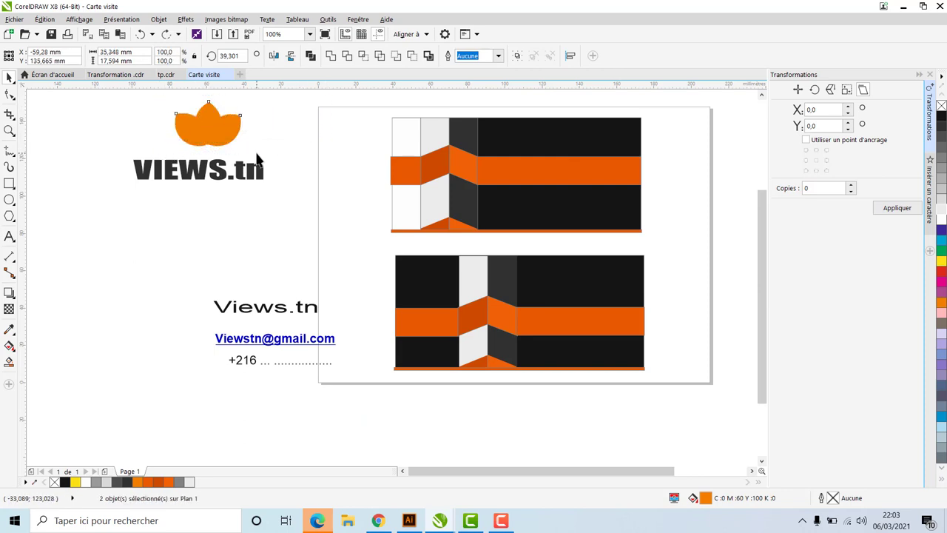
{"action": "left_click_drag", "start_coordinate": [170, 148], "coordinate": [557, 146]}
Place the VIEWS.tn logo text on the upper card's orange band, shrink it to about 46.4 mm wide and fill it white
{"action": "left_click_drag", "start_coordinate": [218, 181], "coordinate": [577, 174]}
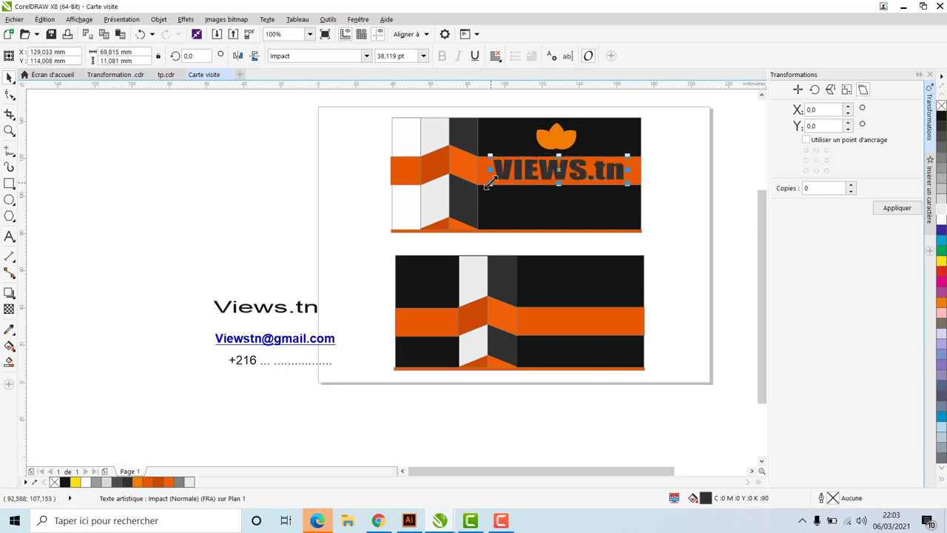
{"action": "left_click_drag", "start_coordinate": [490, 183], "coordinate": [511, 175]}
{"action": "left_click_drag", "start_coordinate": [575, 171], "coordinate": [554, 173]}
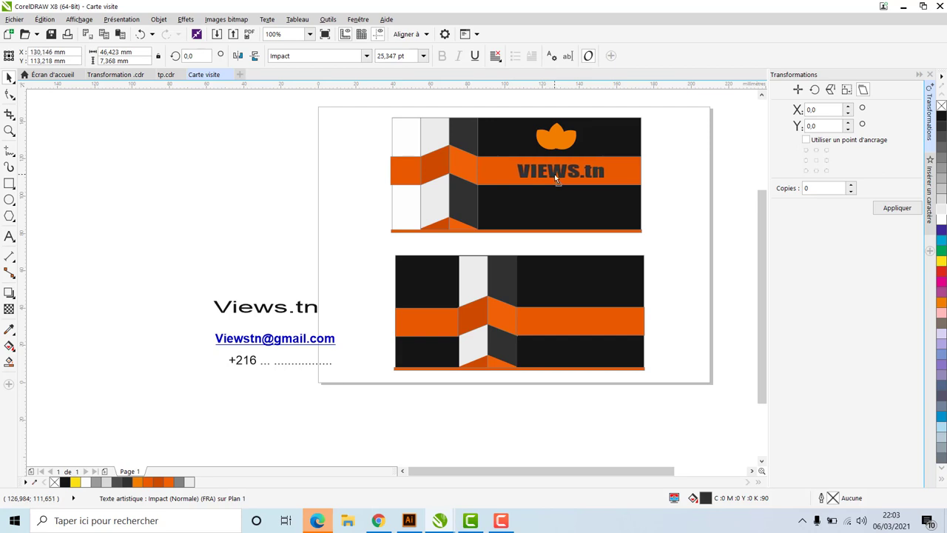
{"action": "left_click", "coordinate": [942, 220]}
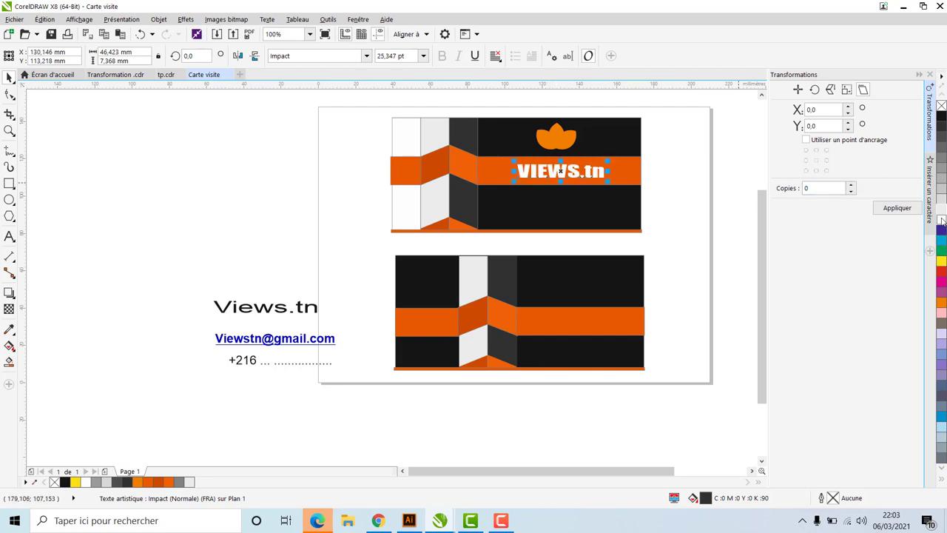
Move the Views.tn text onto the lower card's large black panel above the orange band and fill it white
{"action": "left_click", "coordinate": [255, 320]}
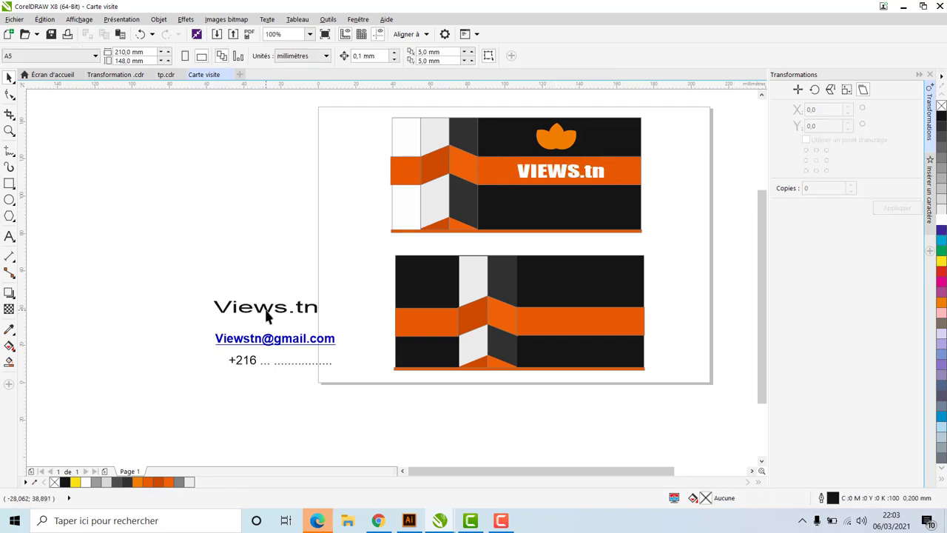
{"action": "left_click_drag", "start_coordinate": [268, 316], "coordinate": [586, 284]}
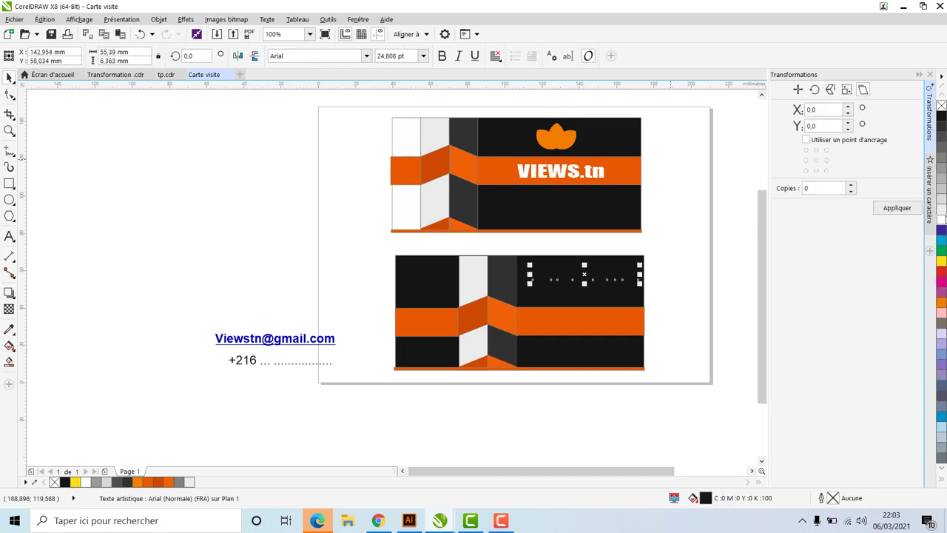
{"action": "left_click", "coordinate": [941, 220]}
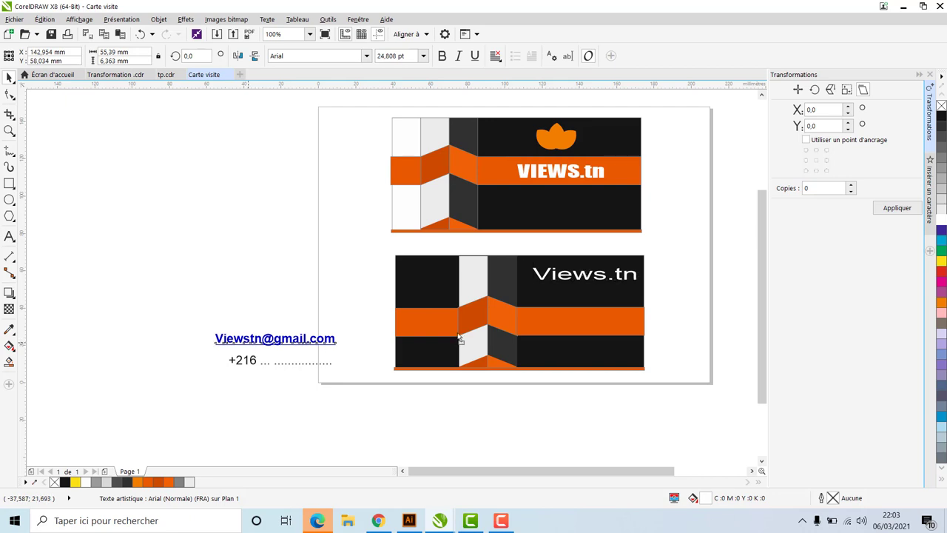
Move the e-mail text onto the lower card's black panel below the orange band, and the phone number line below the page
{"action": "left_click_drag", "start_coordinate": [458, 339], "coordinate": [557, 360]}
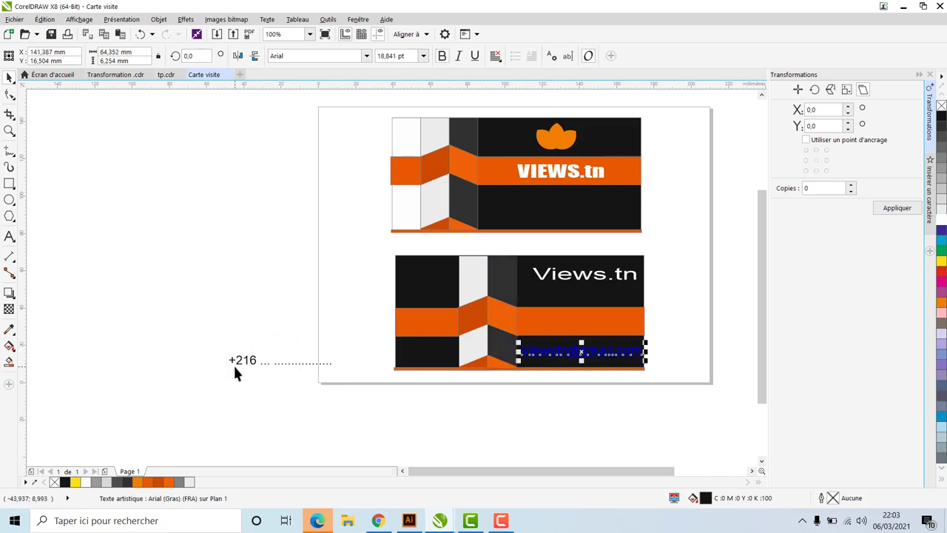
{"action": "left_click_drag", "start_coordinate": [242, 364], "coordinate": [544, 310]}
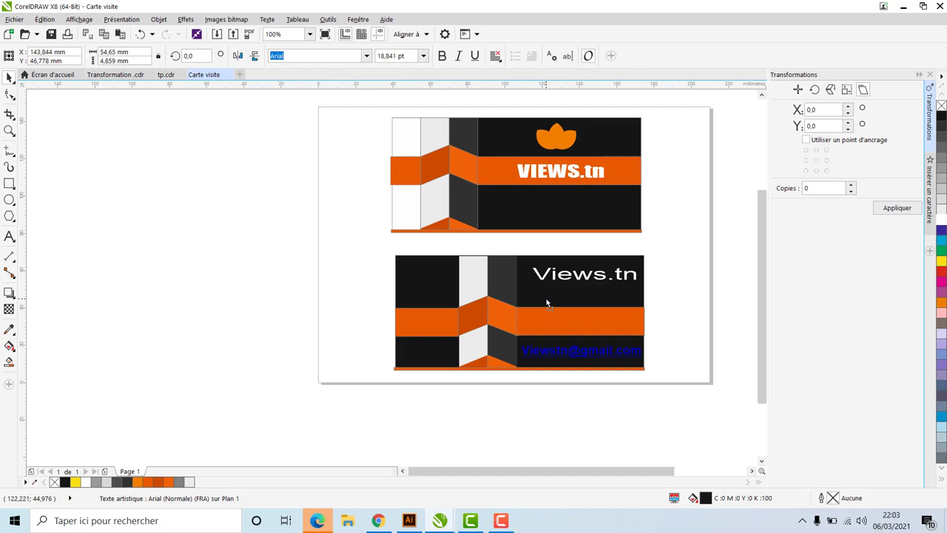
{"action": "left_click_drag", "start_coordinate": [547, 346], "coordinate": [544, 422]}
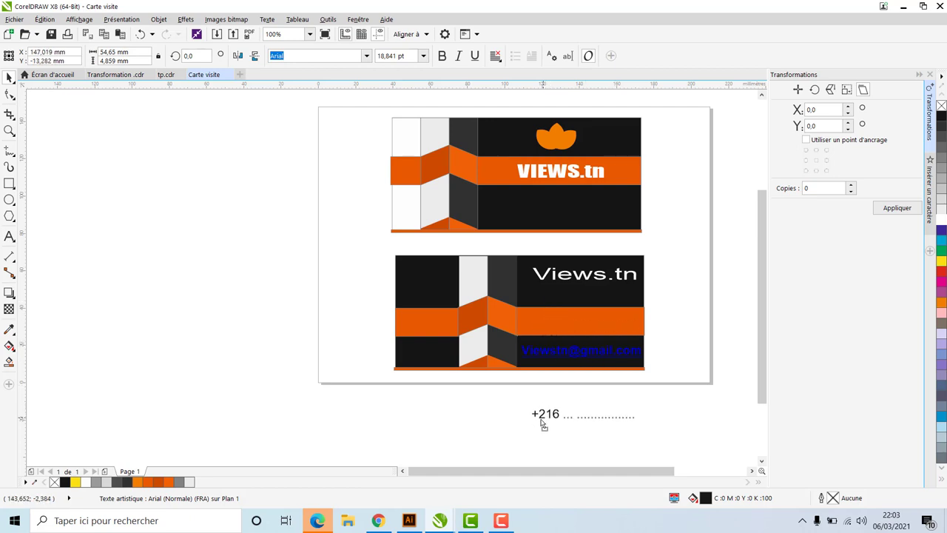
Shrink the e-mail text to about 36 mm wide, then place the phone line above it on the black panel, white and about 39.8 mm wide
{"action": "left_click_drag", "start_coordinate": [562, 355], "coordinate": [584, 362]}
{"action": "left_click", "coordinate": [554, 363]}
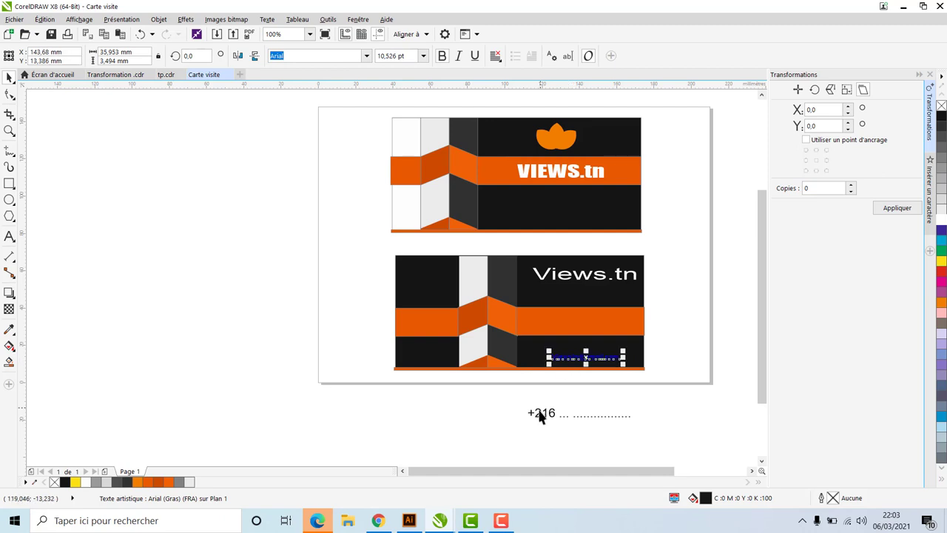
{"action": "left_click_drag", "start_coordinate": [541, 410], "coordinate": [552, 353]}
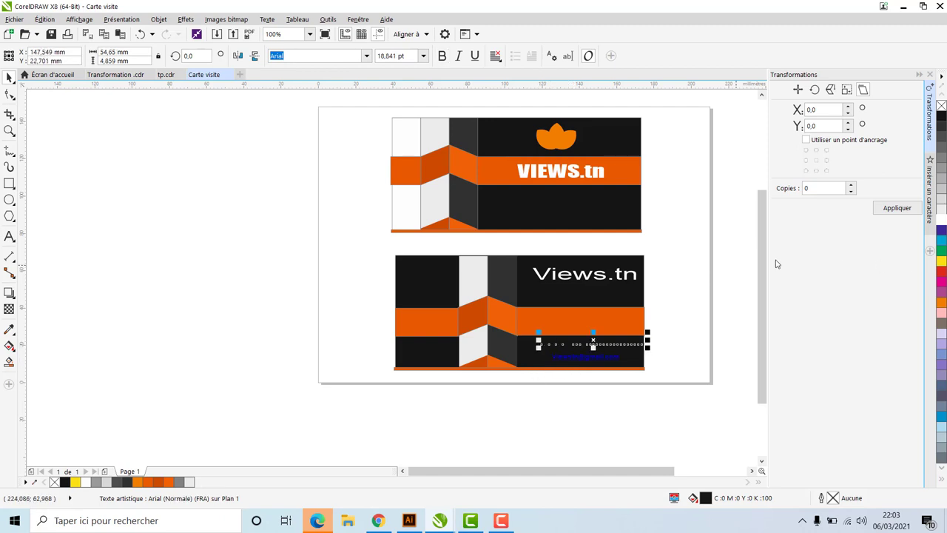
{"action": "left_click", "coordinate": [942, 219]}
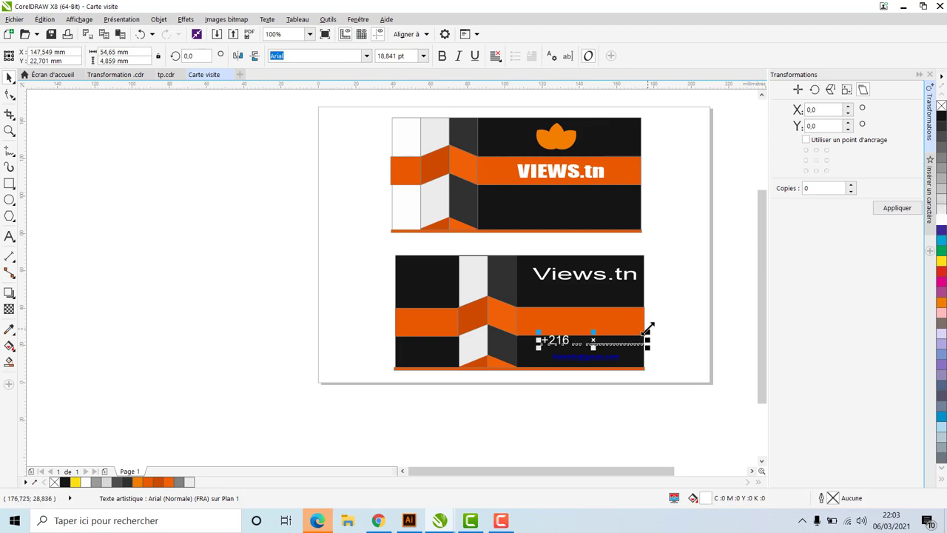
{"action": "left_click_drag", "start_coordinate": [649, 327], "coordinate": [598, 355]}
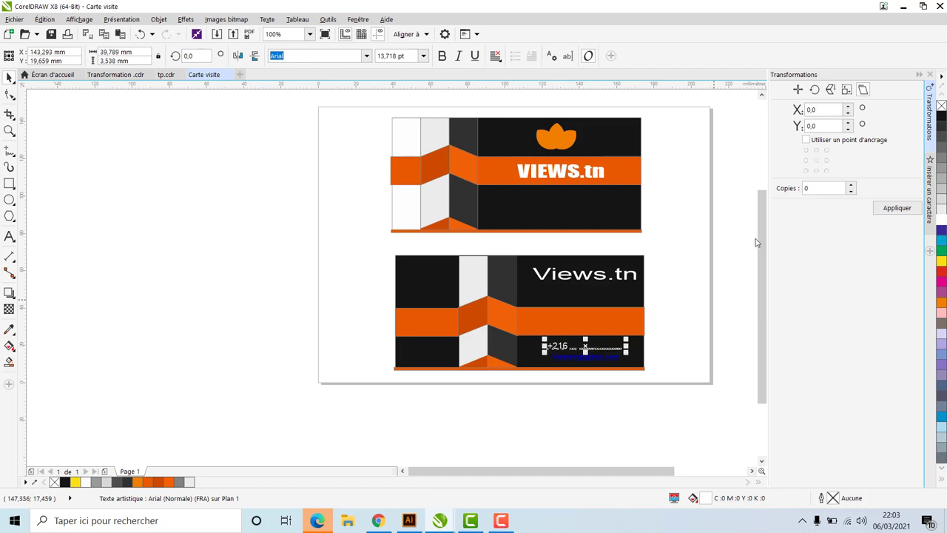
Place the Graphic designer text in white on the lower card's orange band, with a copy below the upper card's orange band
{"action": "left_click_drag", "start_coordinate": [78, 155], "coordinate": [306, 409]}
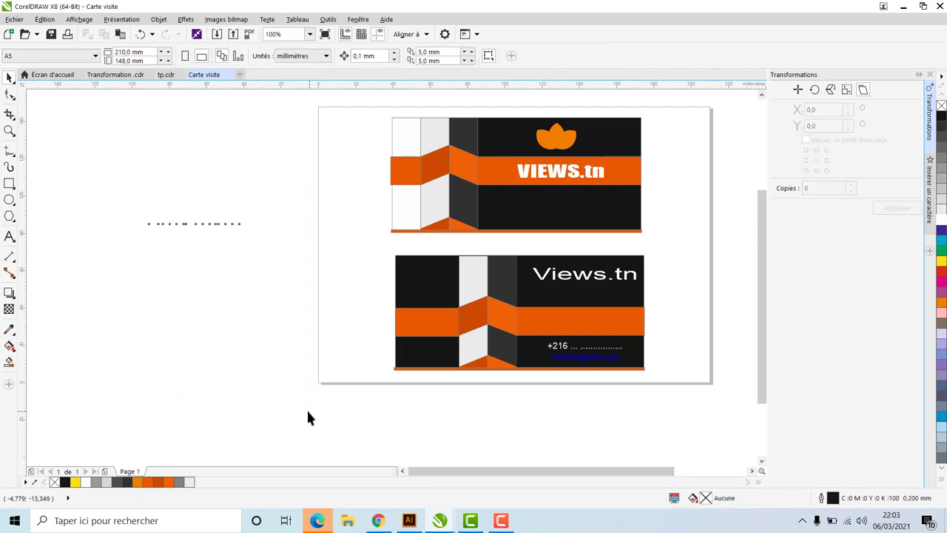
{"action": "left_click_drag", "start_coordinate": [213, 224], "coordinate": [588, 324]}
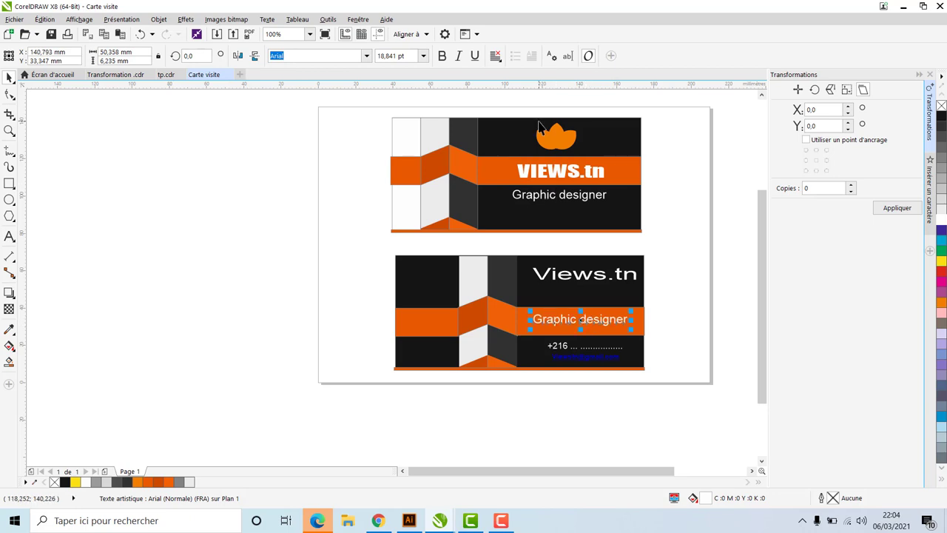
{"action": "left_click", "coordinate": [571, 215]}
{"action": "left_click", "coordinate": [670, 290]}
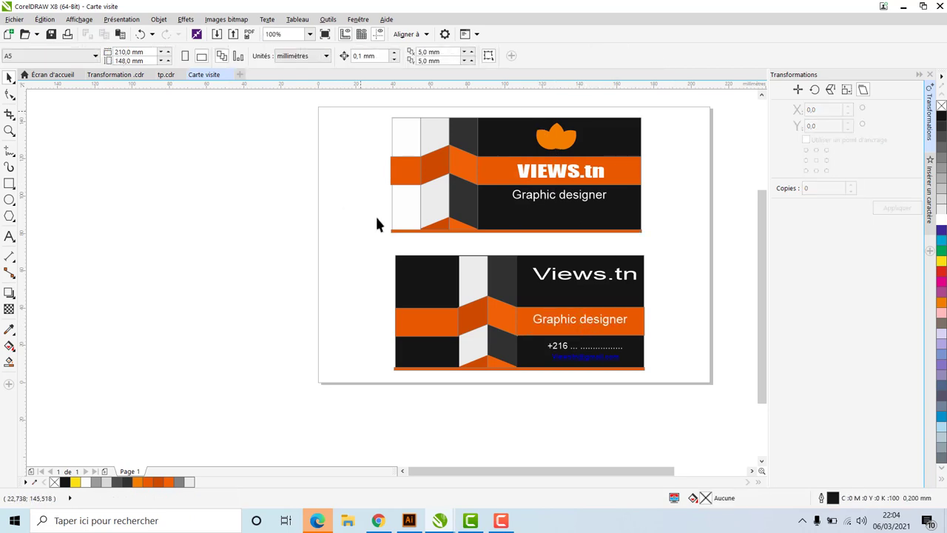
Narrow the outer orange rectangle beside the fold on the upper card to about 16.1 mm so it lines up with the card's edge
{"action": "left_click_drag", "start_coordinate": [359, 110], "coordinate": [687, 407]}
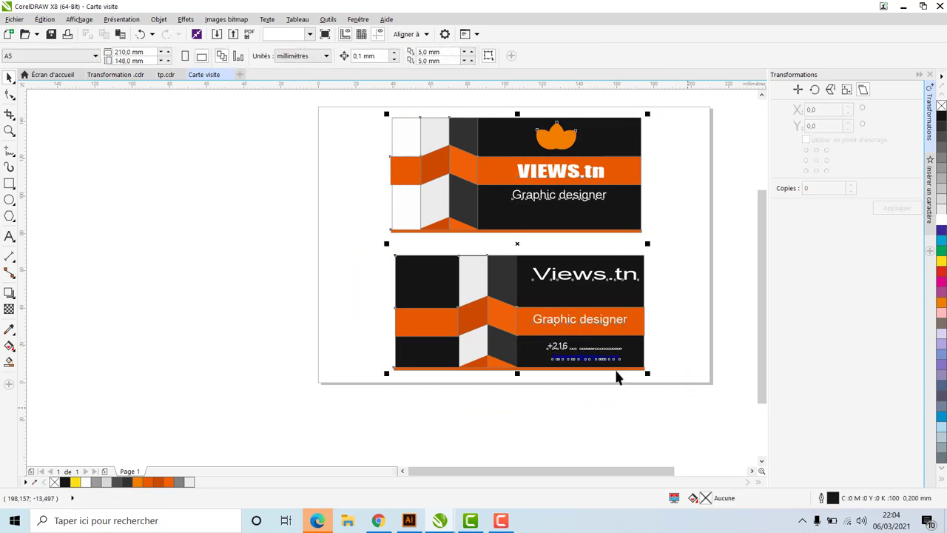
{"action": "left_click", "coordinate": [186, 233]}
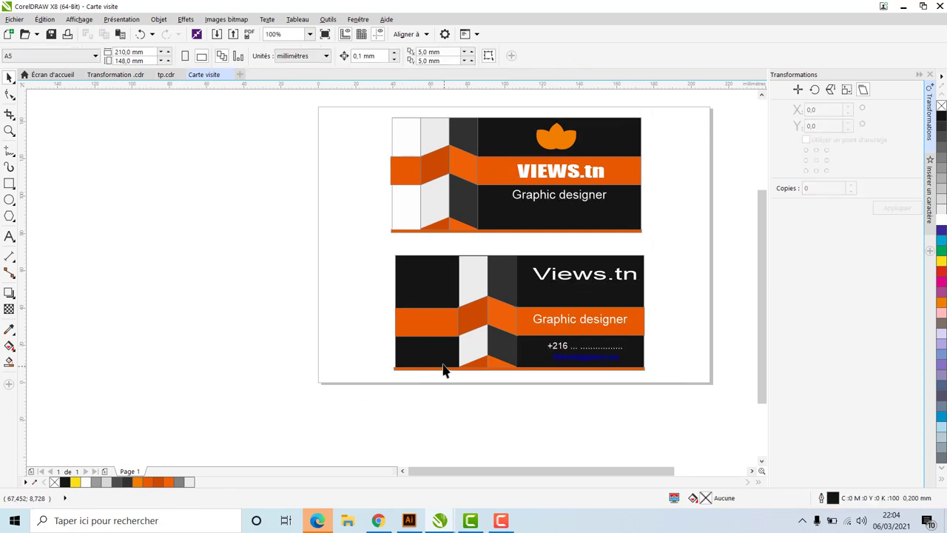
{"action": "left_click", "coordinate": [397, 175]}
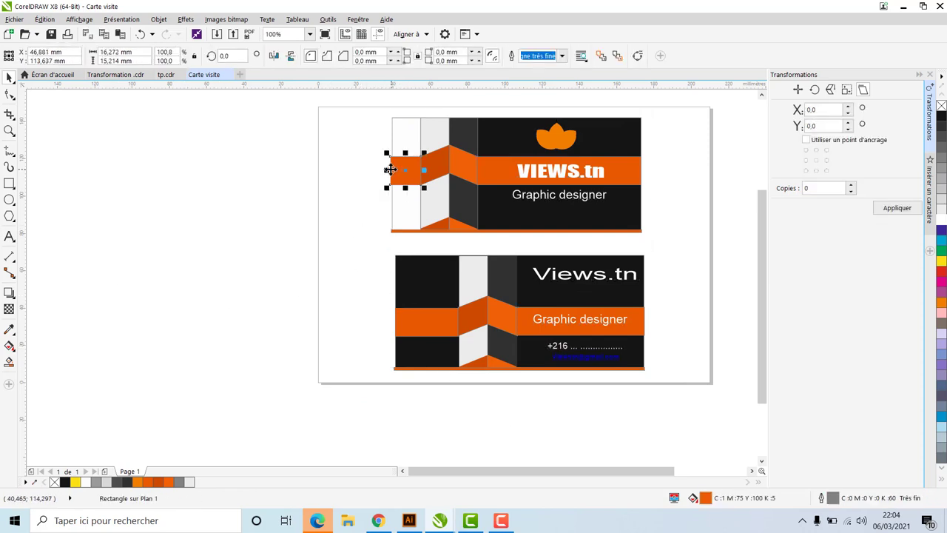
{"action": "left_click_drag", "start_coordinate": [386, 170], "coordinate": [388, 170]}
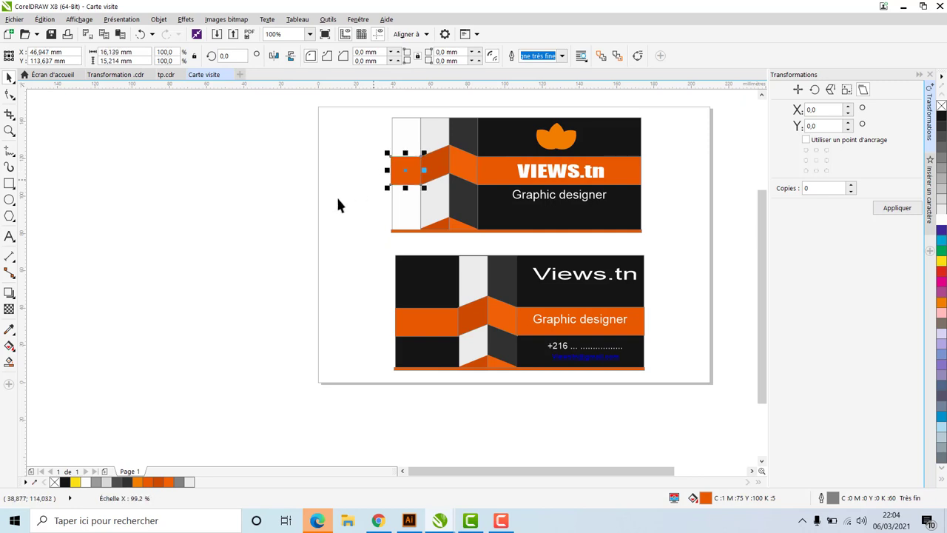
{"action": "left_click", "coordinate": [289, 208]}
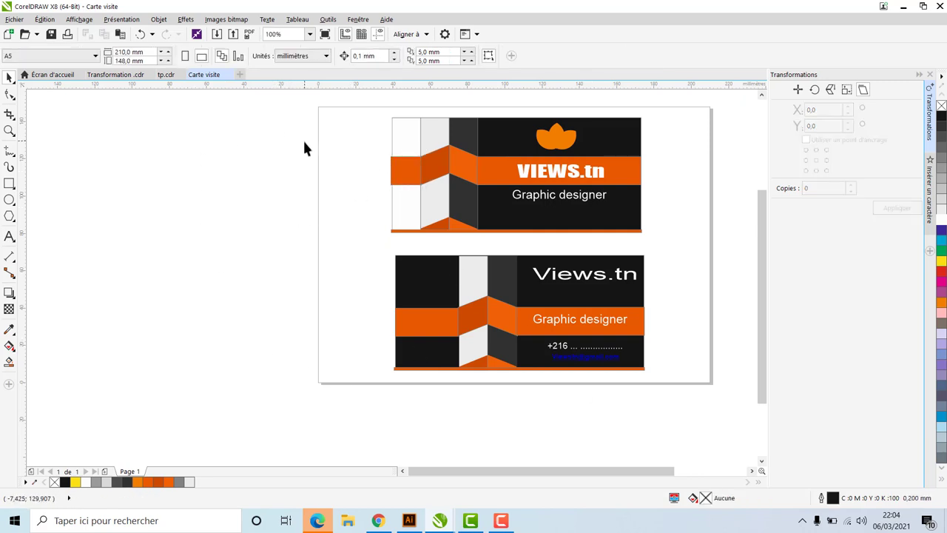
Draw a page-covering background rectangle of about 210.6 × 149 mm, send it to the back and fill it with 20% black
{"action": "left_click_drag", "start_coordinate": [313, 106], "coordinate": [719, 400]}
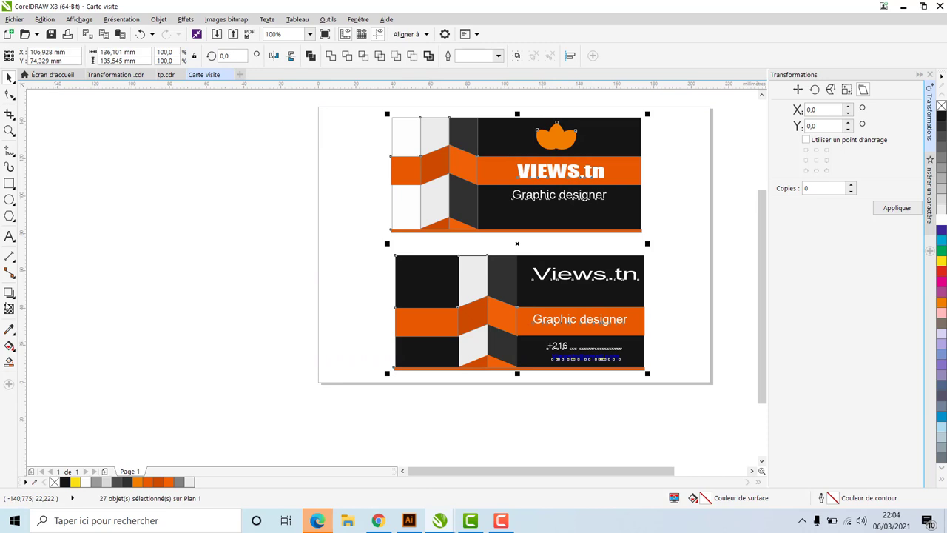
{"action": "left_click", "coordinate": [9, 183]}
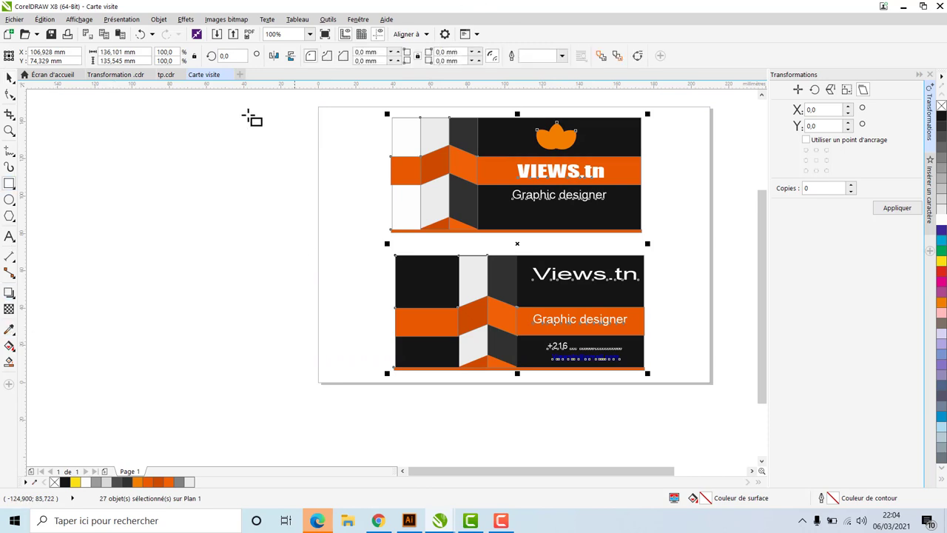
{"action": "left_click_drag", "start_coordinate": [319, 106], "coordinate": [668, 385]}
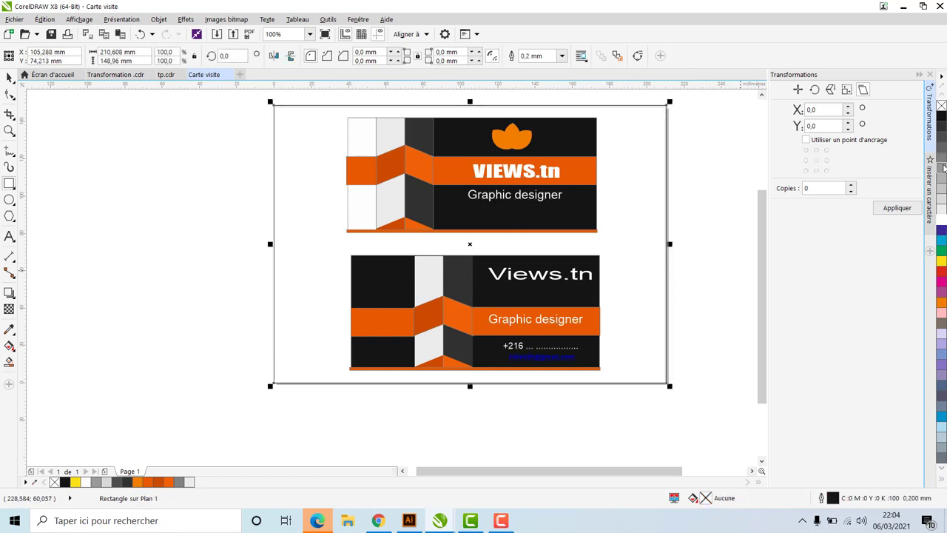
{"action": "left_click", "coordinate": [942, 168]}
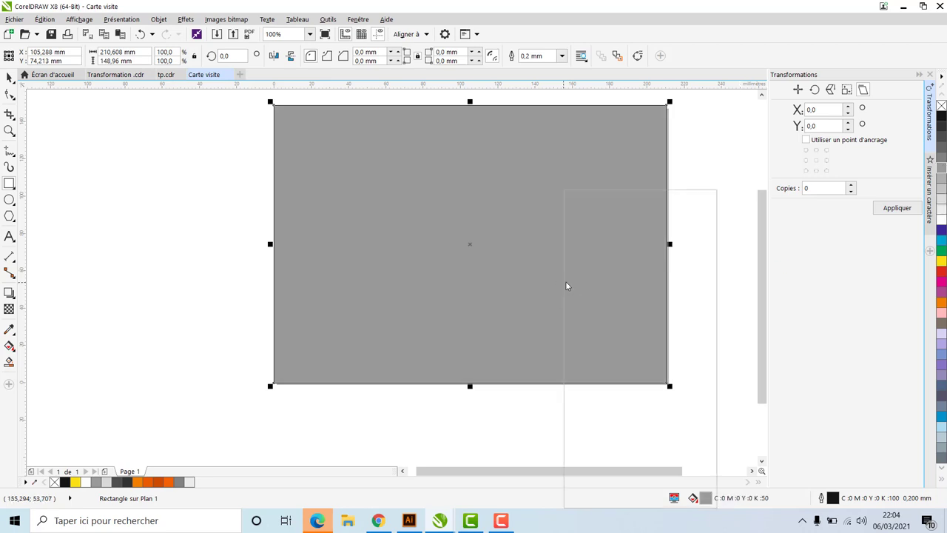
{"action": "mouse_move", "coordinate": [649, 379]}
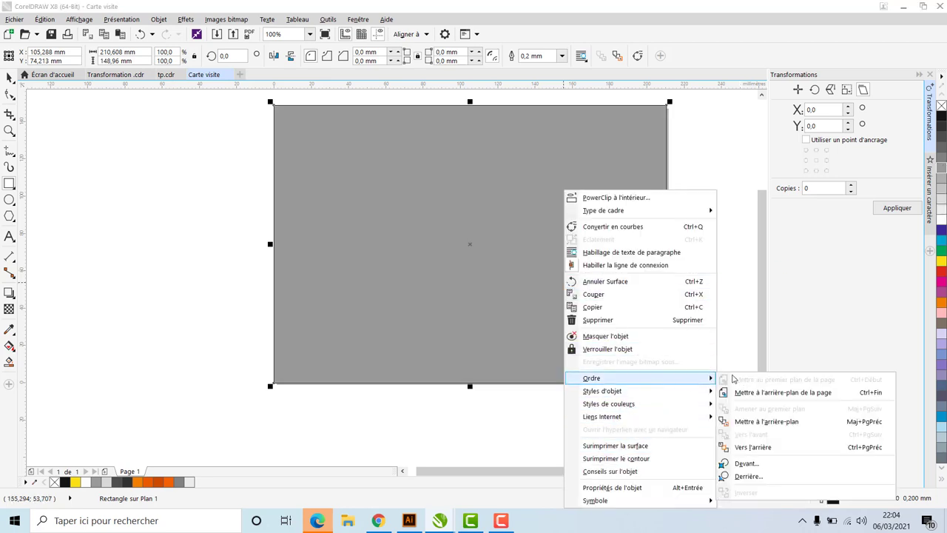
{"action": "left_click", "coordinate": [747, 421]}
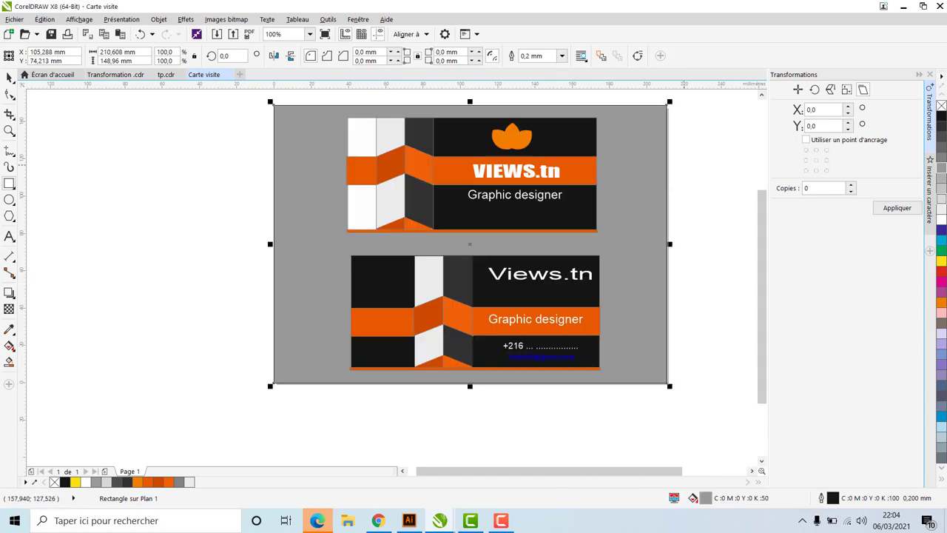
{"action": "left_click", "coordinate": [941, 209]}
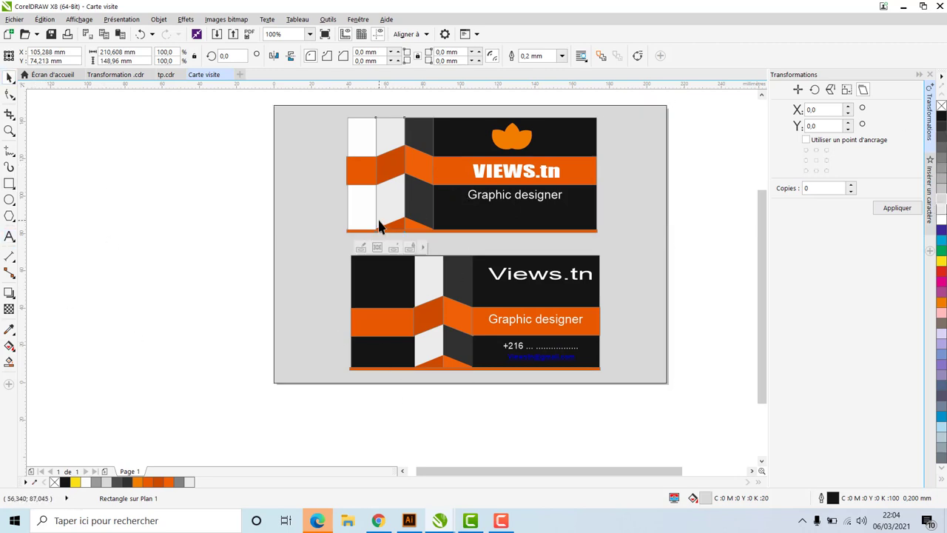
Add a drop shadow to the upper card's black base rectangle, cast sideways at an angle of about 359°
{"action": "left_click", "coordinate": [577, 215]}
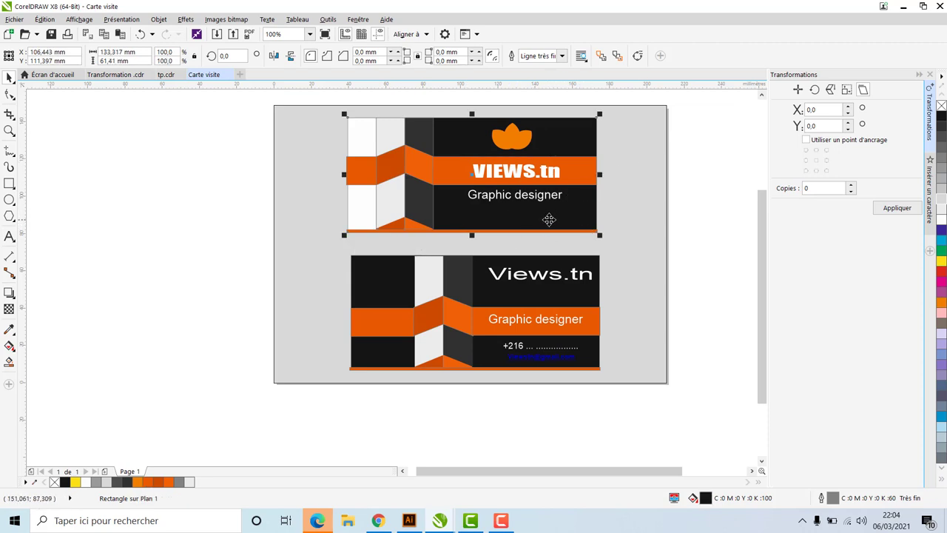
{"action": "left_click", "coordinate": [575, 213]}
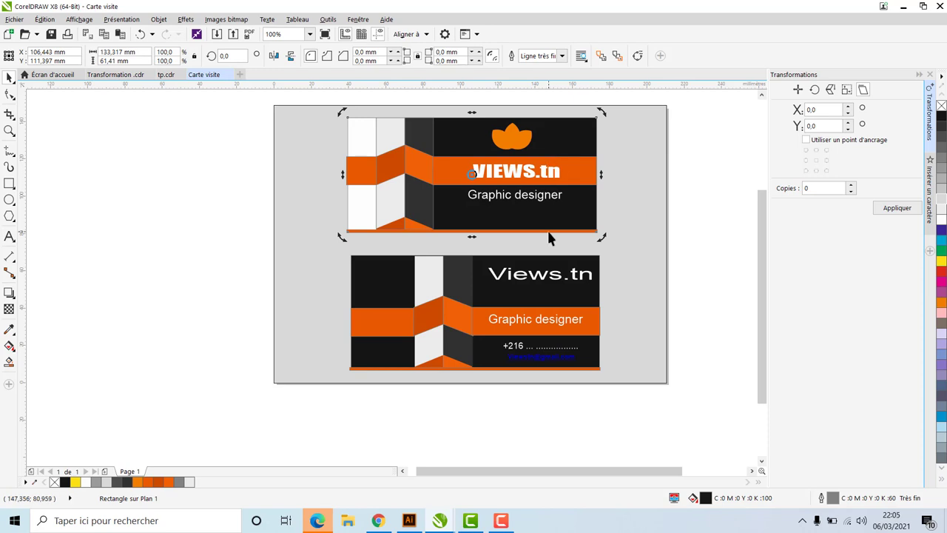
{"action": "left_click", "coordinate": [10, 293]}
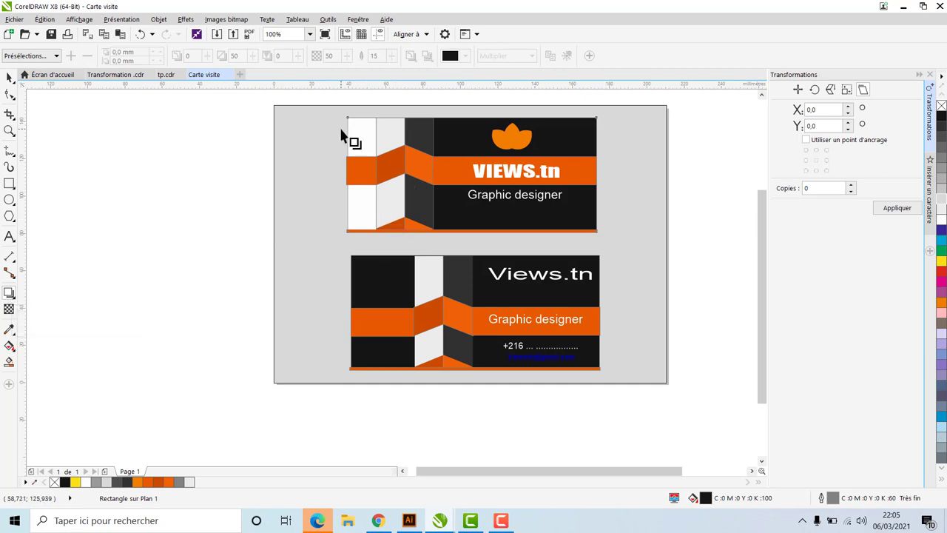
{"action": "left_click_drag", "start_coordinate": [347, 123], "coordinate": [603, 183]}
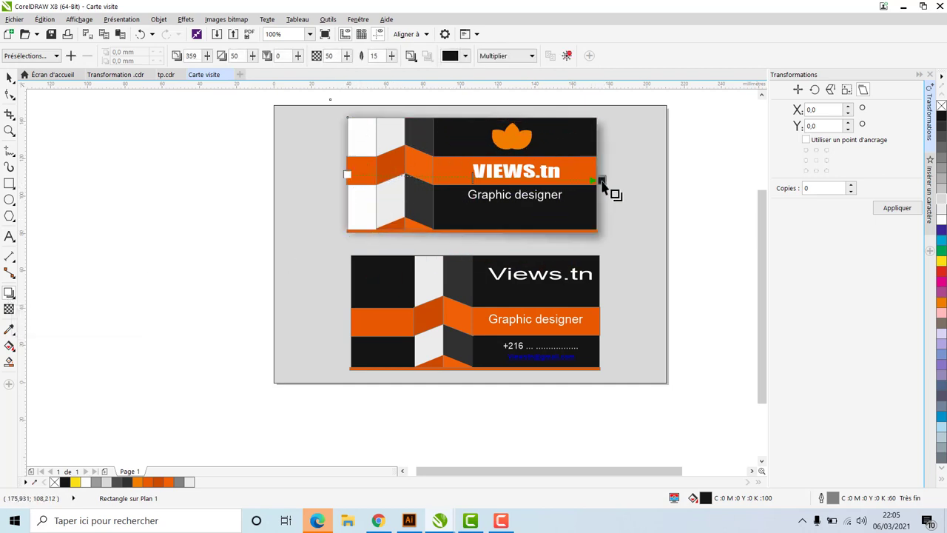
Add a matching drop shadow to the lower card's black base rectangle, cast sideways at an angle of about 358°
{"action": "left_click", "coordinate": [373, 276]}
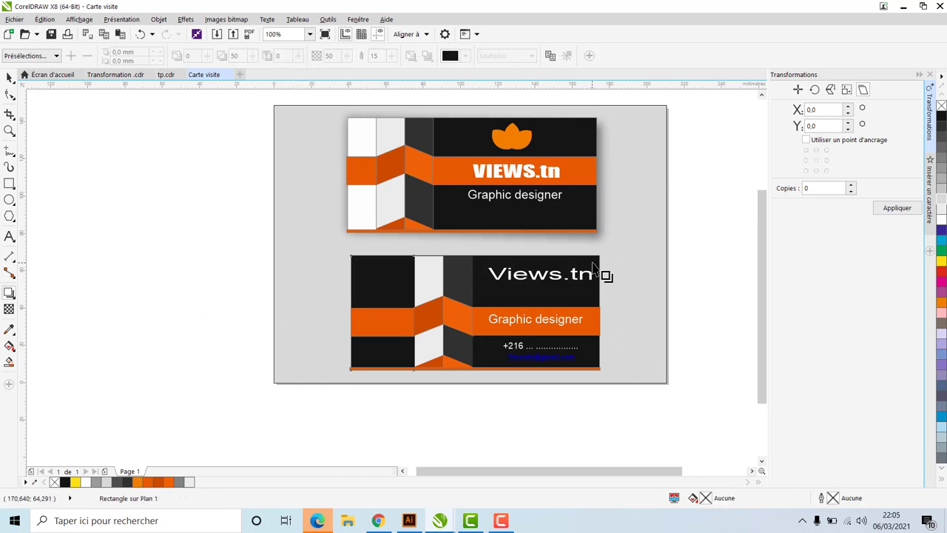
{"action": "left_click", "coordinate": [589, 308]}
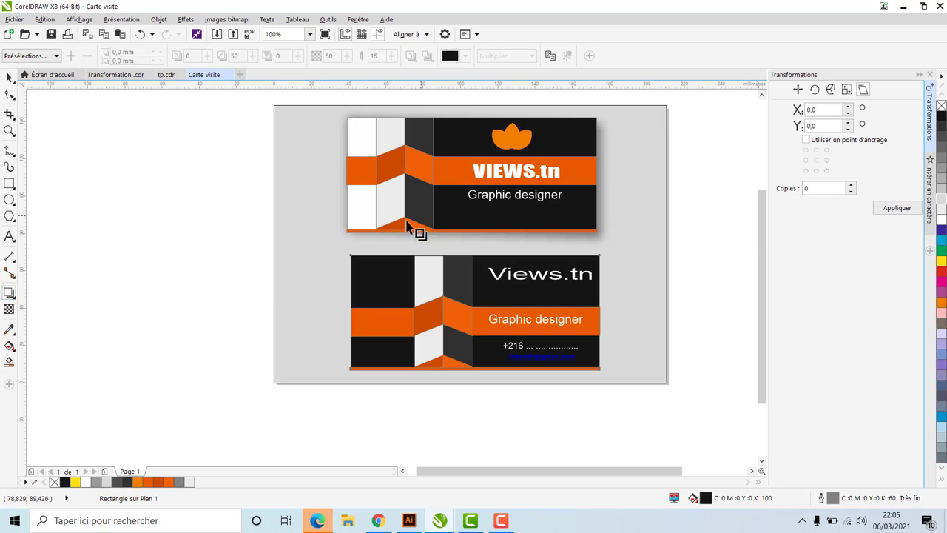
{"action": "left_click_drag", "start_coordinate": [360, 266], "coordinate": [608, 320]}
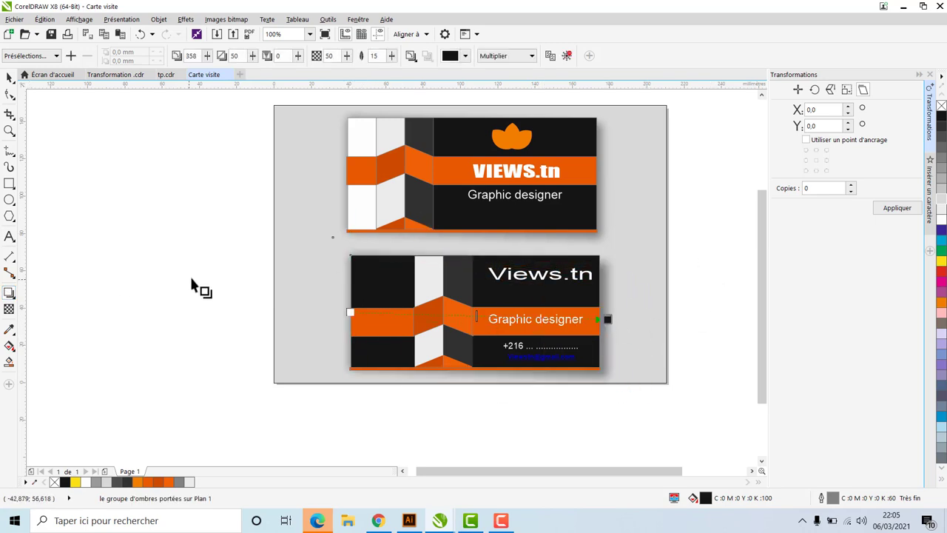
{"action": "left_click", "coordinate": [9, 77]}
{"action": "left_click", "coordinate": [283, 430]}
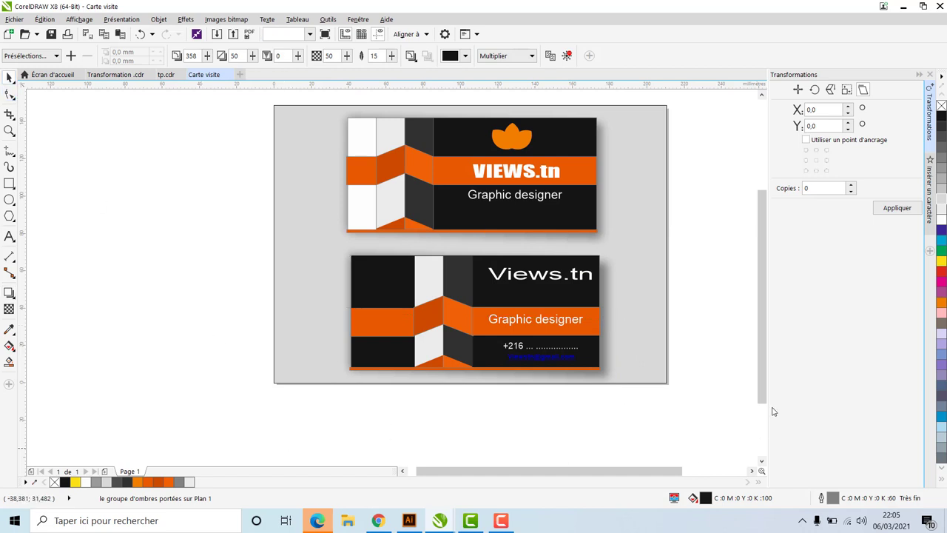